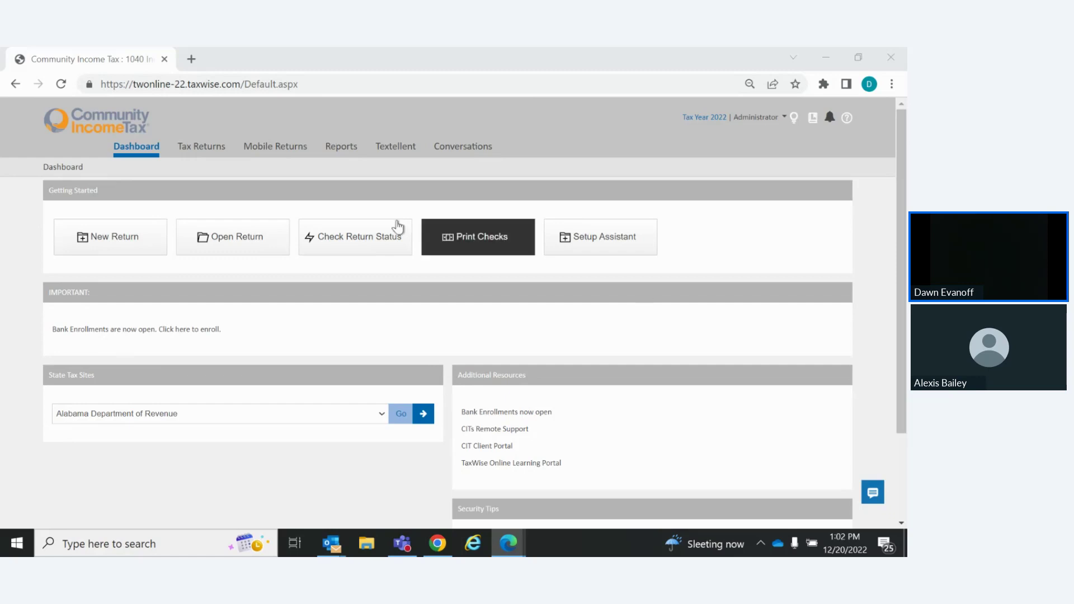
Cancel a new return form, then view and close the existing Individual return's summary
{"action": "left_click", "coordinate": [120, 243]}
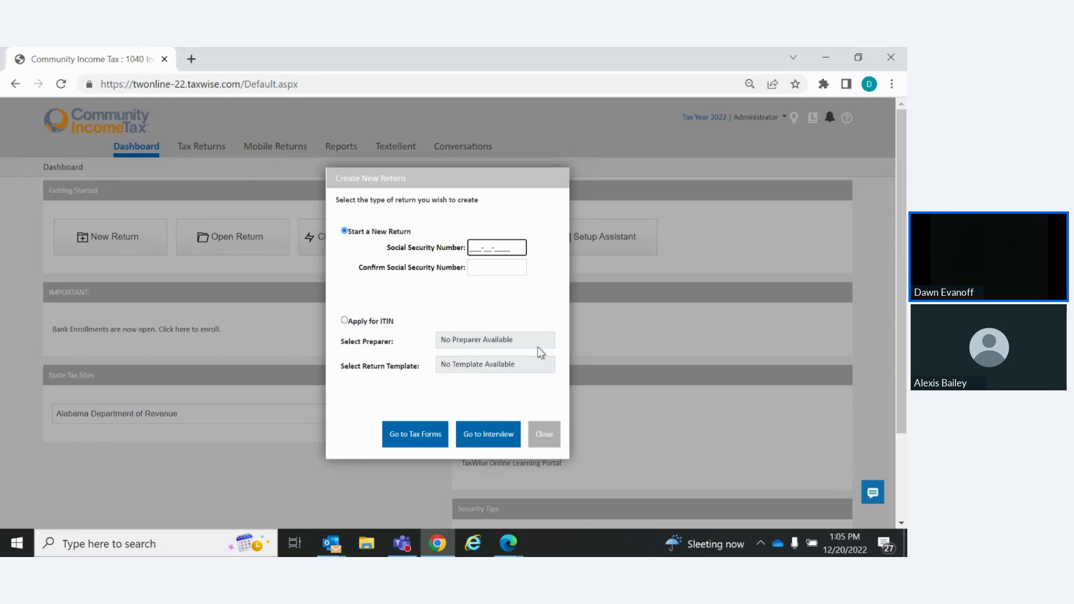
{"action": "left_click", "coordinate": [545, 440]}
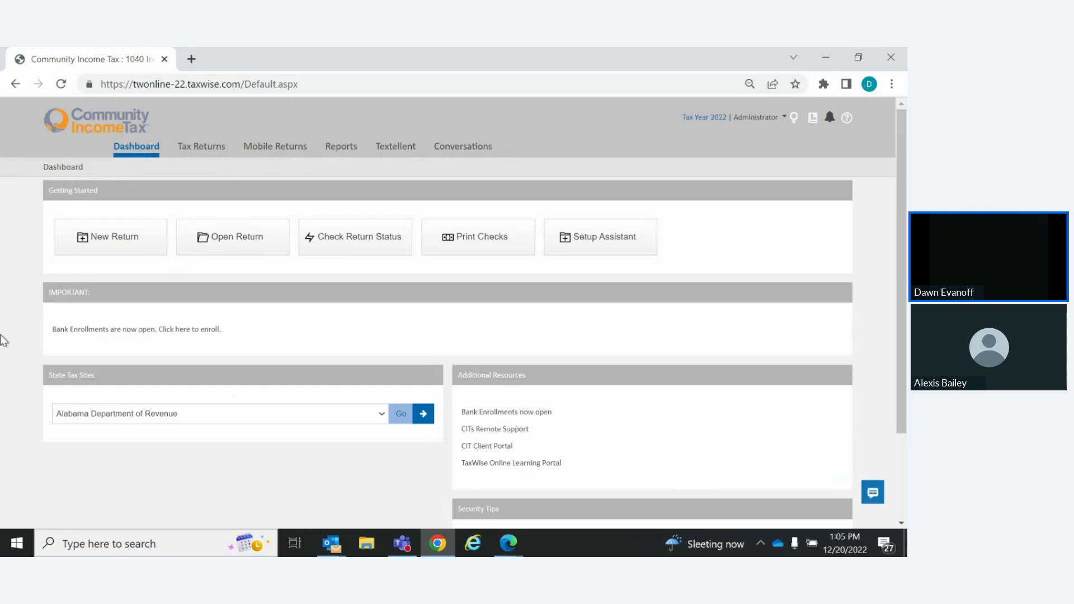
{"action": "left_click", "coordinate": [207, 150]}
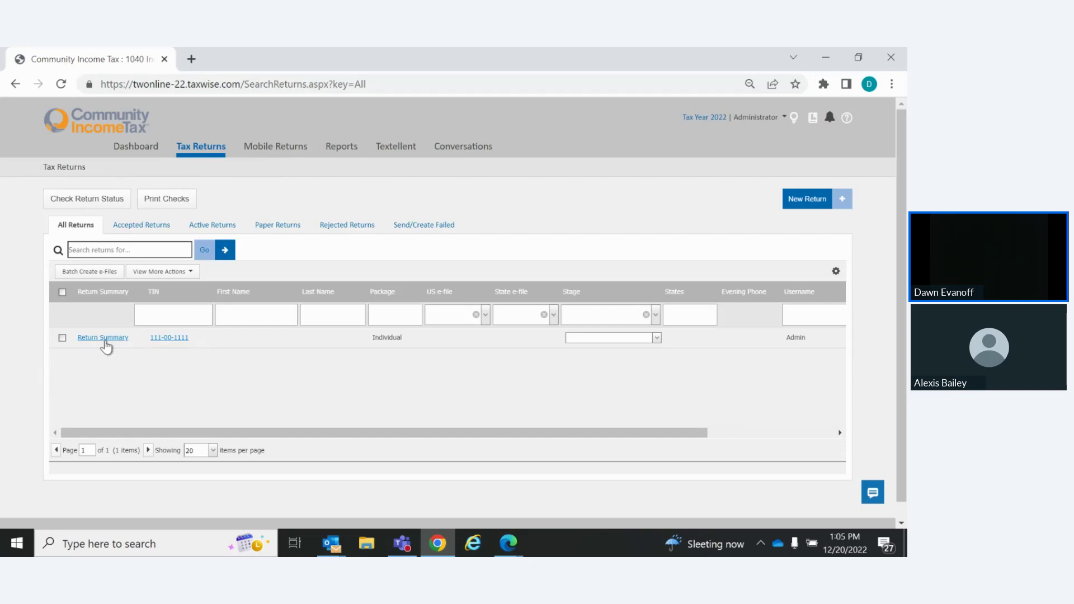
{"action": "left_click", "coordinate": [106, 340]}
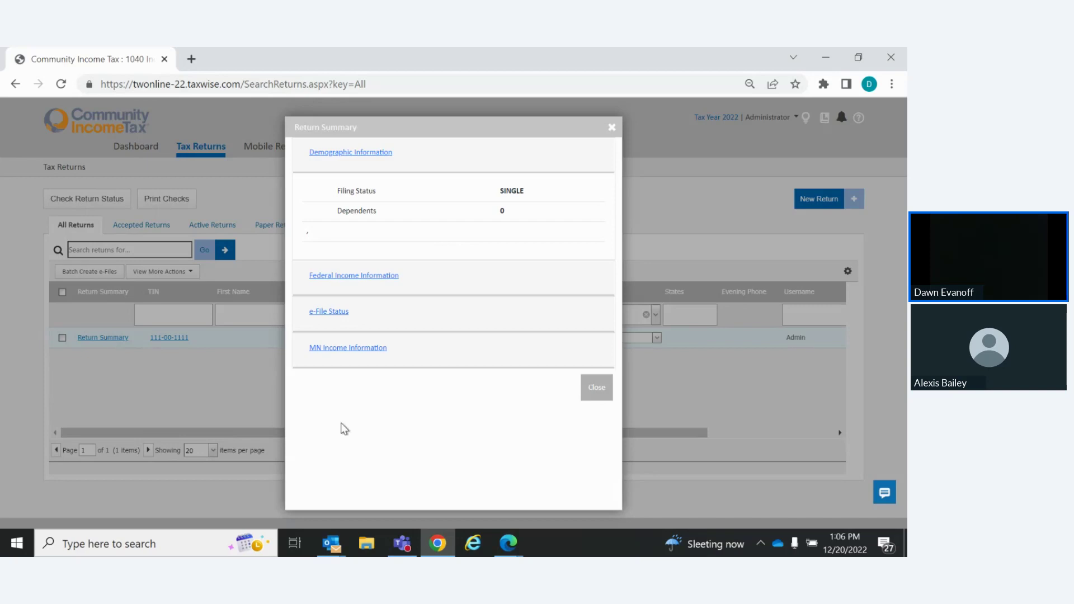
{"action": "left_click", "coordinate": [597, 391]}
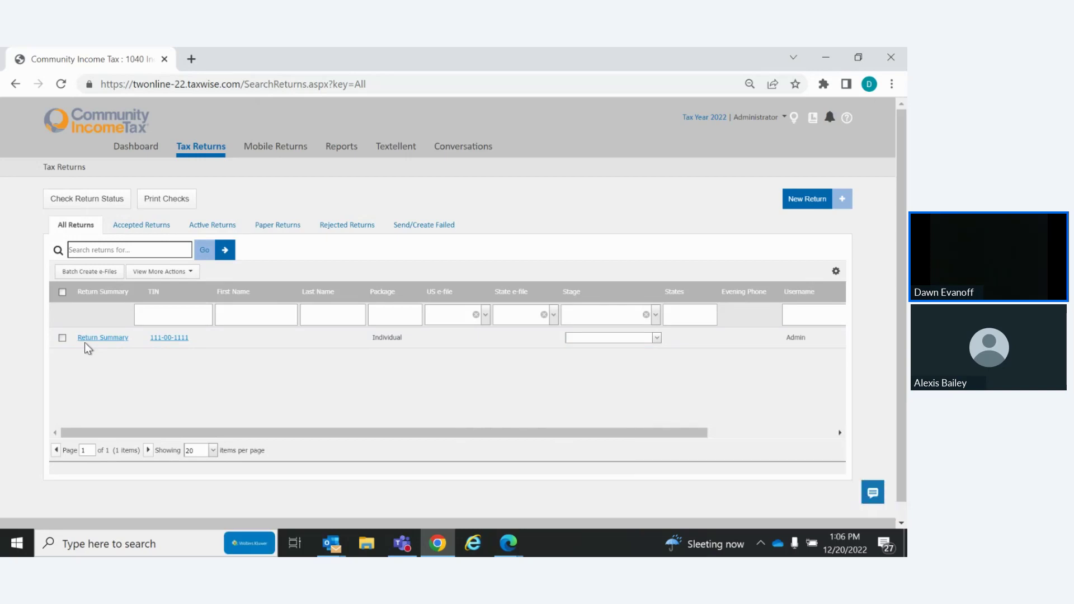
Go to Reports to see the available reports, including the completed TWO eSignature Report
{"action": "left_click", "coordinate": [341, 150]}
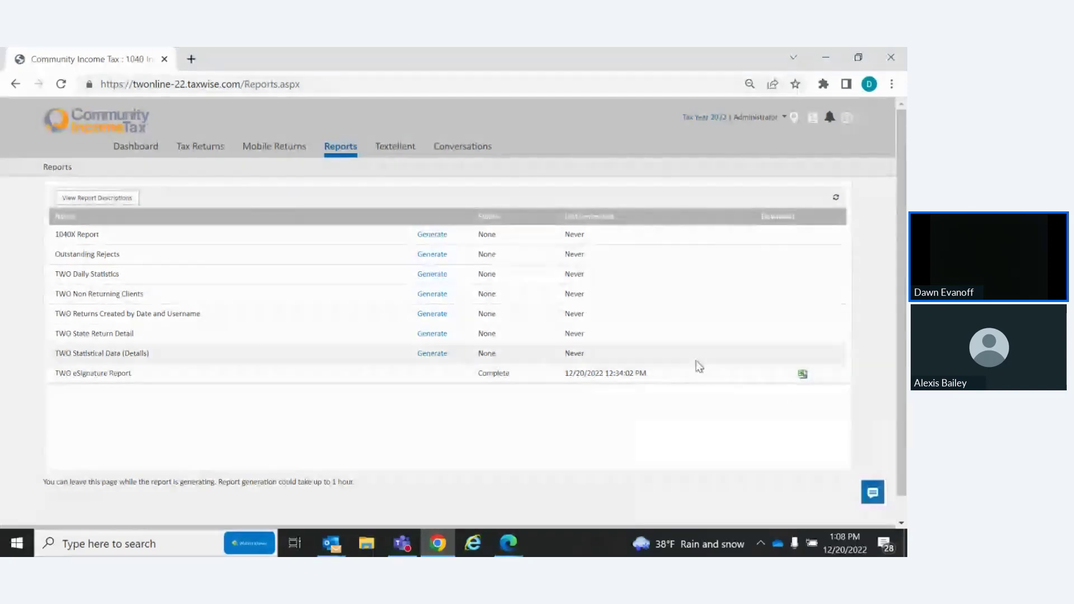
Download the TWO eSignature Report as a CSV and open it in Excel
{"action": "left_click", "coordinate": [803, 379]}
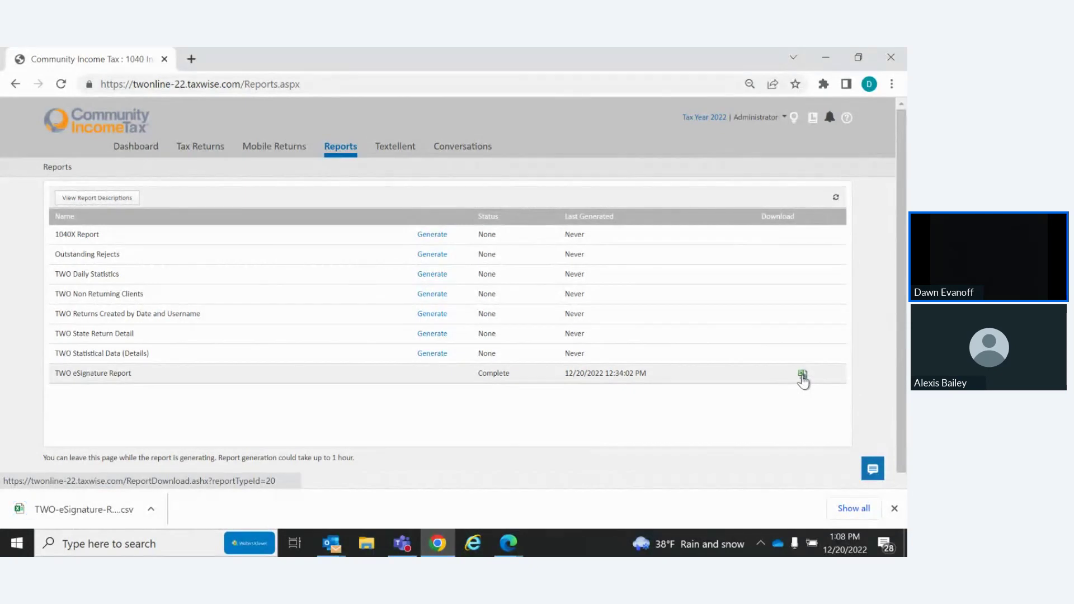
{"action": "left_click", "coordinate": [151, 513]}
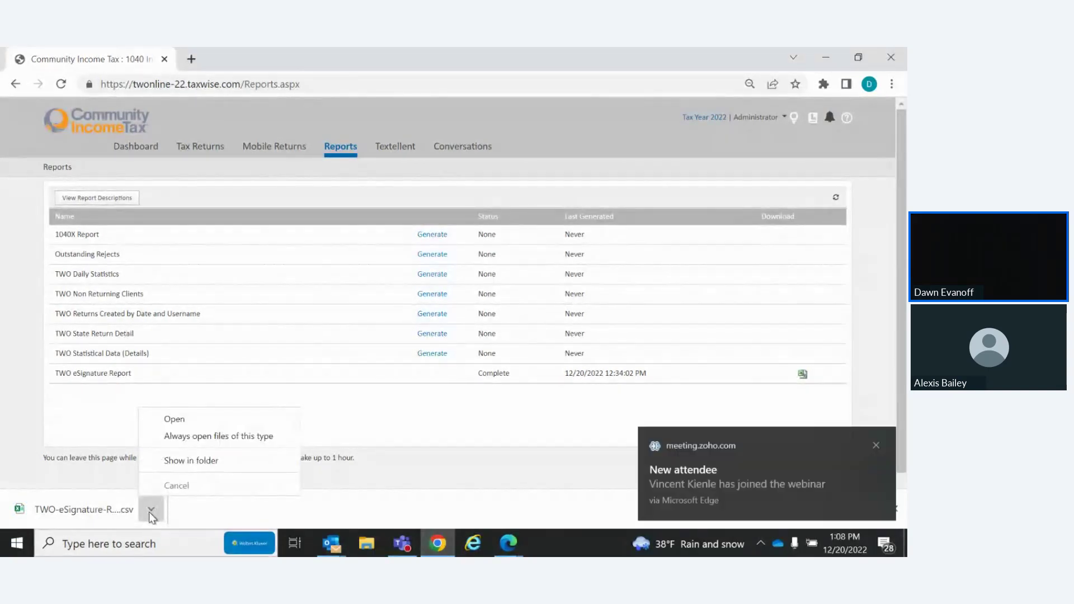
{"action": "left_click", "coordinate": [188, 421]}
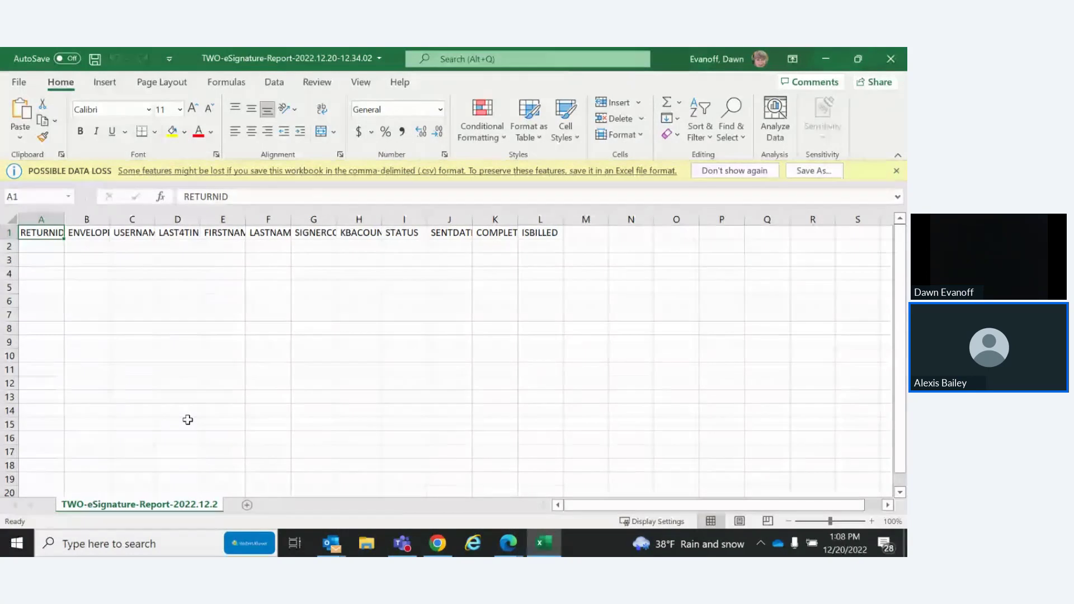
Check the ISBILLED heading in cell L1, then close the workbook and Excel
{"action": "left_click", "coordinate": [545, 230]}
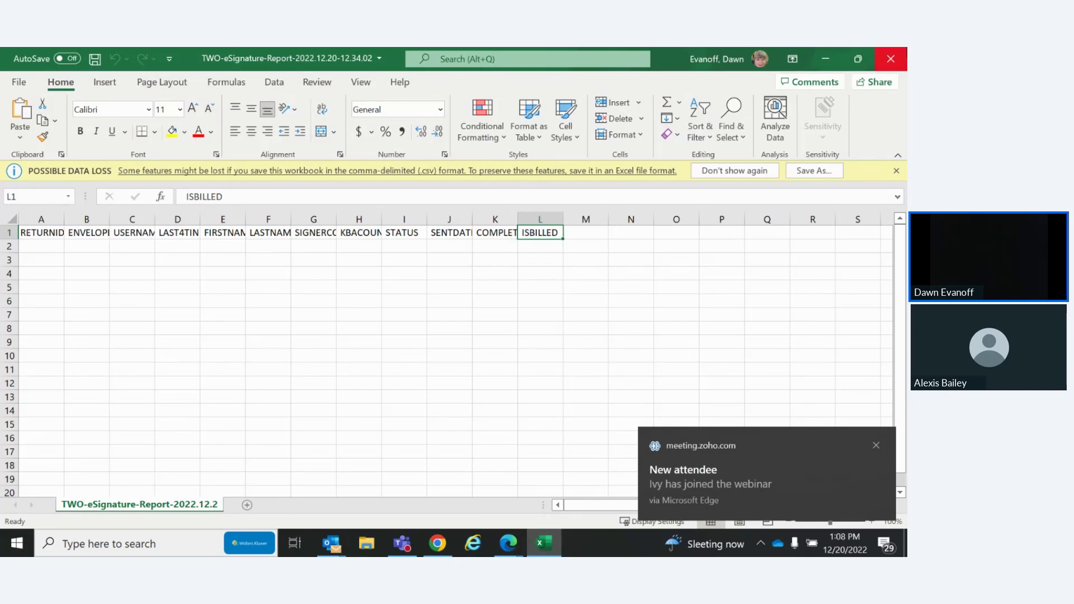
{"action": "left_click", "coordinate": [892, 59]}
{"action": "left_click", "coordinate": [891, 59]}
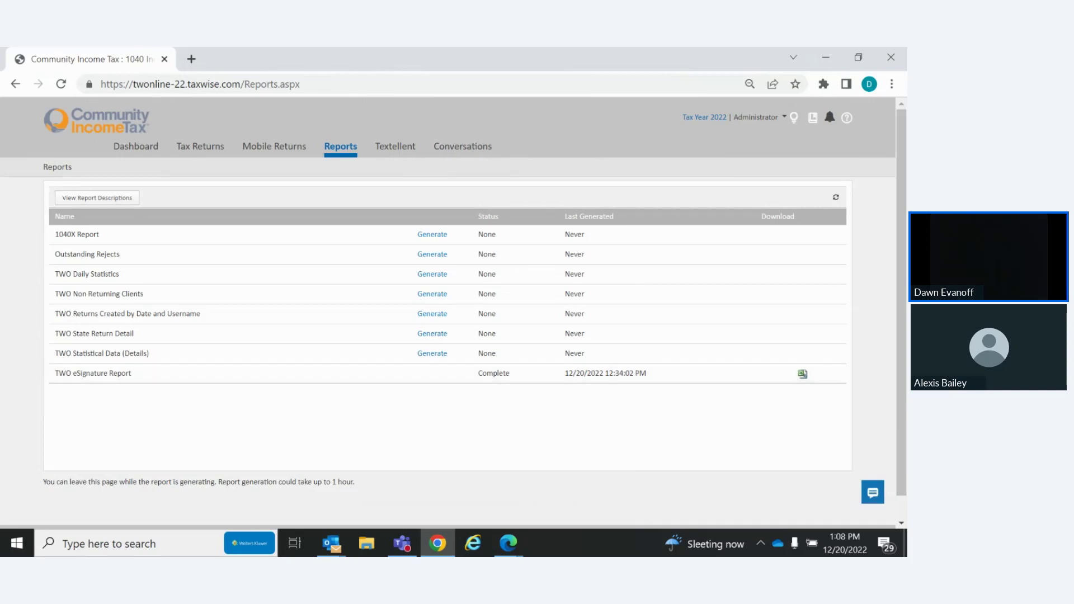
{"action": "key", "text": "alt+Tab"}
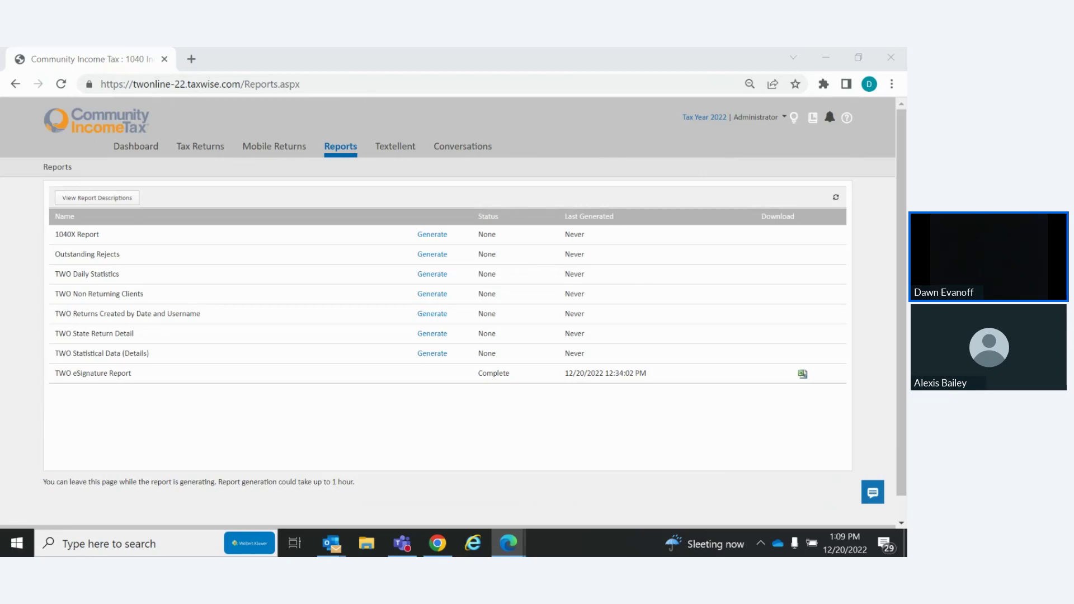
{"action": "left_click", "coordinate": [833, 126]}
Show the Office tab of the Notifications panel, which has no notifications
{"action": "left_click", "coordinate": [833, 125]}
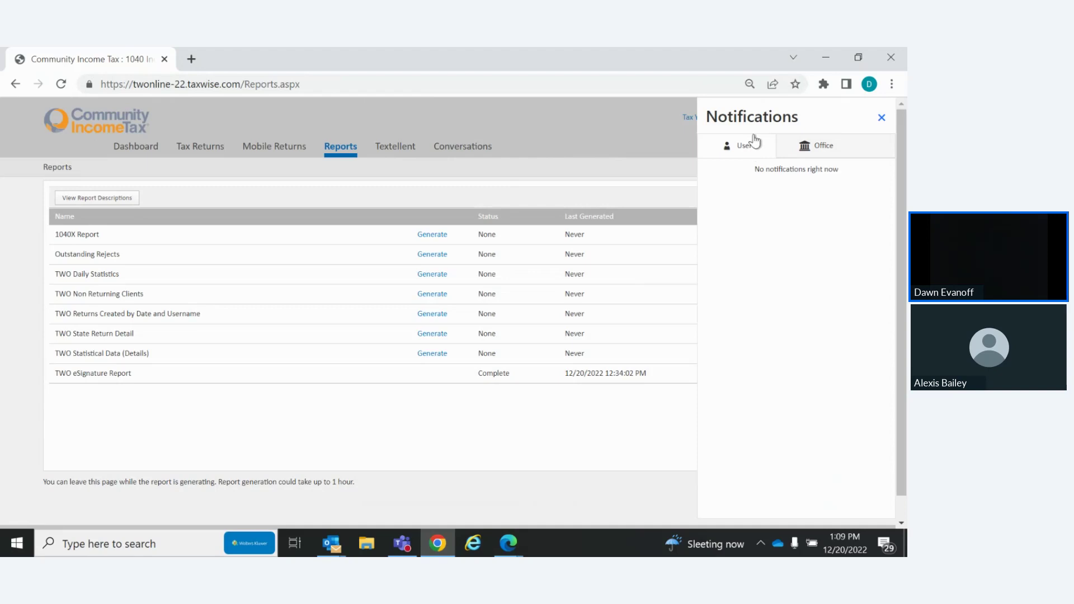
{"action": "left_click", "coordinate": [824, 146]}
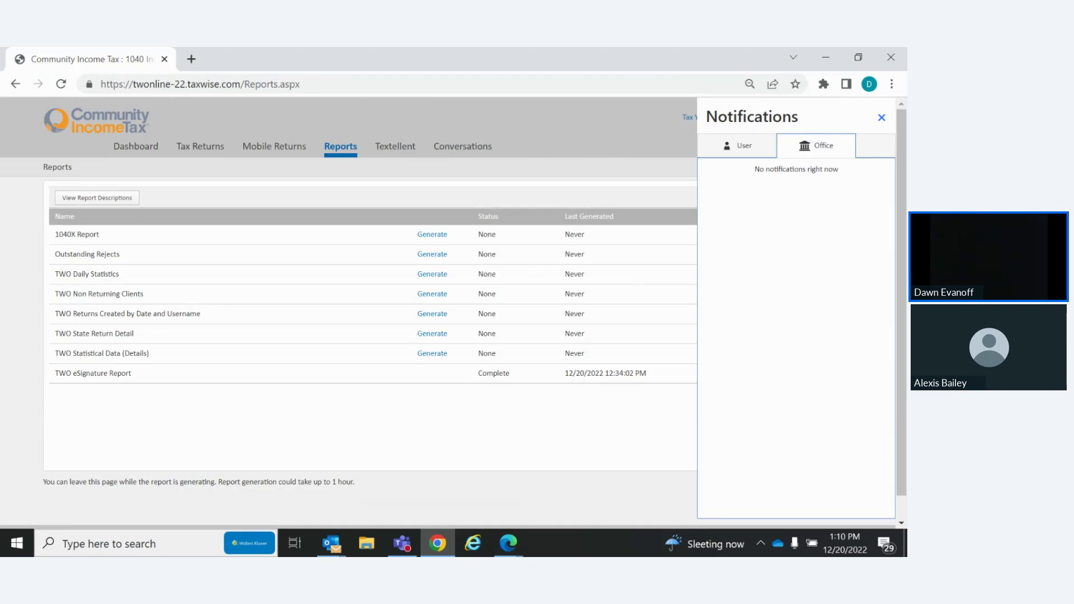
Close the Notifications panel to reveal the full Reports table with its Download column
{"action": "key", "text": "alt+Tab"}
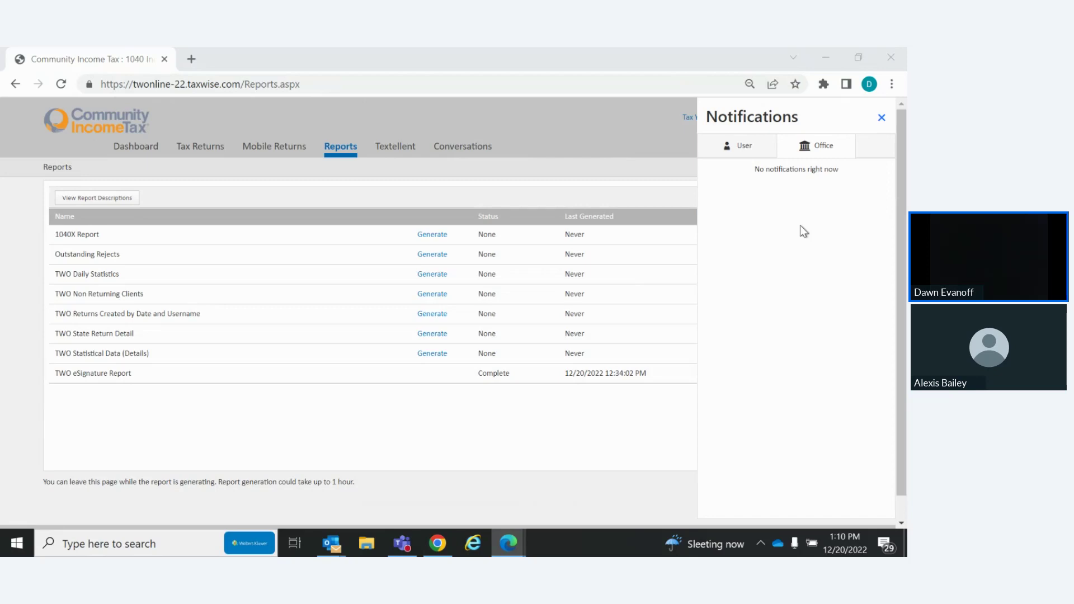
{"action": "left_click", "coordinate": [883, 119]}
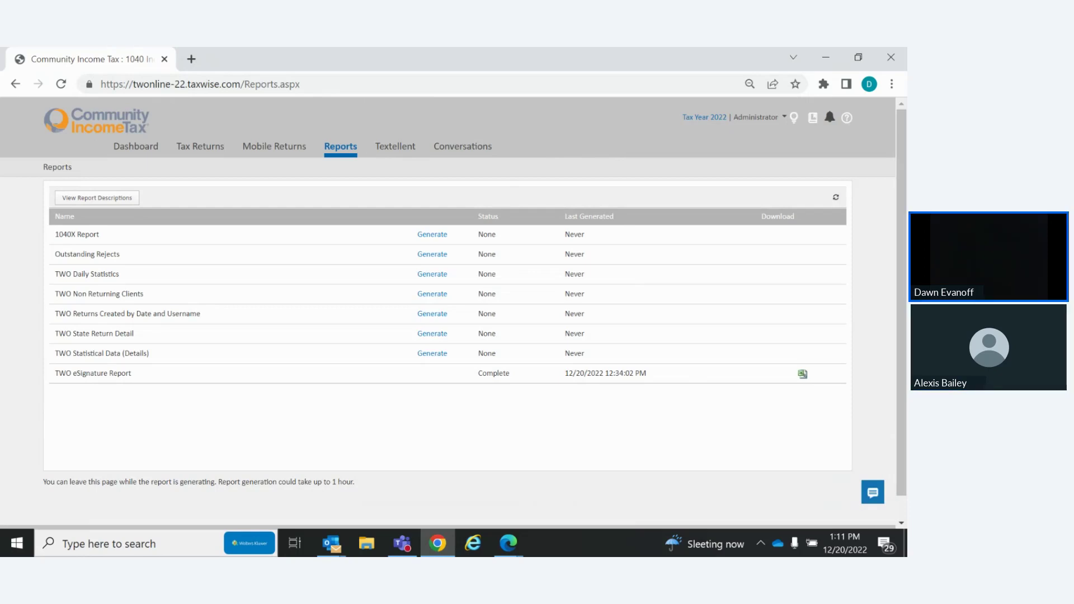
Go to Settings via the Administrator menu and open Client Letter Templates
{"action": "key", "text": "alt+Tab"}
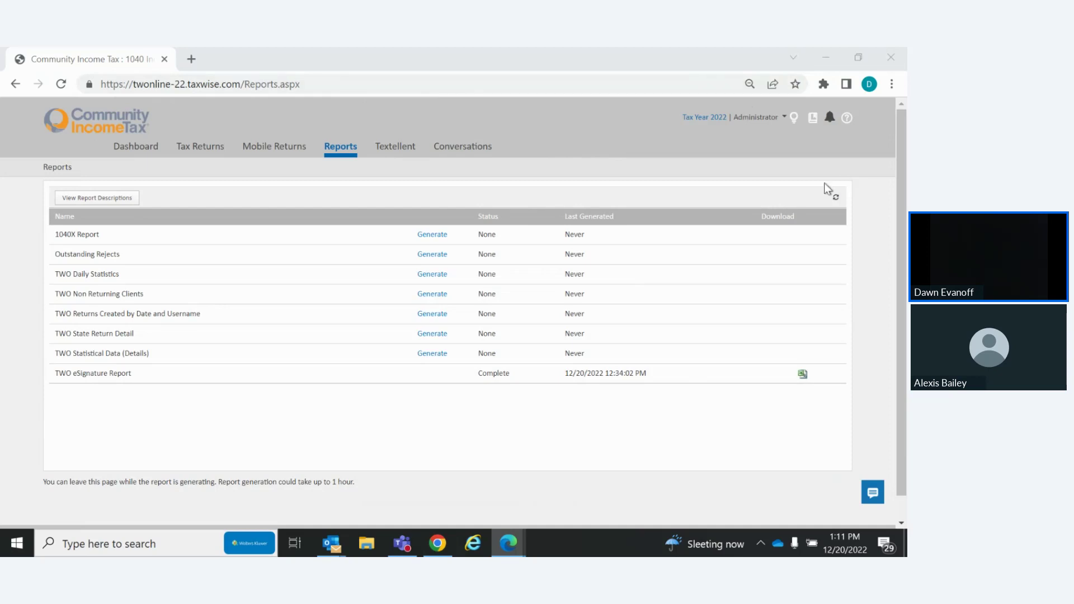
{"action": "left_click", "coordinate": [755, 121]}
{"action": "left_click", "coordinate": [755, 121]}
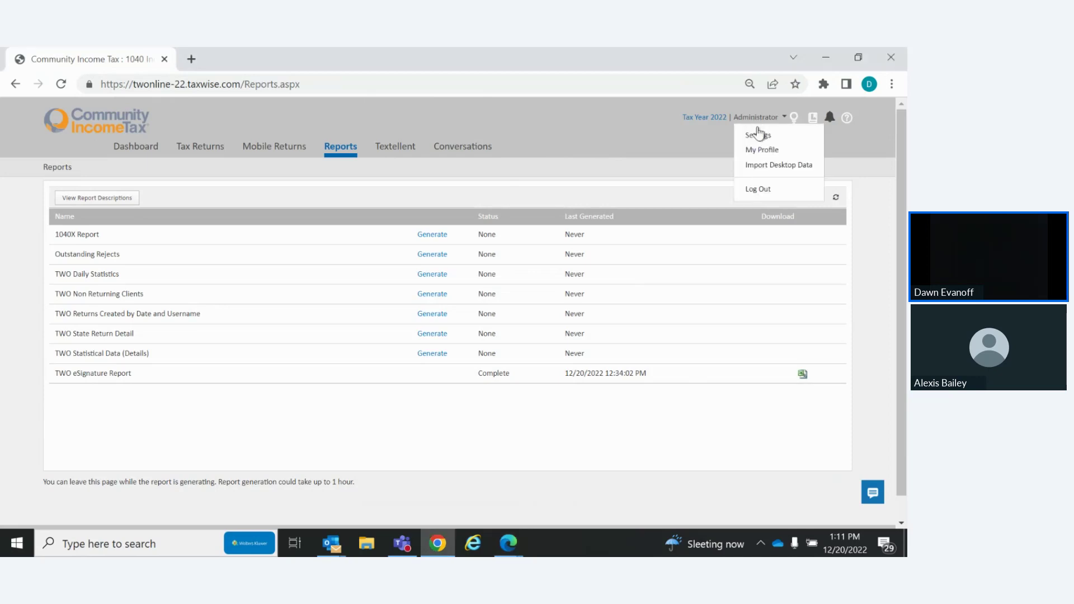
{"action": "left_click", "coordinate": [767, 136]}
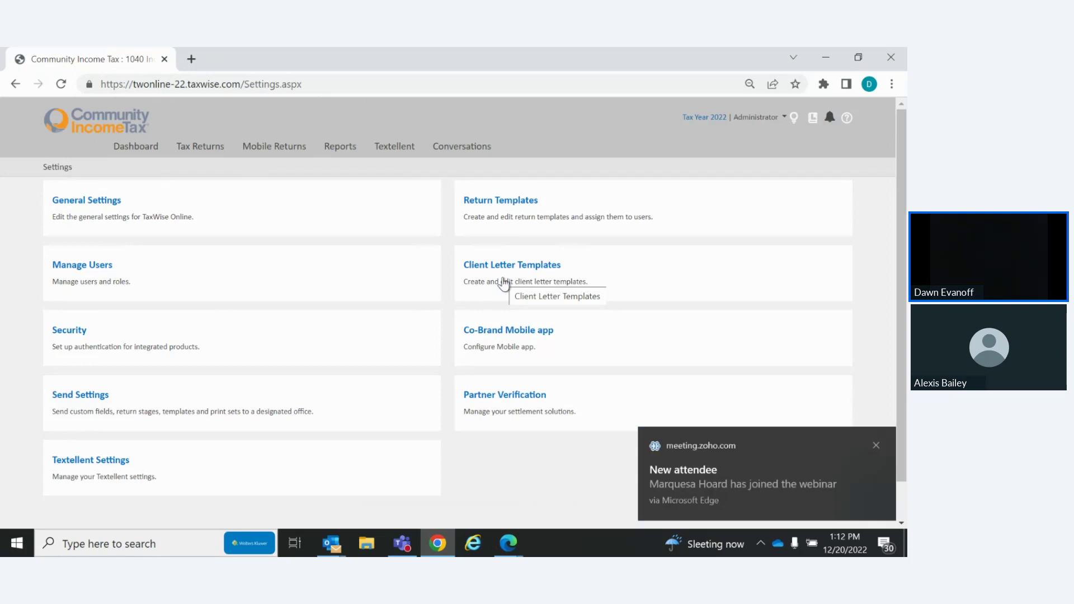
{"action": "left_click", "coordinate": [510, 273]}
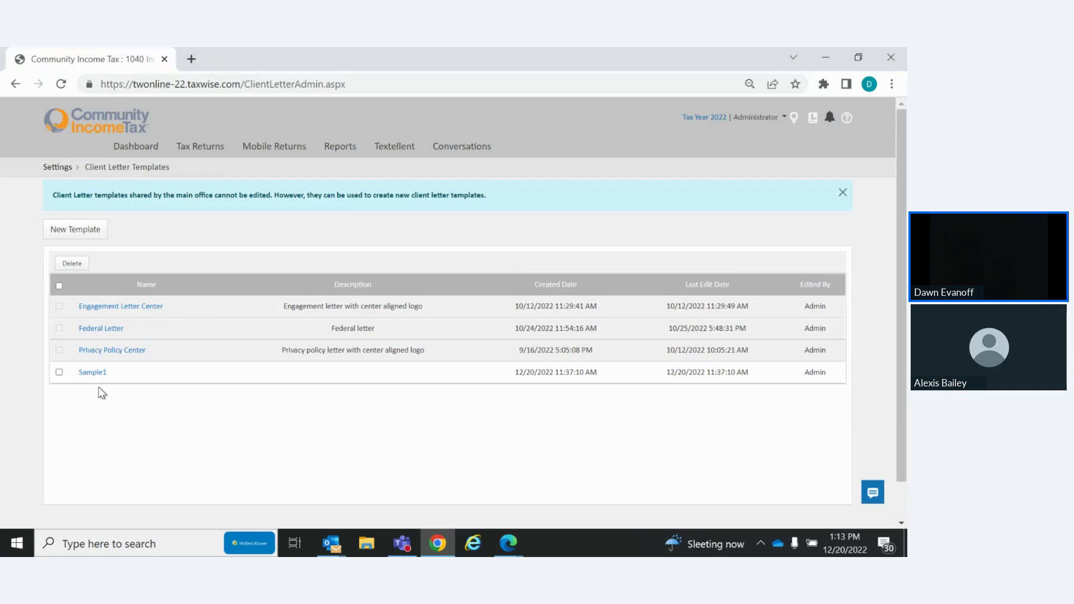
Start a new client letter template from the Client Letter Templates page
{"action": "left_click", "coordinate": [71, 238]}
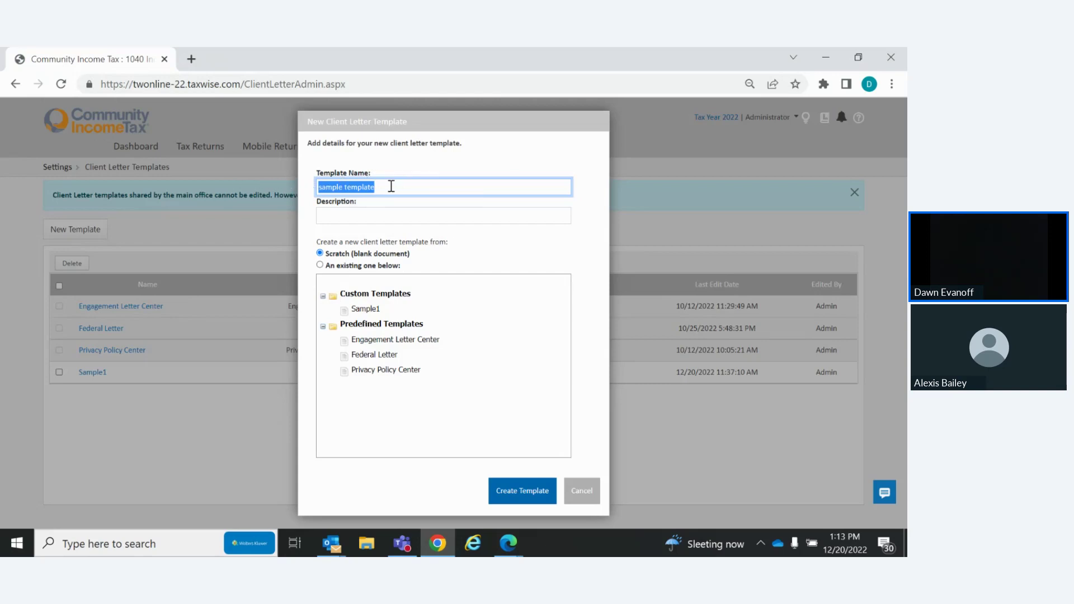
Create the template 'Federal refund balance du' based on the Federal Letter
{"action": "type", "text": "Feder"}
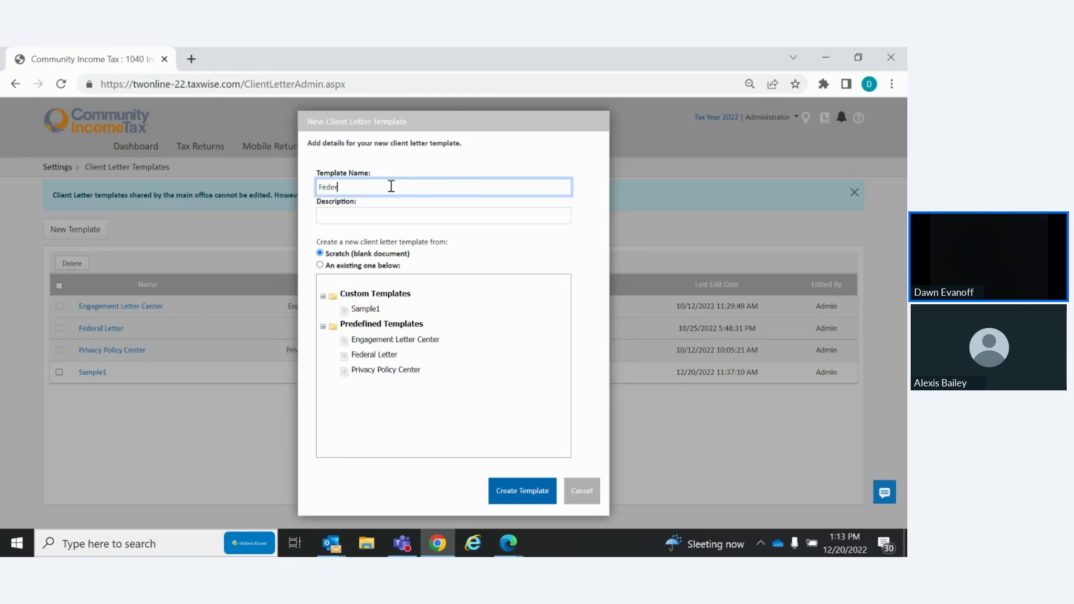
{"action": "type", "text": "al refund balance du"}
{"action": "left_click", "coordinate": [373, 357]}
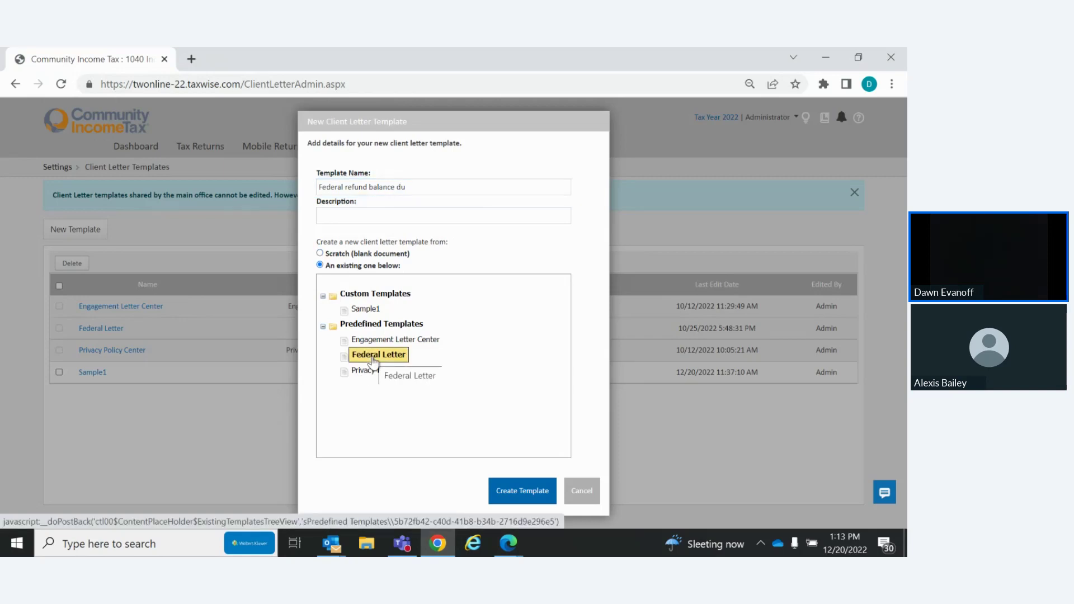
{"action": "left_click", "coordinate": [528, 496]}
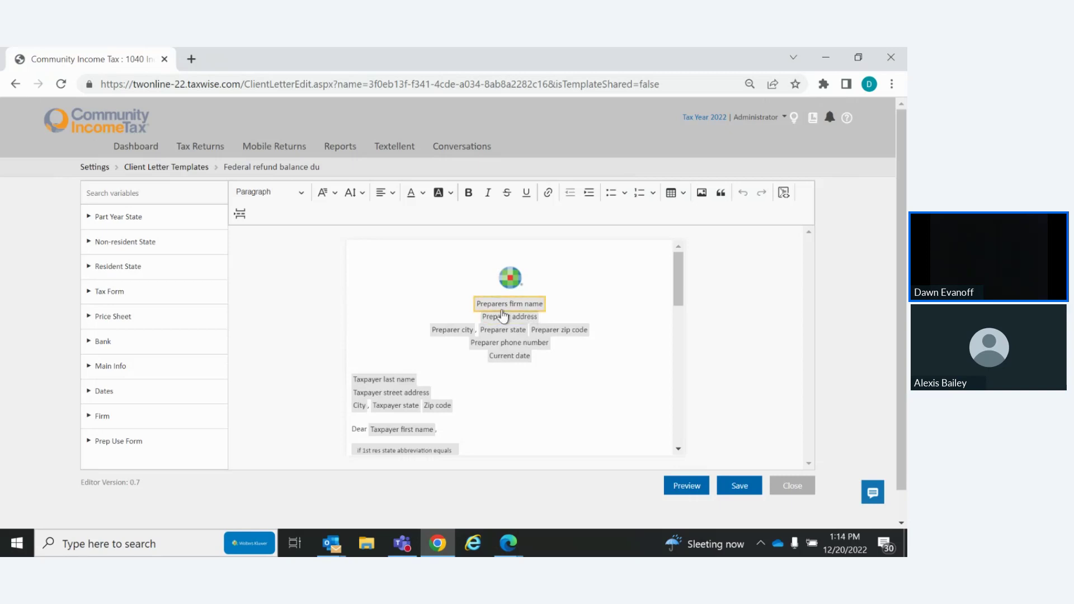
{"action": "mouse_move", "coordinate": [518, 311]}
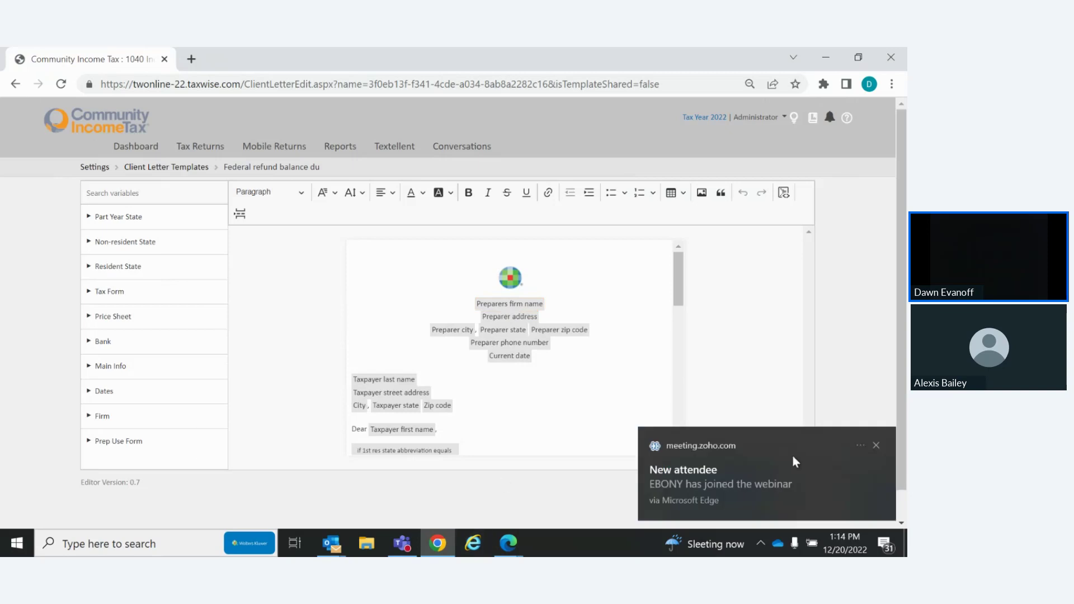
{"action": "left_click", "coordinate": [878, 445]}
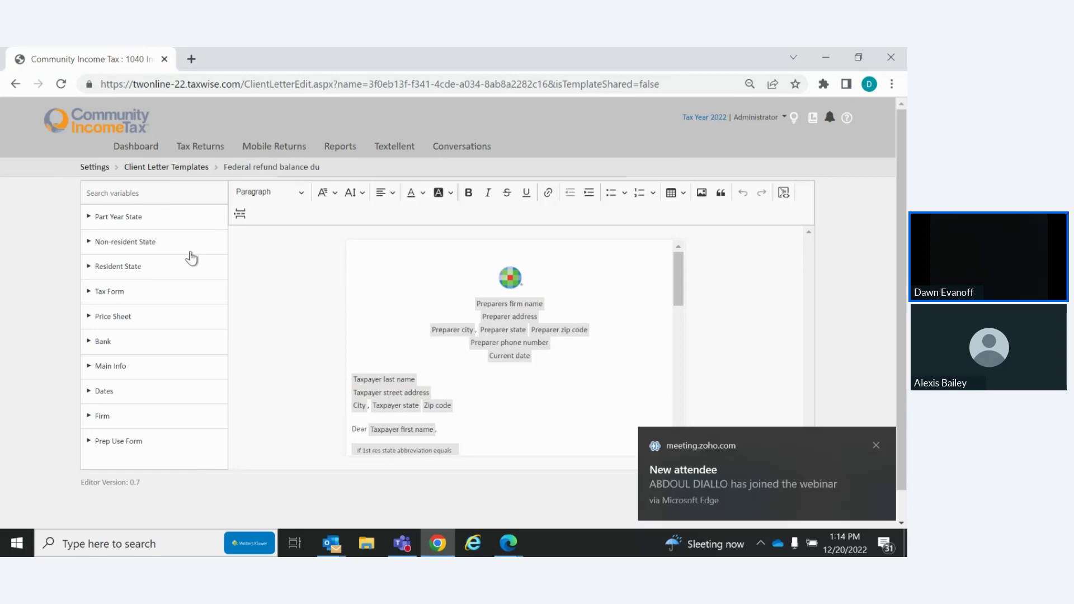
Expand Tax Form, Prep Use Form and Main Info in the letter variable list
{"action": "left_click", "coordinate": [103, 293]}
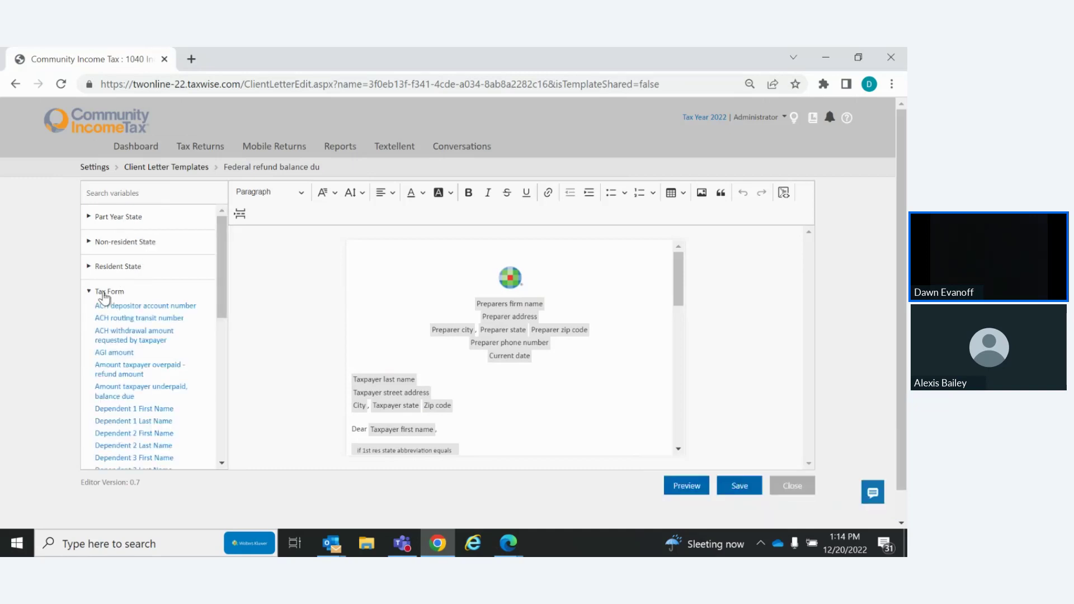
{"action": "left_click_drag", "start_coordinate": [223, 267], "coordinate": [218, 473]}
{"action": "left_click", "coordinate": [112, 458]}
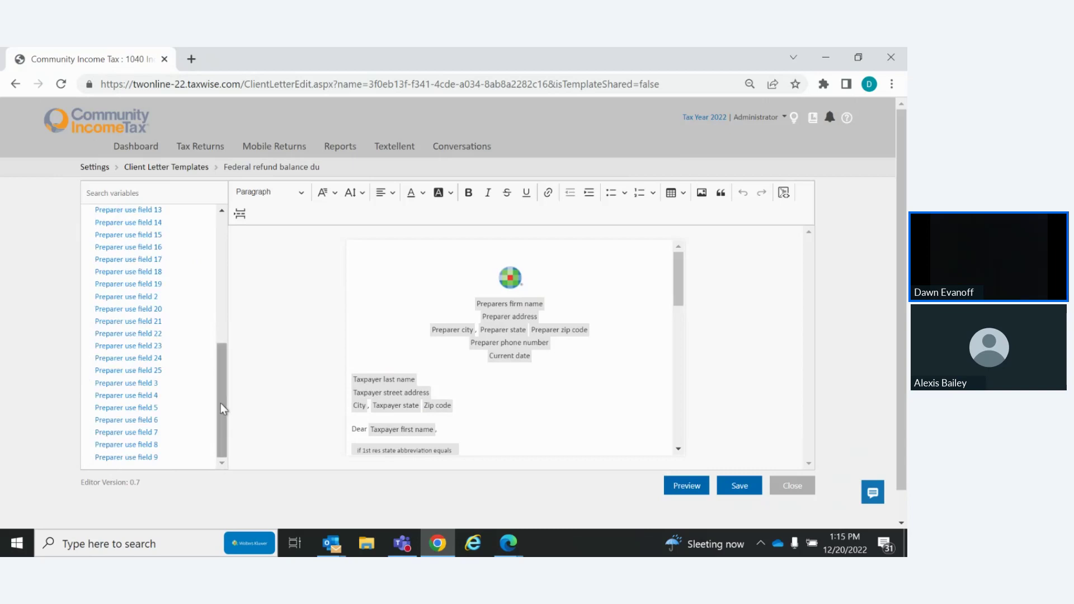
{"action": "left_click_drag", "start_coordinate": [221, 403], "coordinate": [219, 220]}
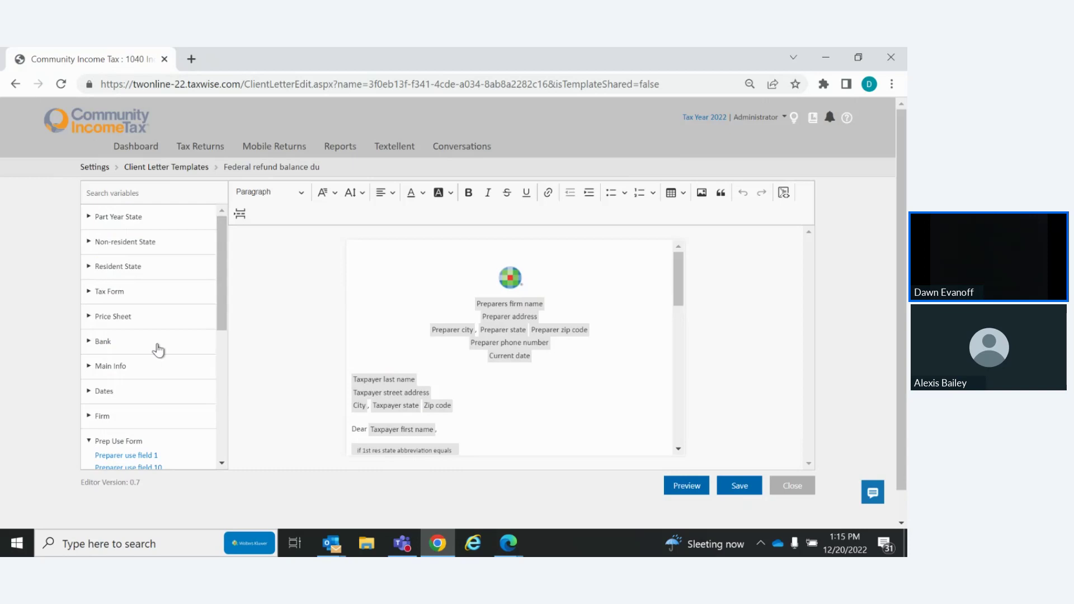
{"action": "left_click", "coordinate": [110, 368]}
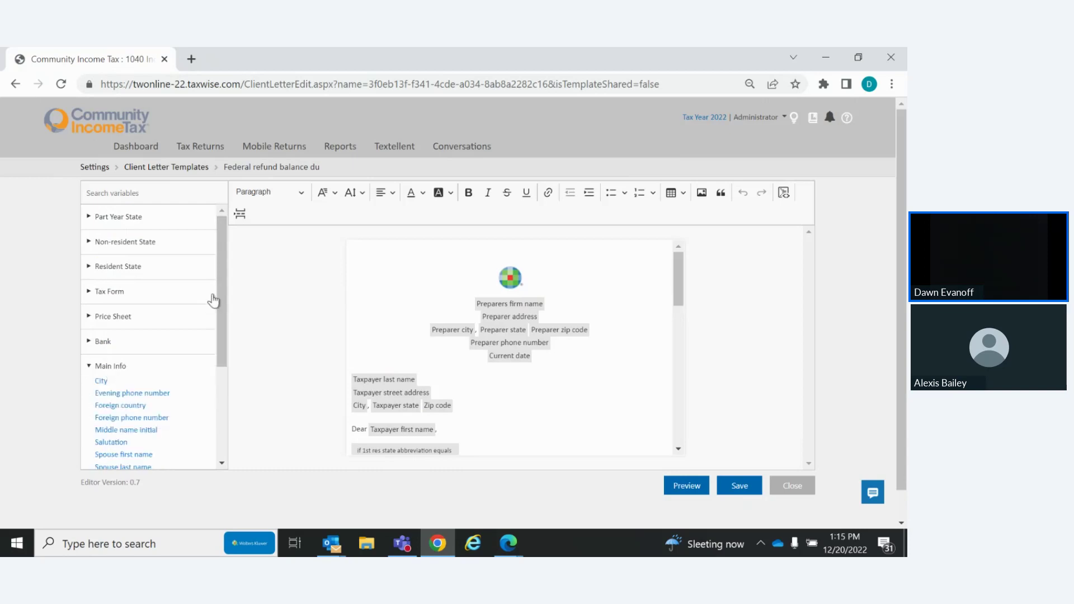
{"action": "left_click_drag", "start_coordinate": [223, 294], "coordinate": [229, 375]}
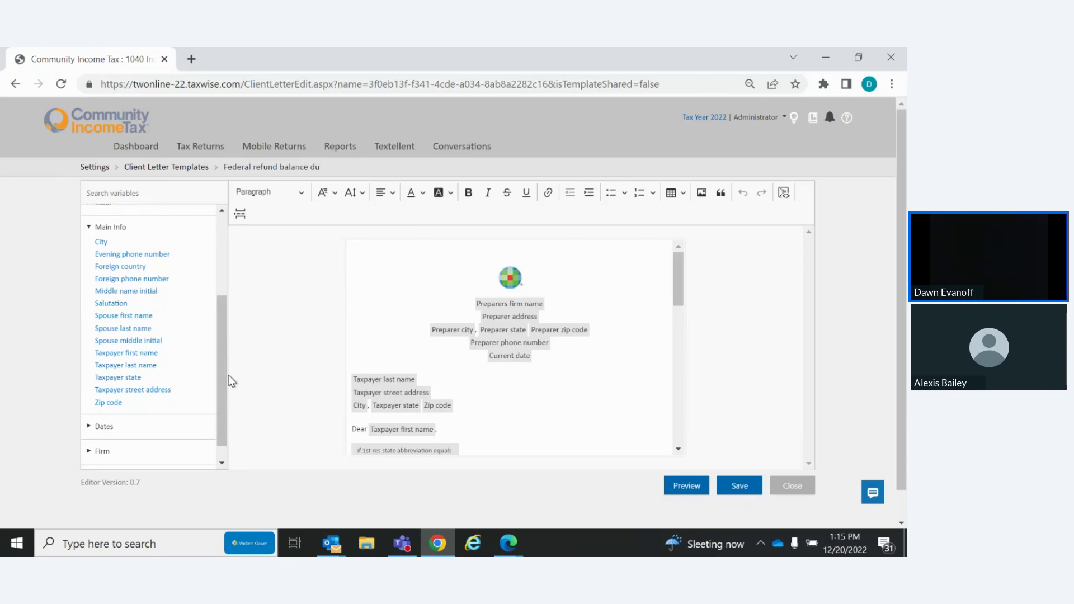
Insert the Spouse last name variable into the greeting right after Taxpayer first name
{"action": "left_click", "coordinate": [107, 330]}
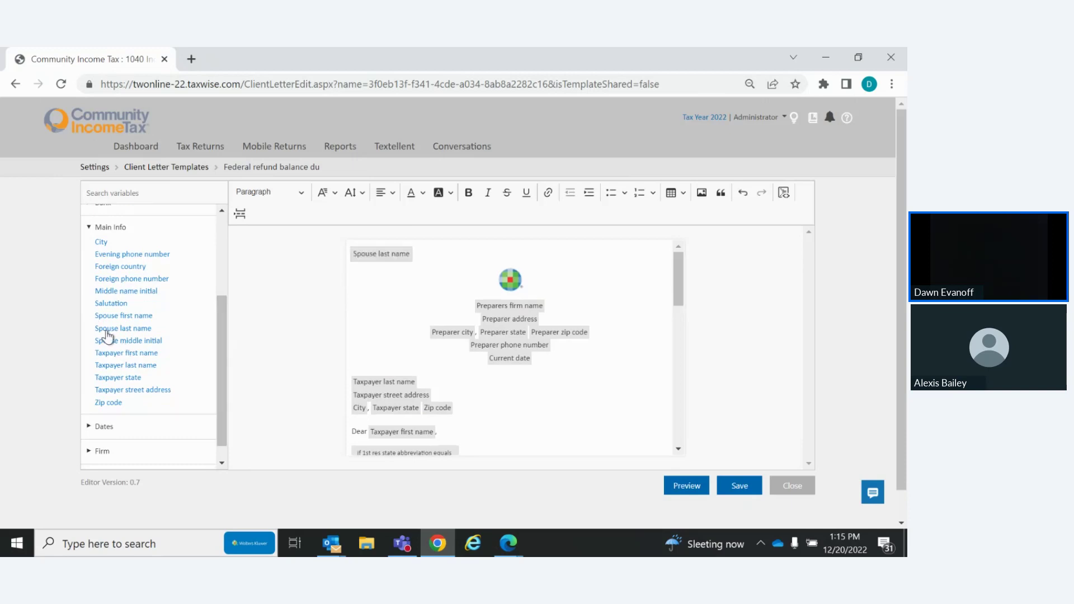
{"action": "left_click_drag", "start_coordinate": [377, 256], "coordinate": [468, 435]}
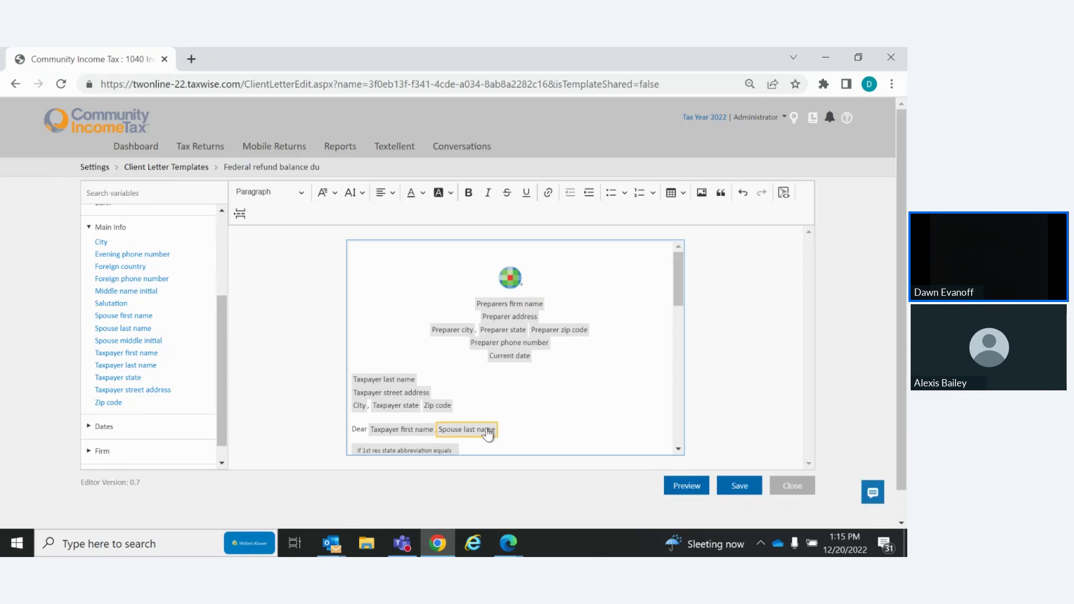
{"action": "right_click", "coordinate": [488, 430]}
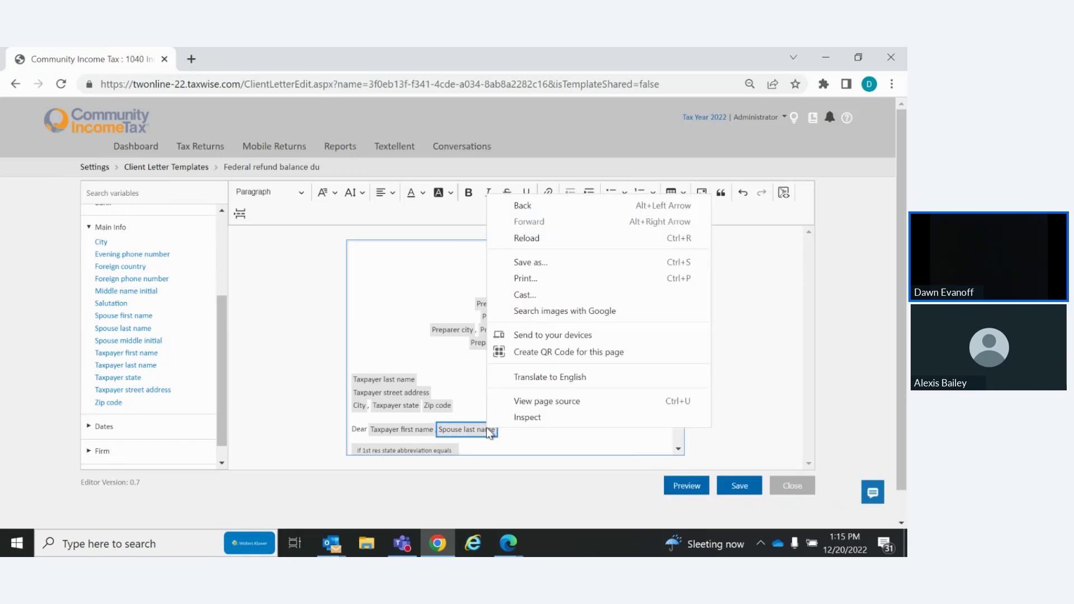
{"action": "left_click", "coordinate": [549, 458]}
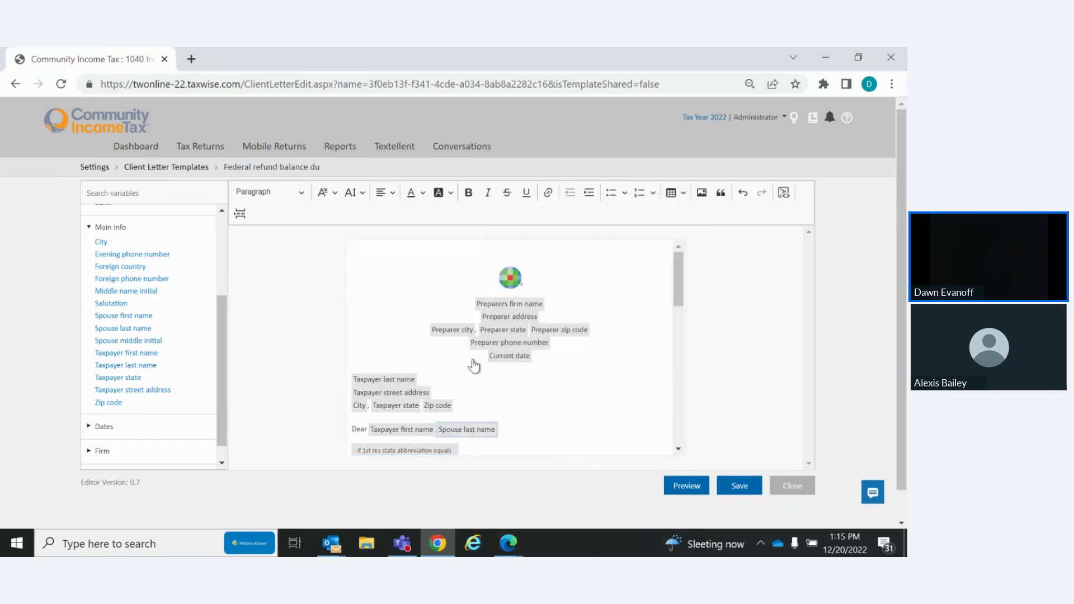
{"action": "mouse_move", "coordinate": [478, 438]}
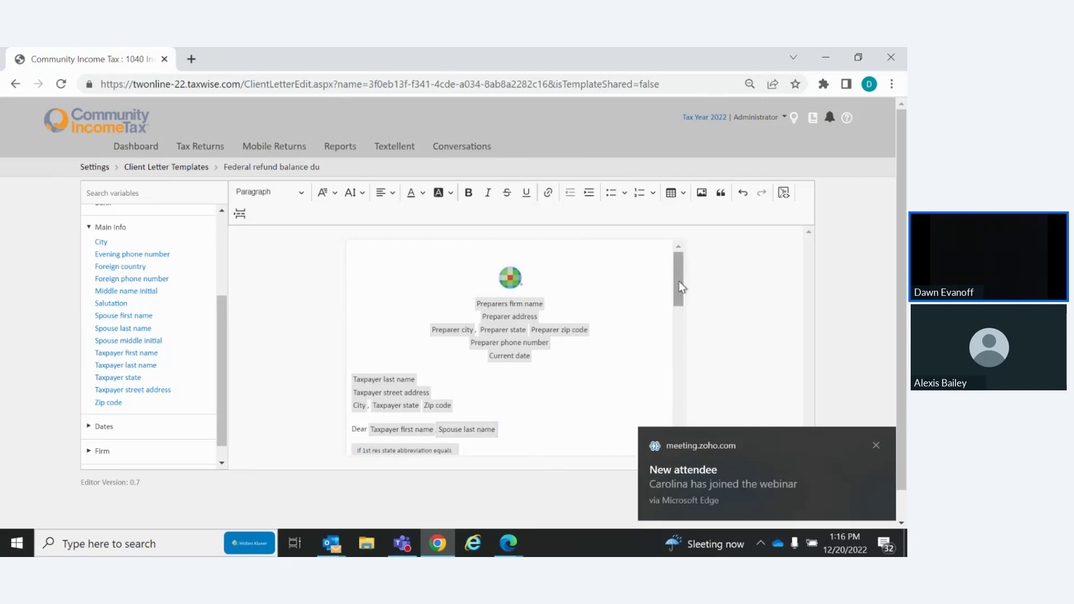
Replace 'Enclosed' with 'Attached' at the start of the first conditional paragraph
{"action": "left_click_drag", "start_coordinate": [678, 280], "coordinate": [683, 311]}
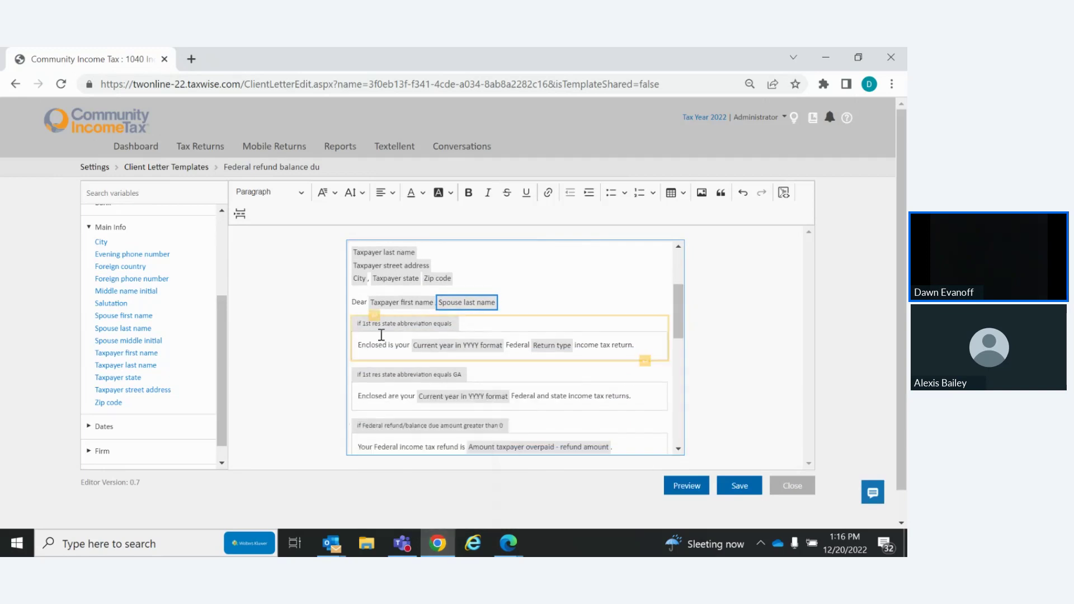
{"action": "left_click_drag", "start_coordinate": [386, 345], "coordinate": [350, 347]}
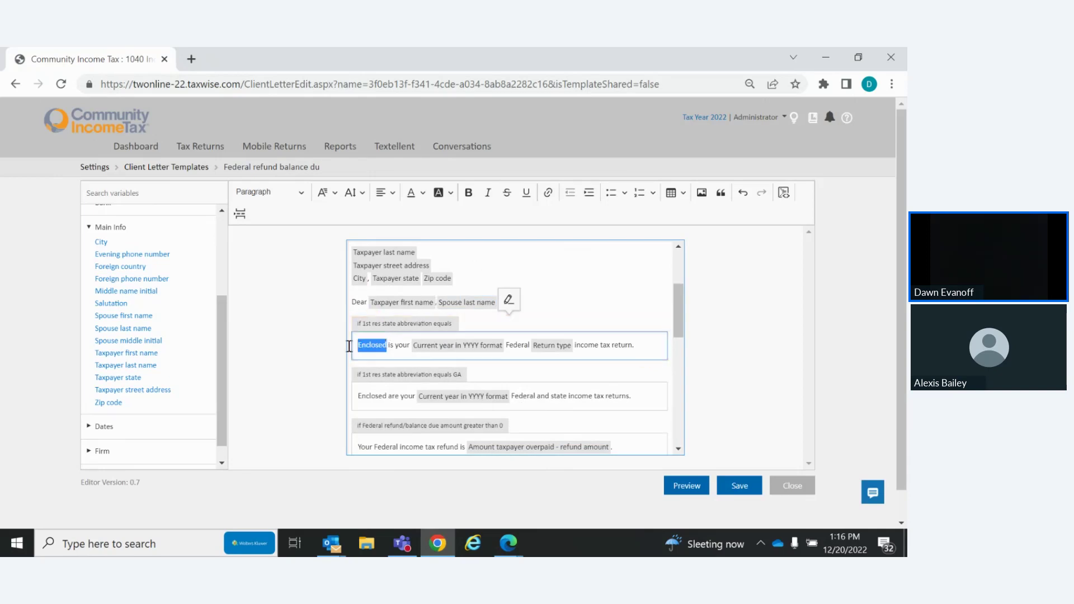
{"action": "type", "text": "Attache"}
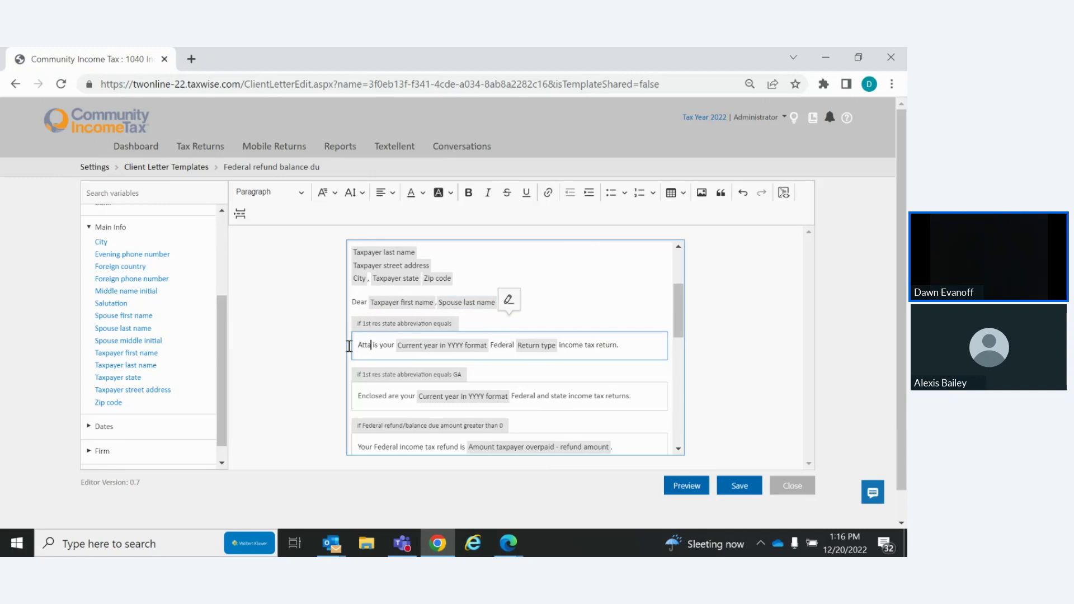
{"action": "type", "text": "d"}
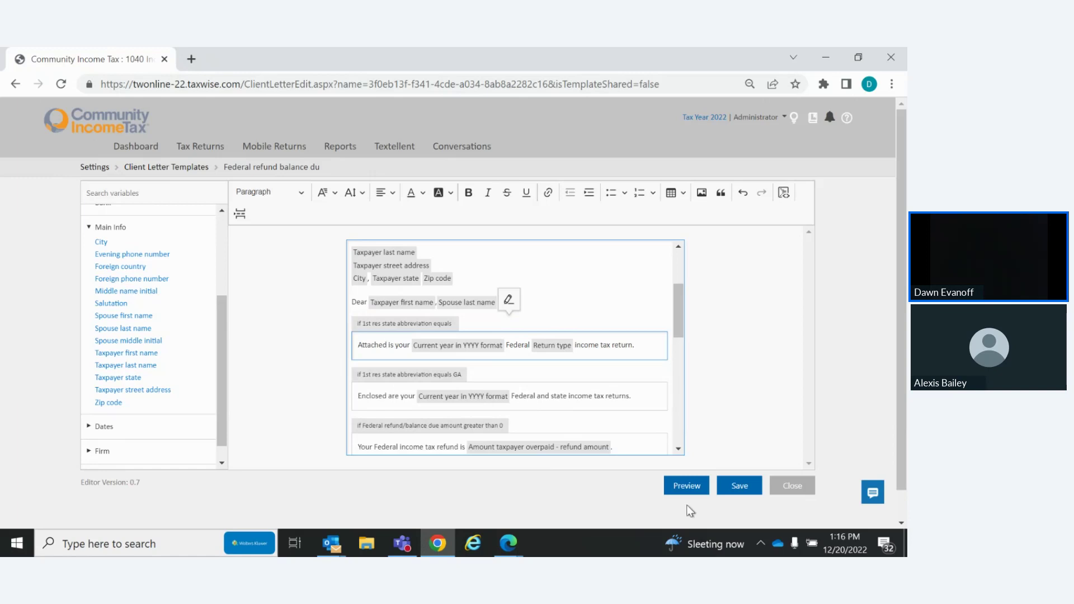
Generate a PDF preview of the letter with sample data, then return to the template editor
{"action": "left_click", "coordinate": [687, 486]}
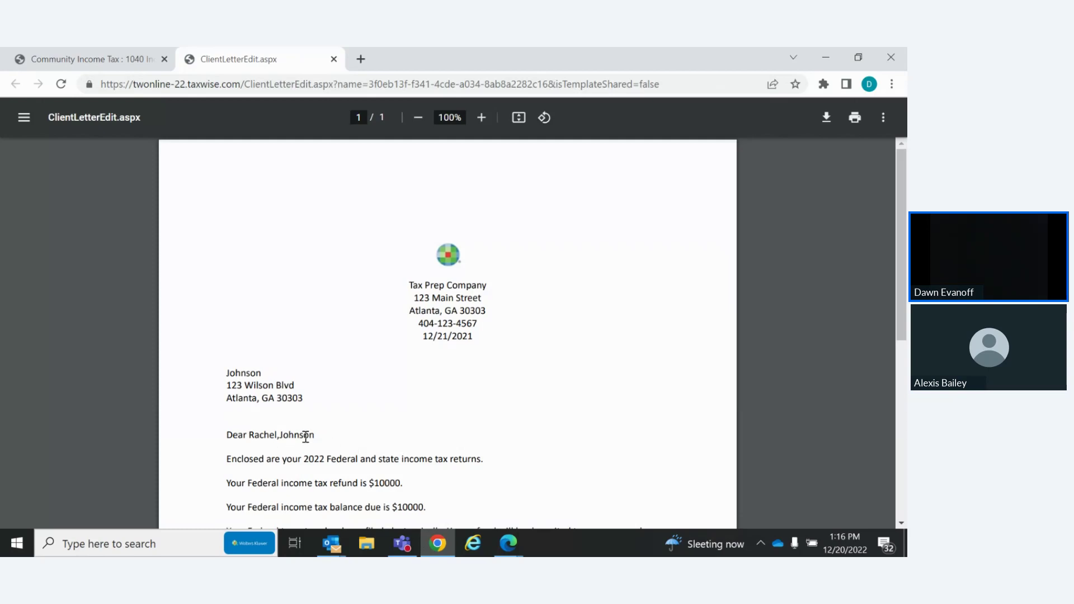
{"action": "left_click_drag", "start_coordinate": [318, 435], "coordinate": [277, 434]}
{"action": "left_click", "coordinate": [458, 410]}
{"action": "left_click", "coordinate": [126, 53]}
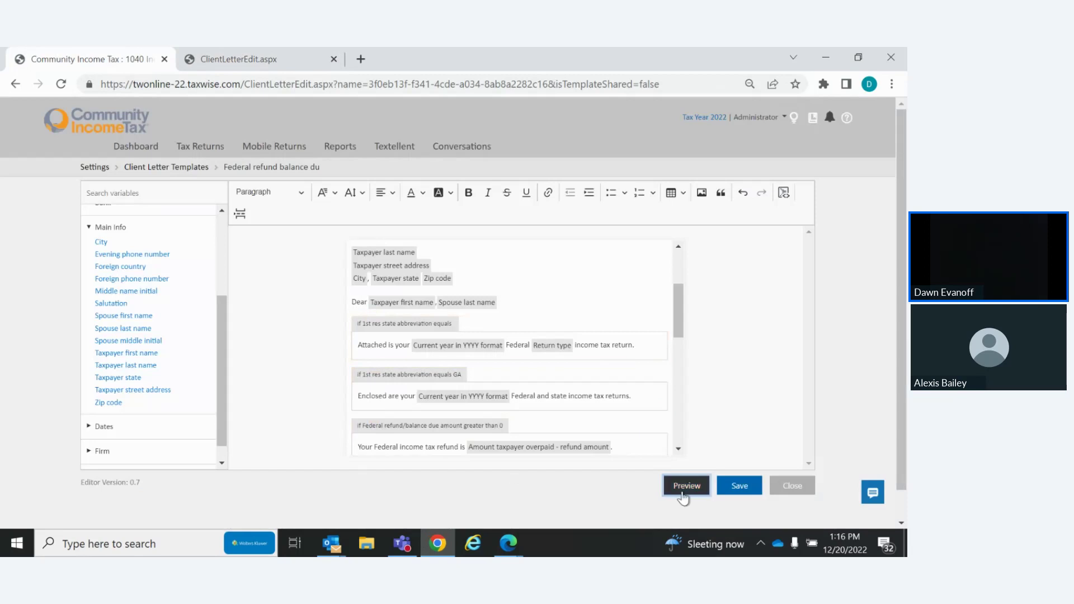
Save the template, close both ClientLetterEdit.aspx preview tabs, and save the letter again
{"action": "left_click", "coordinate": [744, 489]}
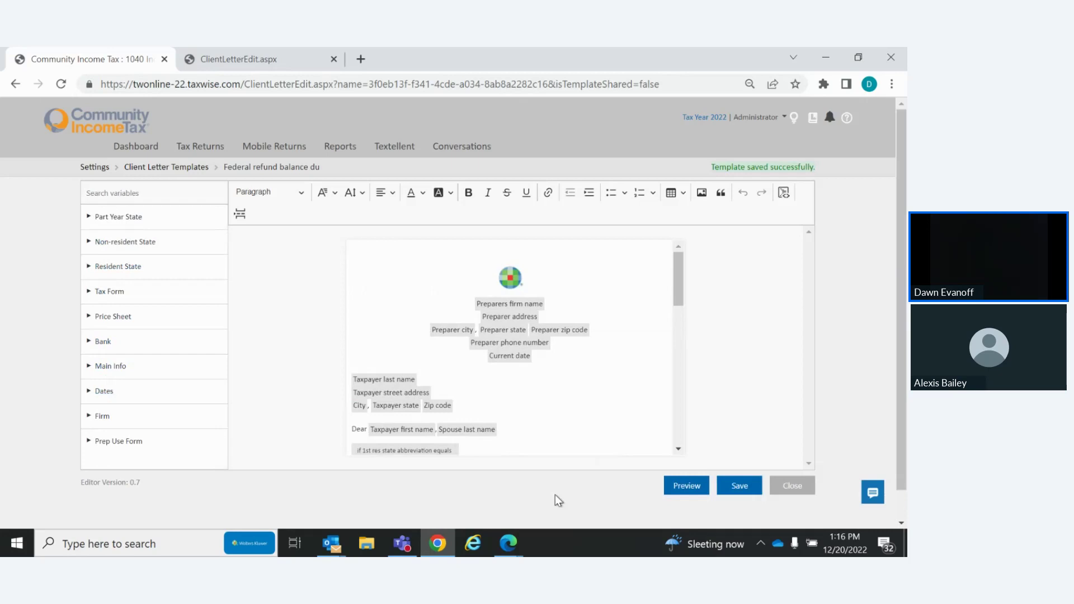
{"action": "left_click", "coordinate": [687, 483]}
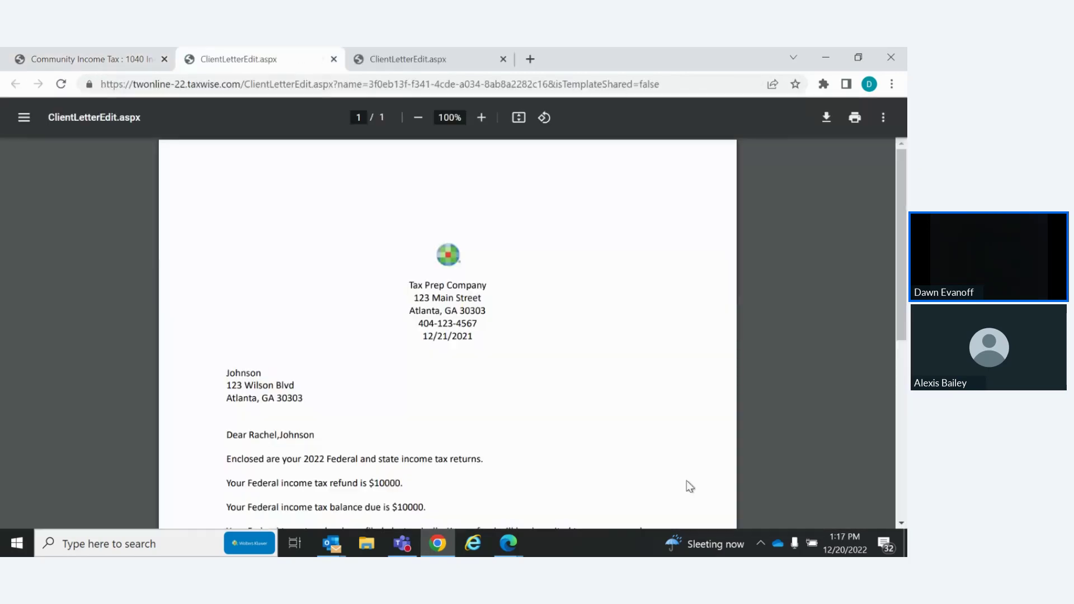
{"action": "left_click", "coordinate": [408, 64]}
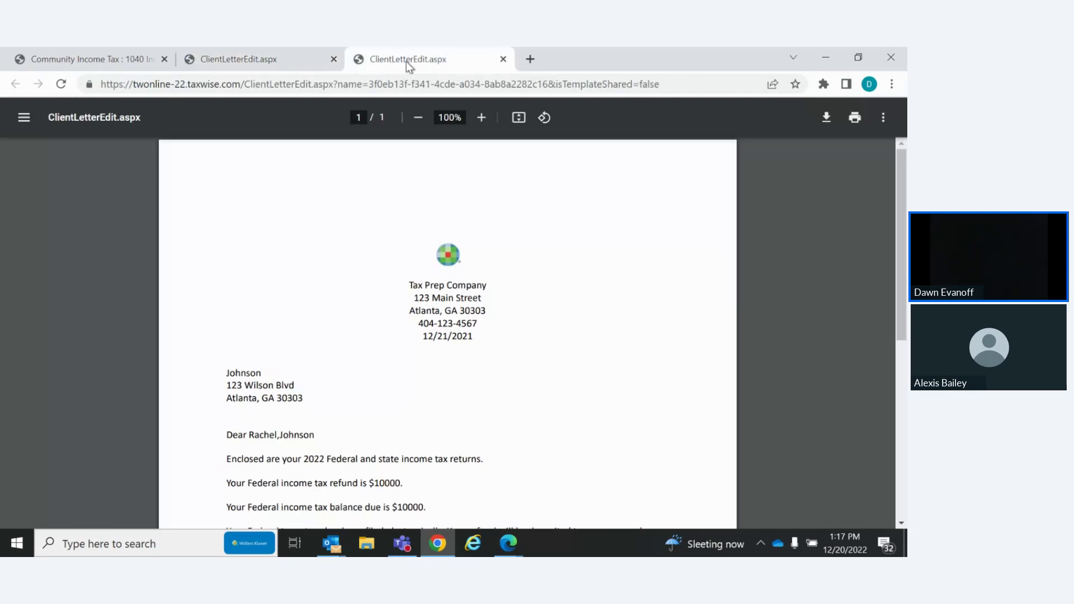
{"action": "left_click", "coordinate": [257, 66]}
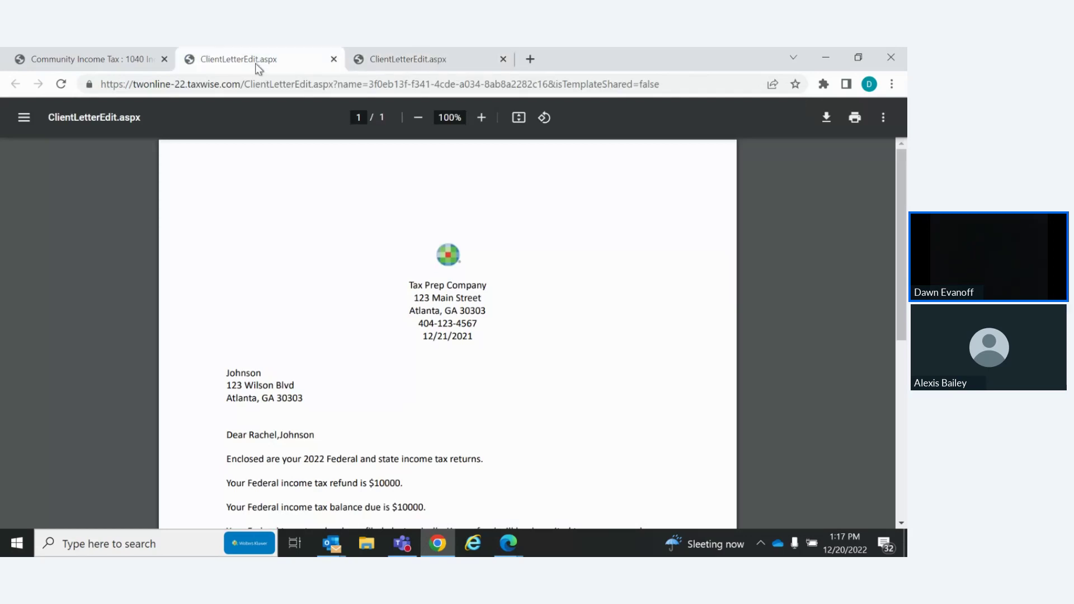
{"action": "left_click", "coordinate": [503, 59]}
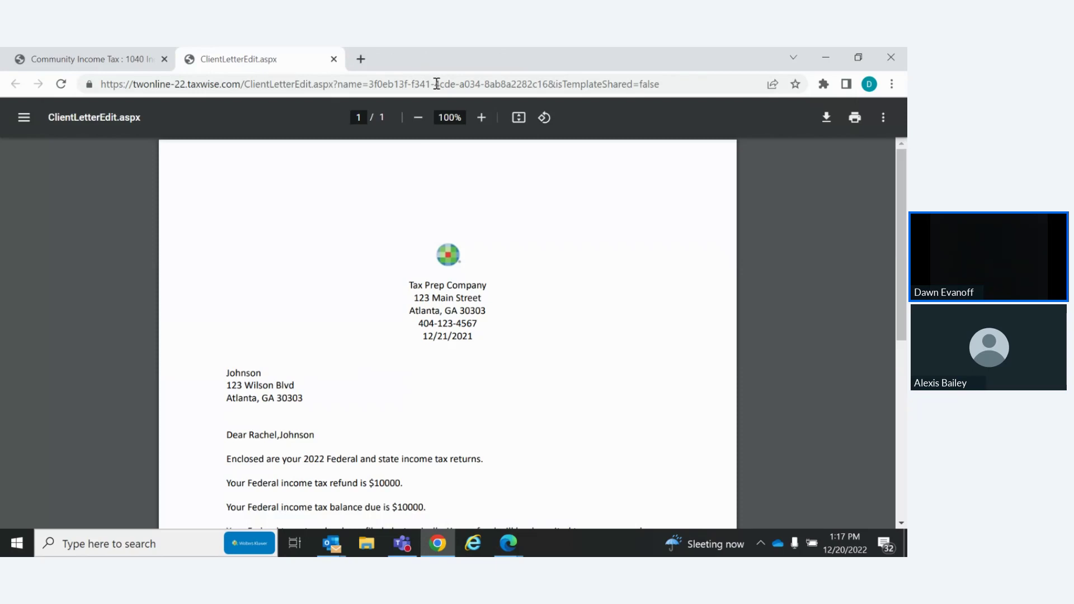
{"action": "left_click", "coordinate": [335, 59]}
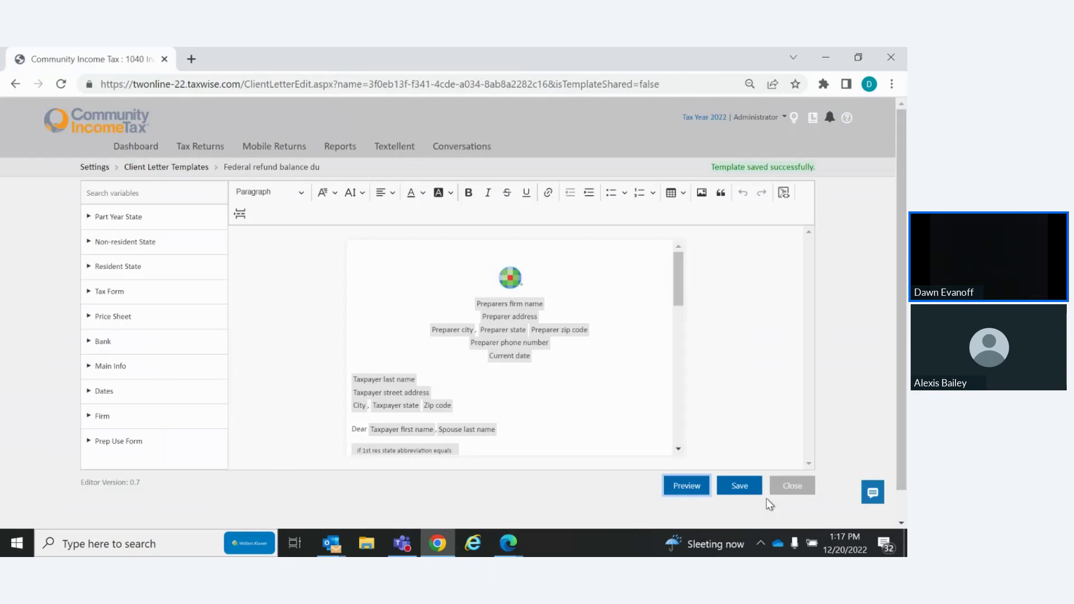
{"action": "left_click", "coordinate": [739, 487]}
Close the letter editor and go to Administrator Settings > Return Templates
{"action": "left_click", "coordinate": [793, 487]}
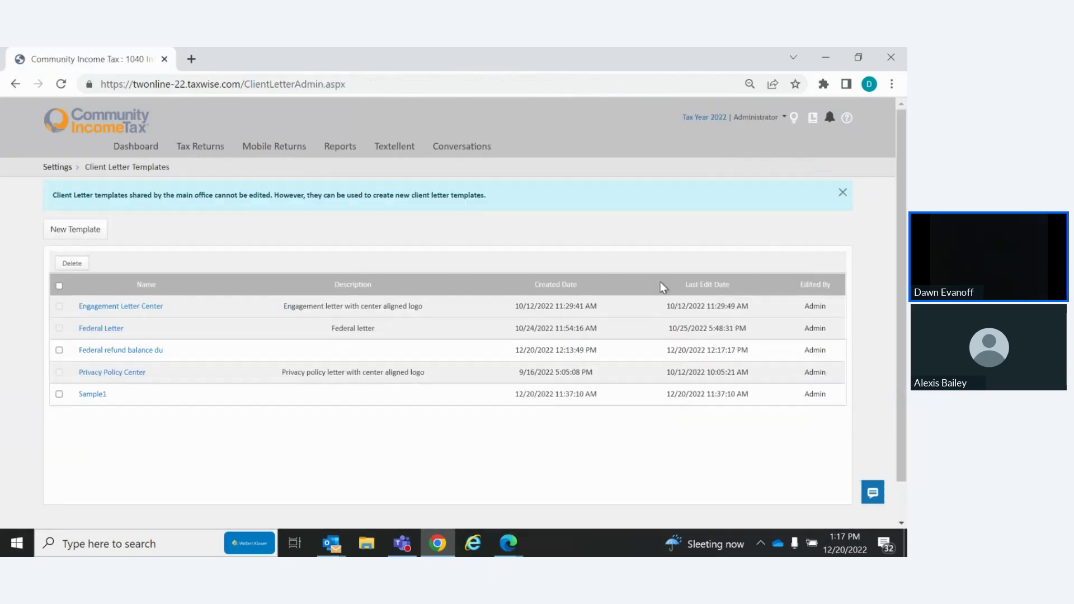
{"action": "left_click", "coordinate": [758, 118]}
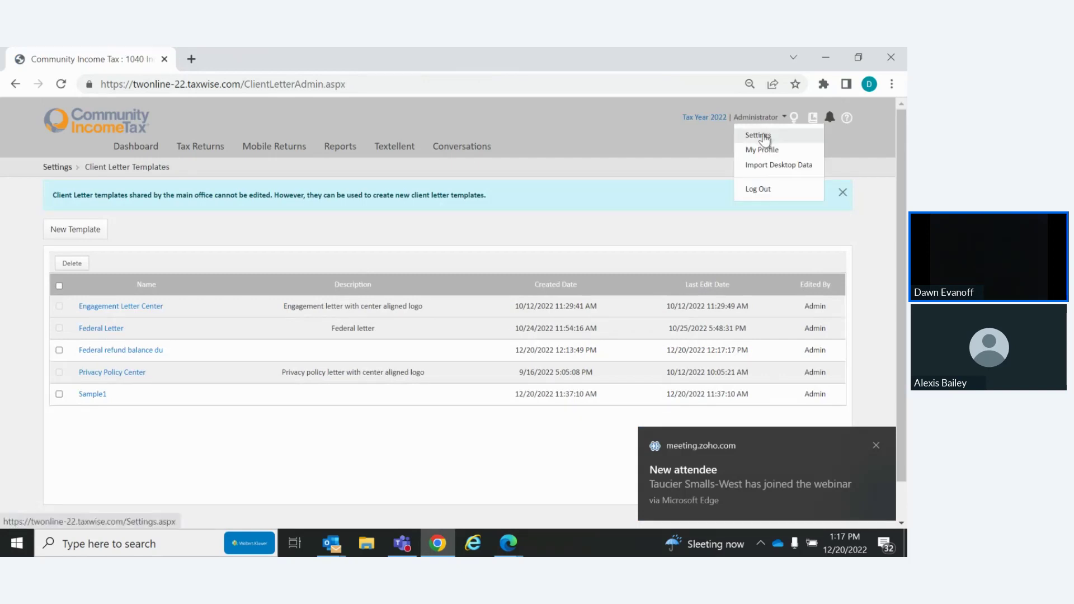
{"action": "left_click", "coordinate": [765, 137]}
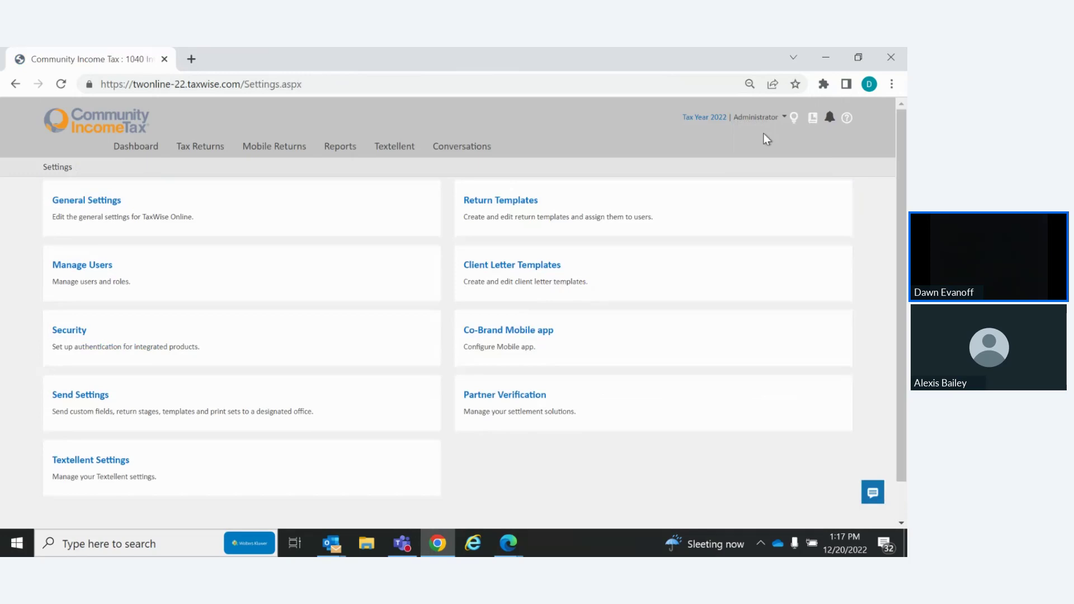
{"action": "left_click", "coordinate": [494, 208]}
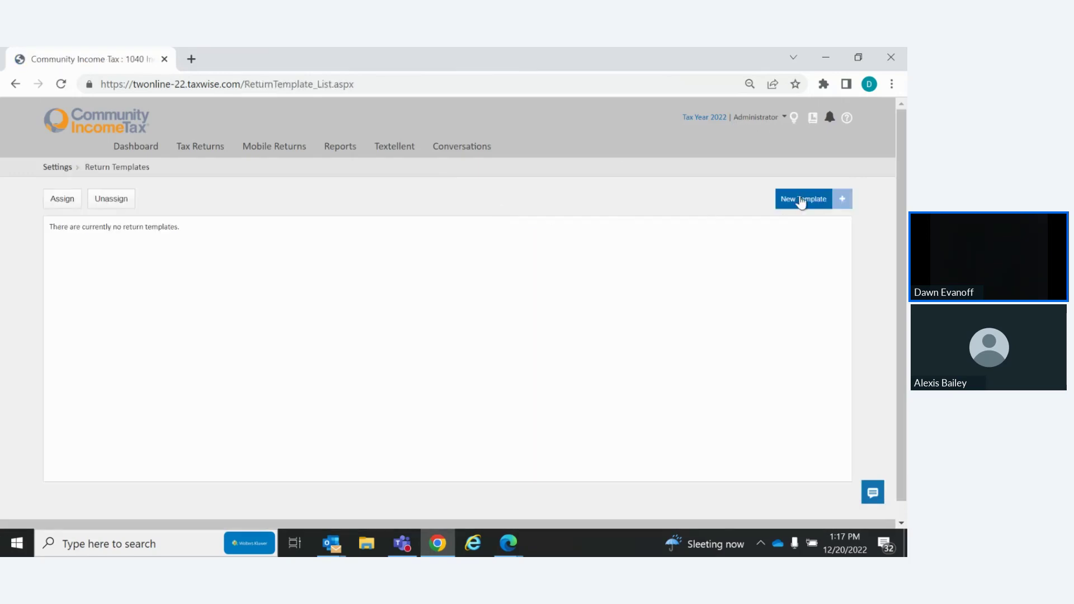
Create a return template named 'Default', set it as default, and open it for editing
{"action": "left_click", "coordinate": [801, 201]}
{"action": "left_click", "coordinate": [339, 218]}
{"action": "type", "text": "Default"}
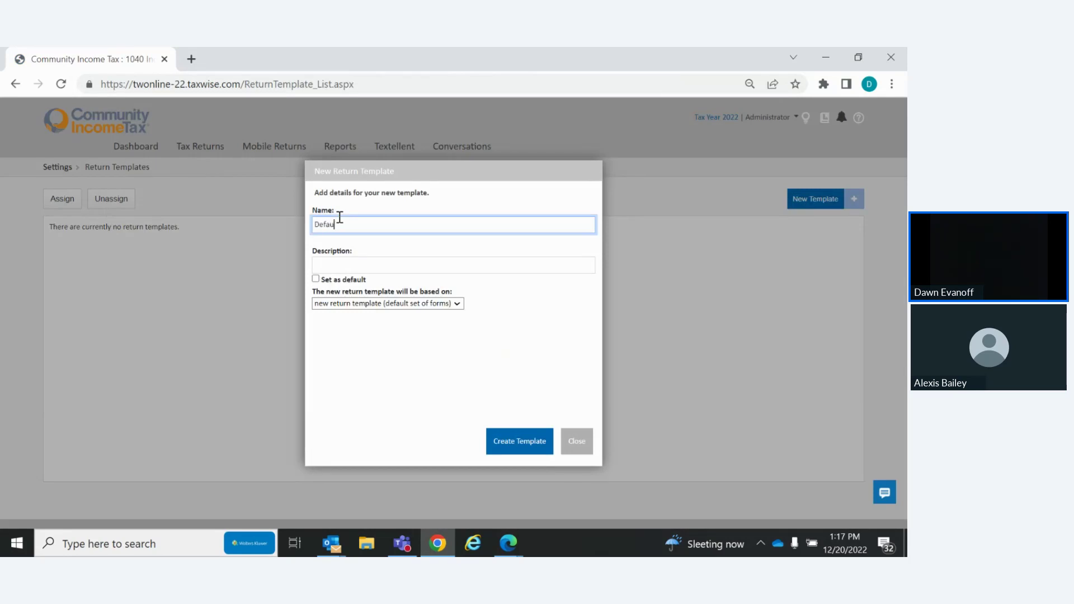
{"action": "left_click", "coordinate": [315, 279]}
{"action": "left_click", "coordinate": [493, 441]}
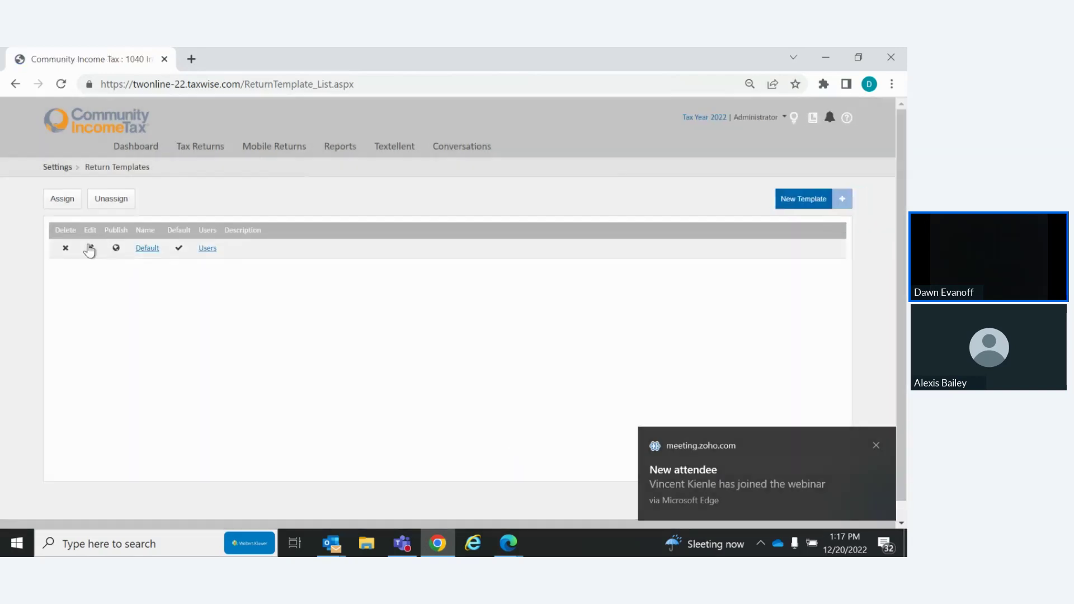
{"action": "left_click", "coordinate": [89, 249]}
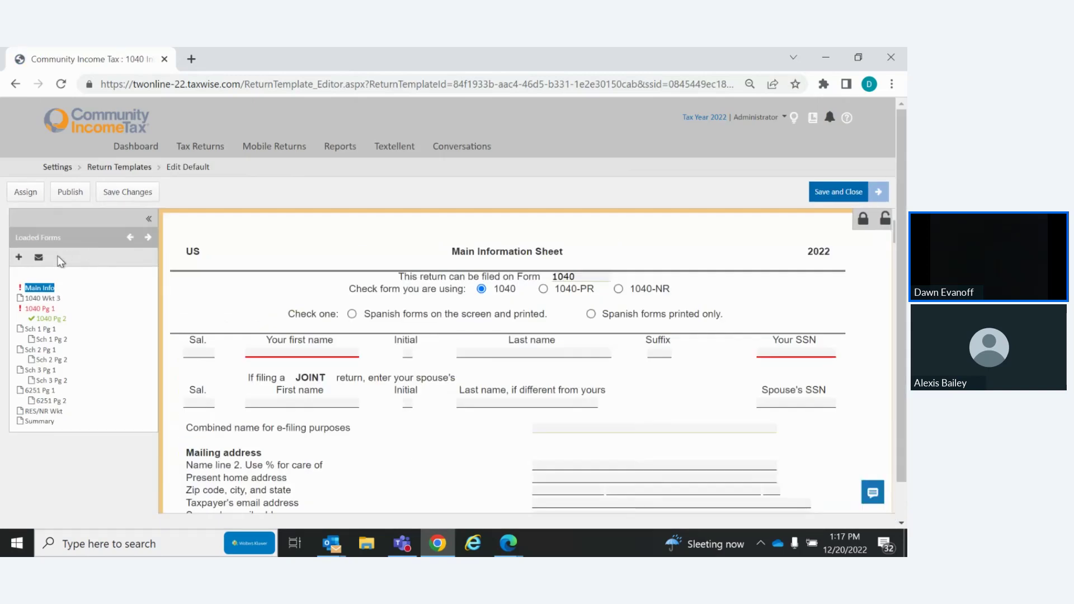
Search for 'letter' and add the Letter form to the Default template's loaded forms
{"action": "left_click", "coordinate": [20, 257]}
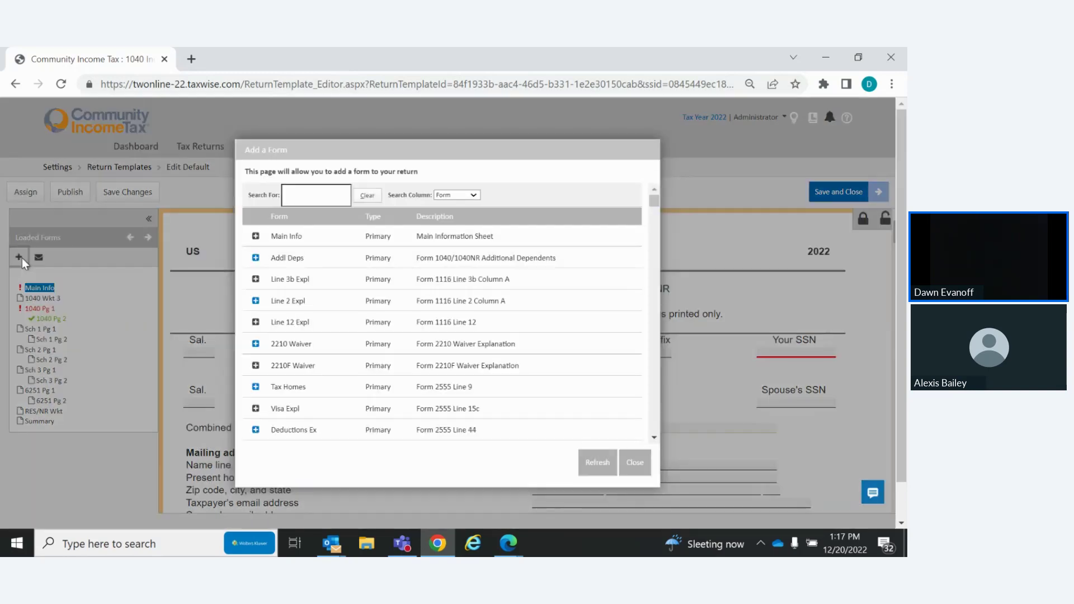
{"action": "left_click", "coordinate": [293, 194]}
{"action": "type", "text": "letter"}
{"action": "key", "text": "Return"}
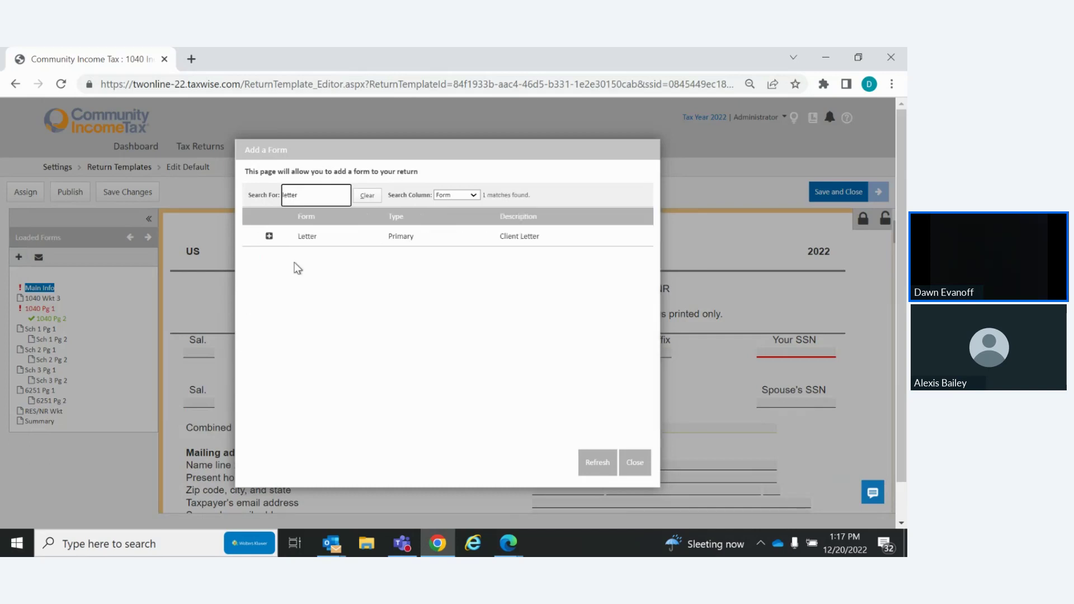
{"action": "left_click", "coordinate": [269, 235]}
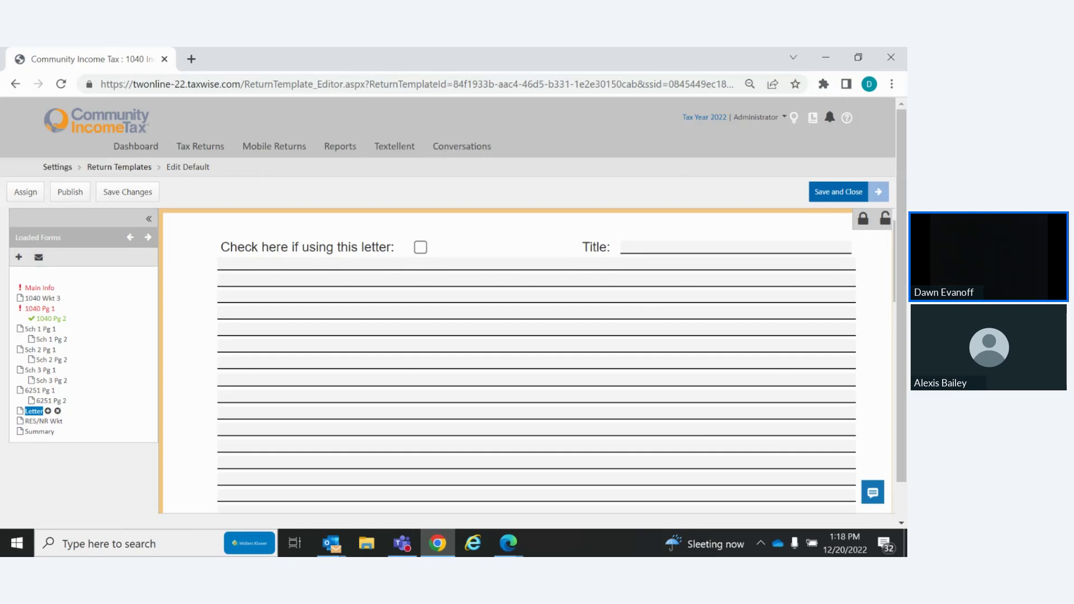
{"action": "key", "text": "alt+Tab"}
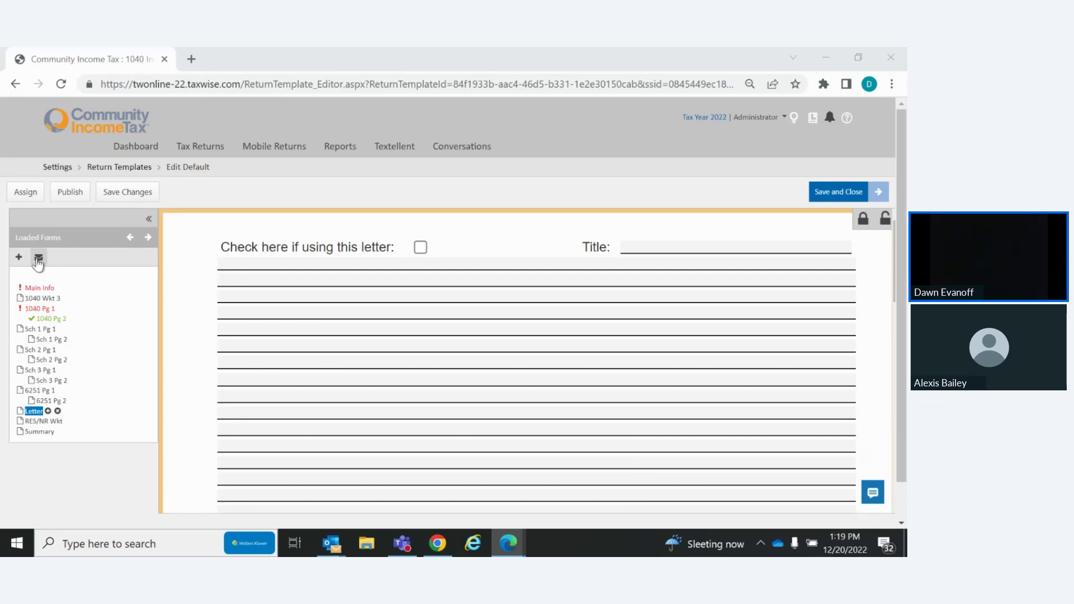
Attach the Federal Letter client letter template to the Default return template
{"action": "left_click", "coordinate": [38, 259]}
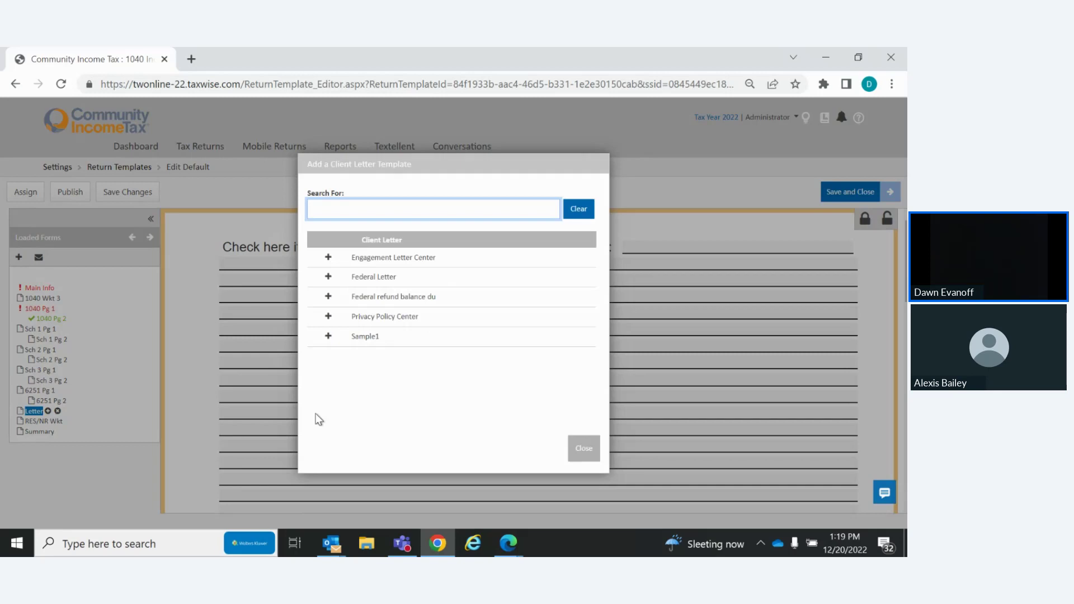
{"action": "left_click", "coordinate": [328, 279]}
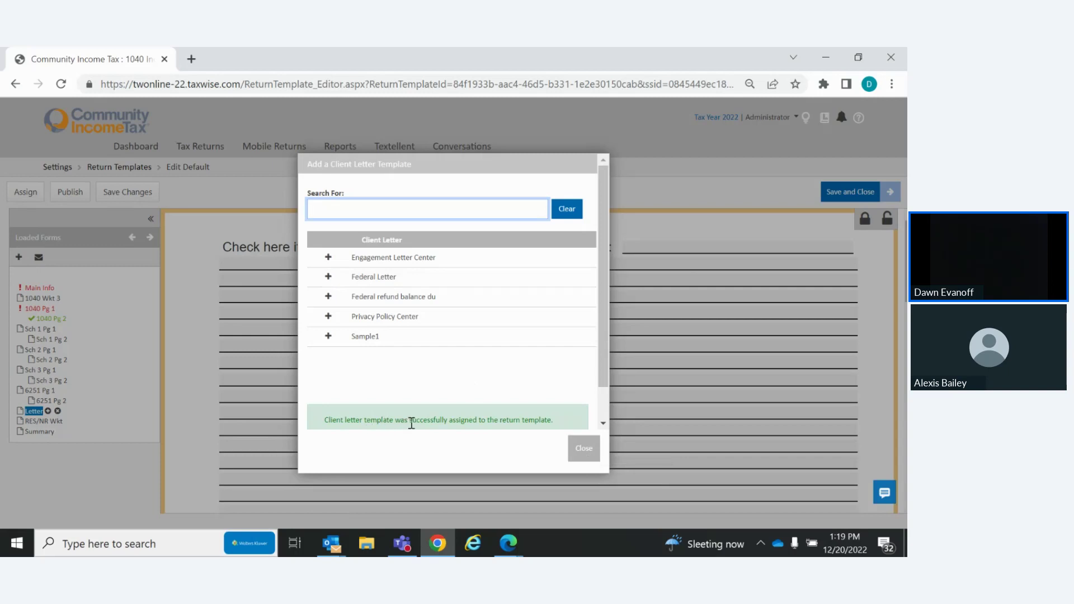
{"action": "left_click", "coordinate": [583, 451]}
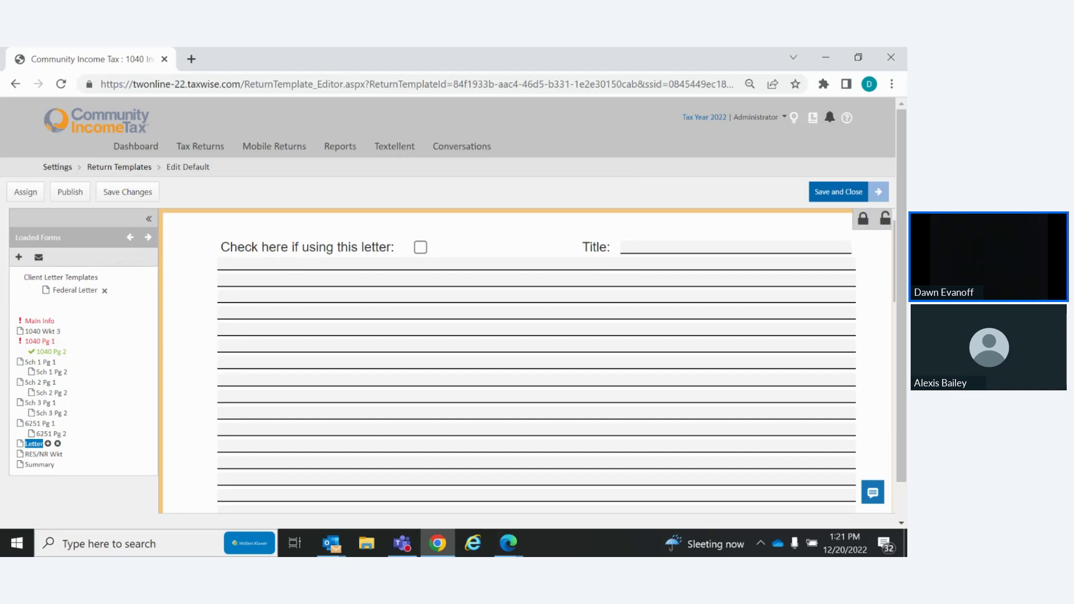
{"action": "key", "text": "alt+Tab"}
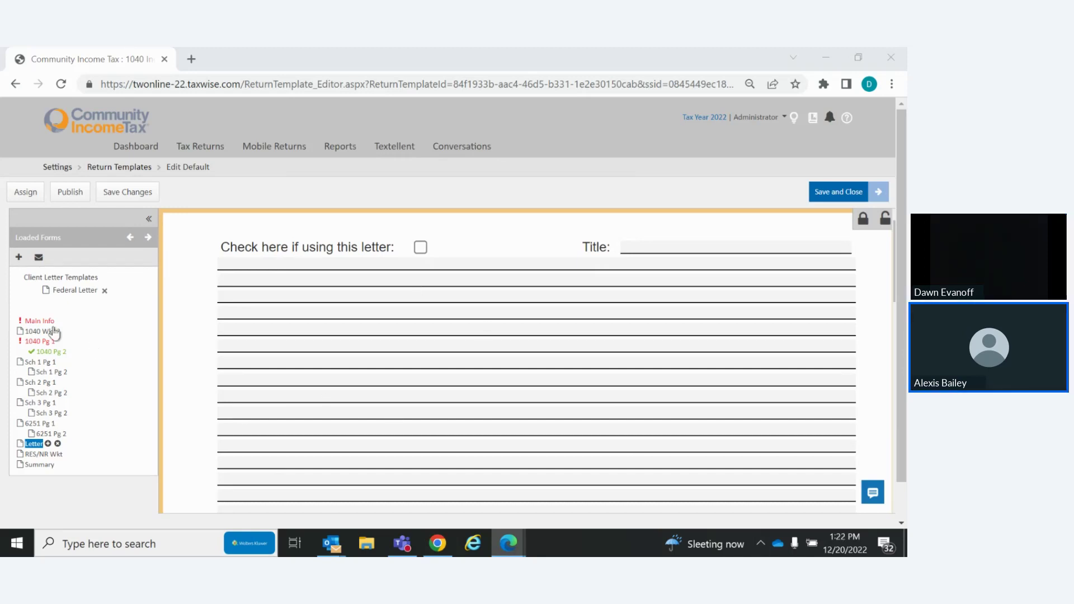
{"action": "left_click", "coordinate": [65, 298]}
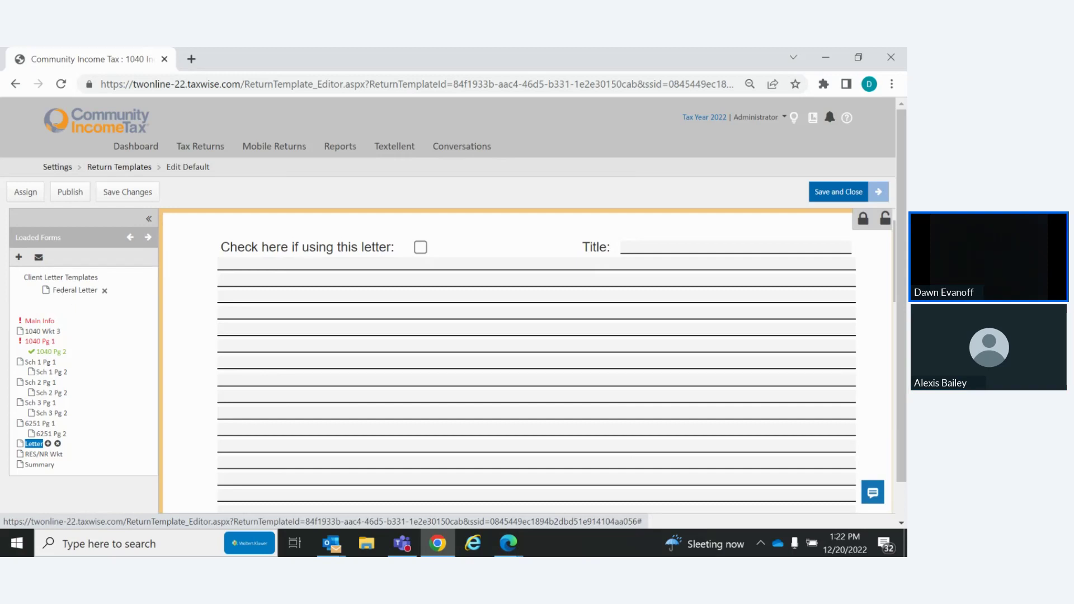
Save and close the Default template, then reopen the 'Federal refund balance du' letter template
{"action": "left_click", "coordinate": [829, 200]}
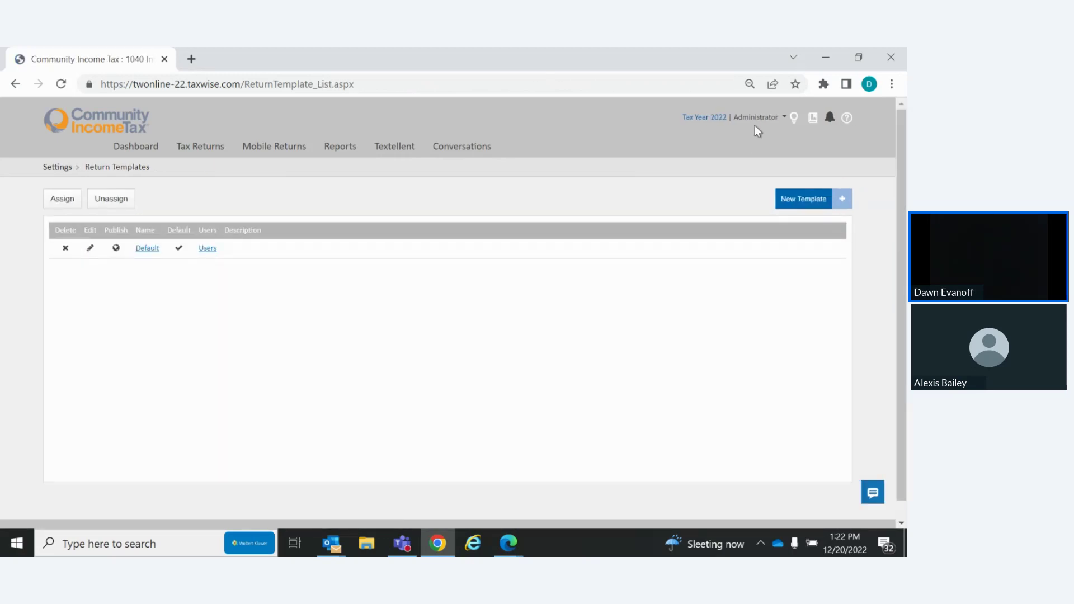
{"action": "left_click", "coordinate": [756, 118]}
{"action": "left_click", "coordinate": [757, 135]}
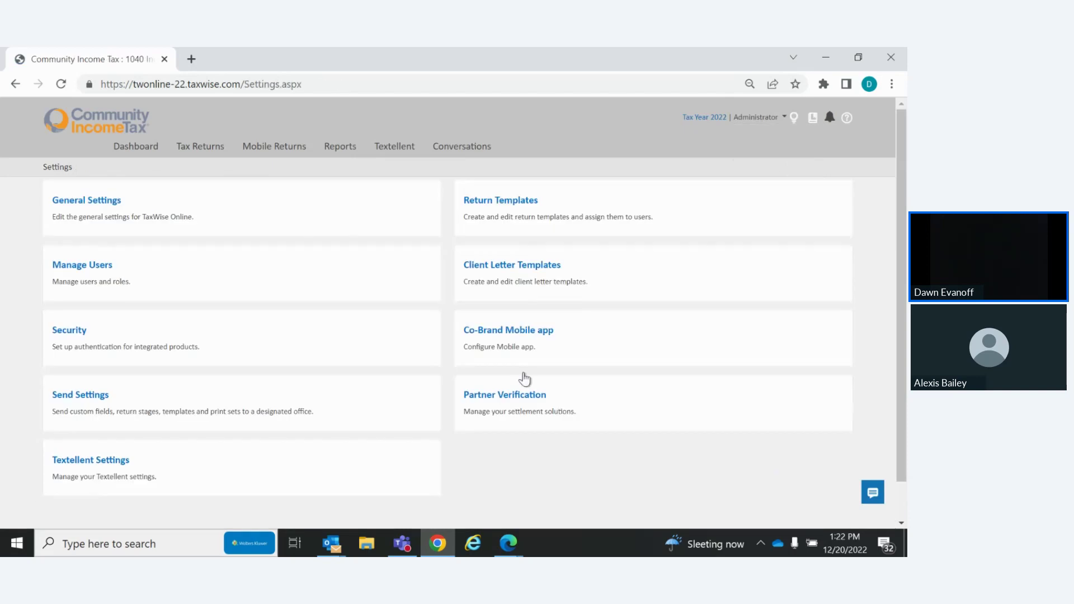
{"action": "left_click", "coordinate": [488, 266]}
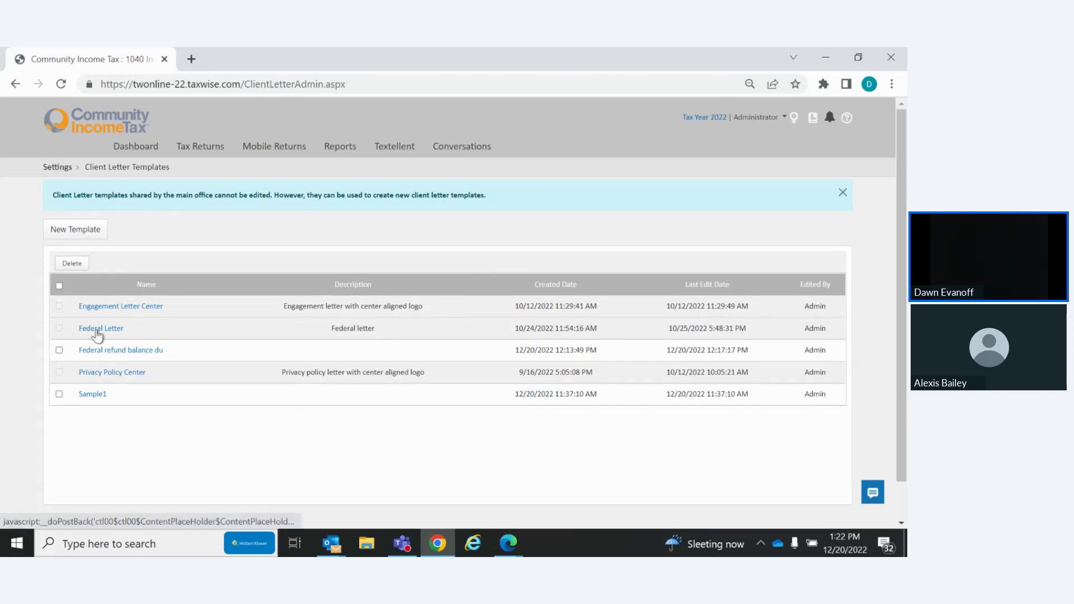
{"action": "left_click", "coordinate": [105, 353]}
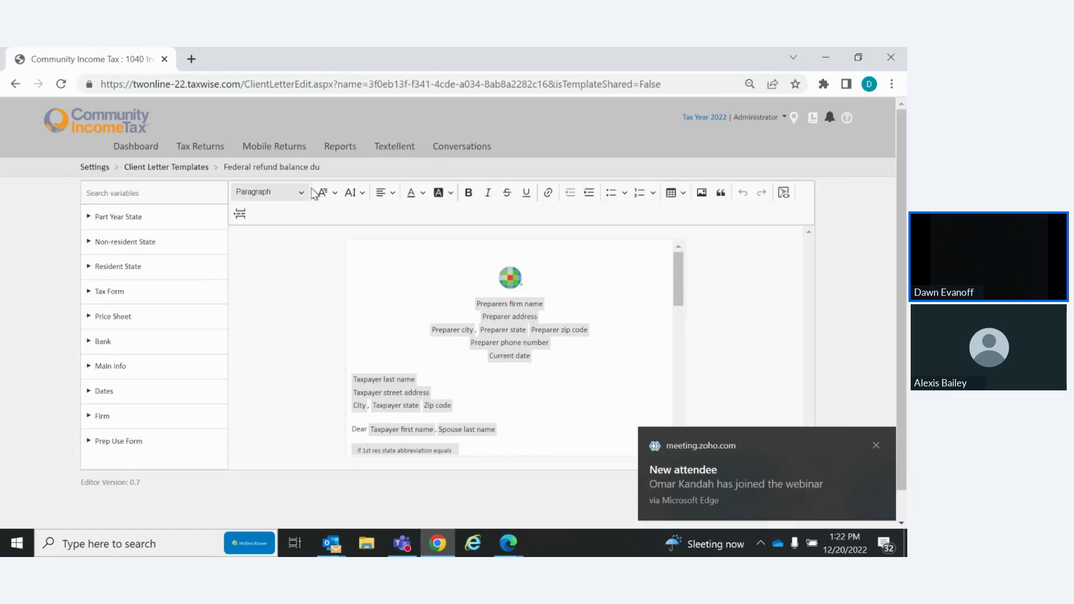
{"action": "left_click", "coordinate": [391, 192]}
{"action": "left_click", "coordinate": [391, 192]}
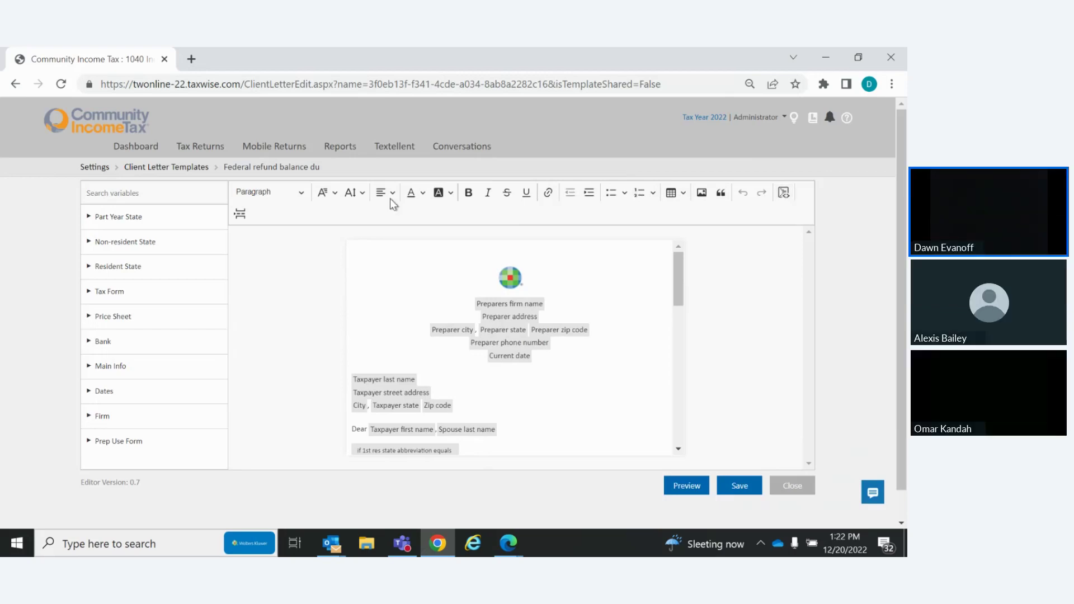
{"action": "left_click", "coordinate": [302, 194]}
{"action": "left_click", "coordinate": [303, 195]}
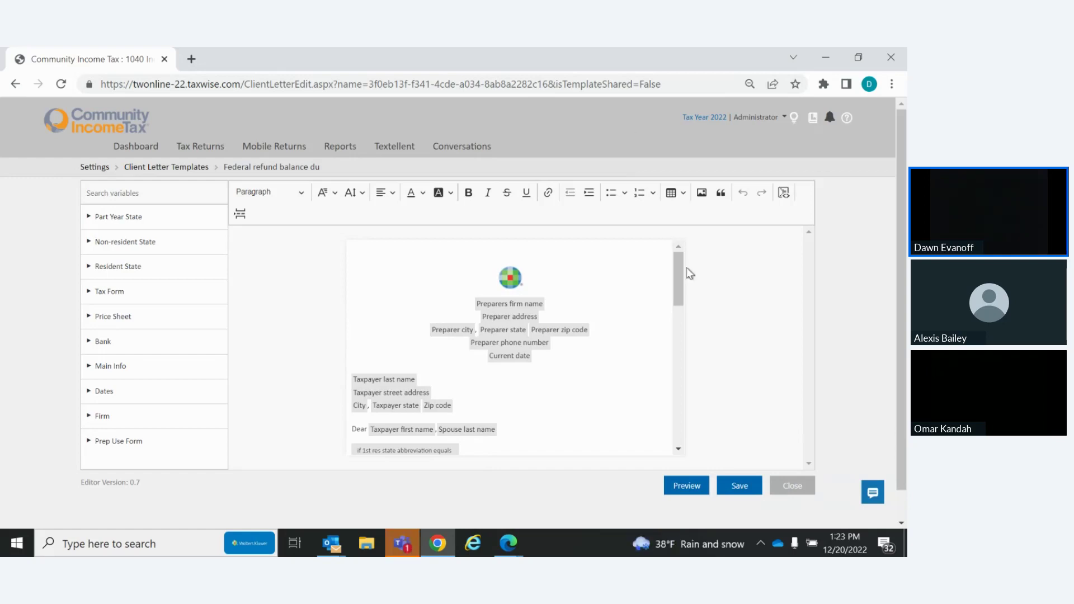
{"action": "left_click_drag", "start_coordinate": [678, 277], "coordinate": [683, 325]}
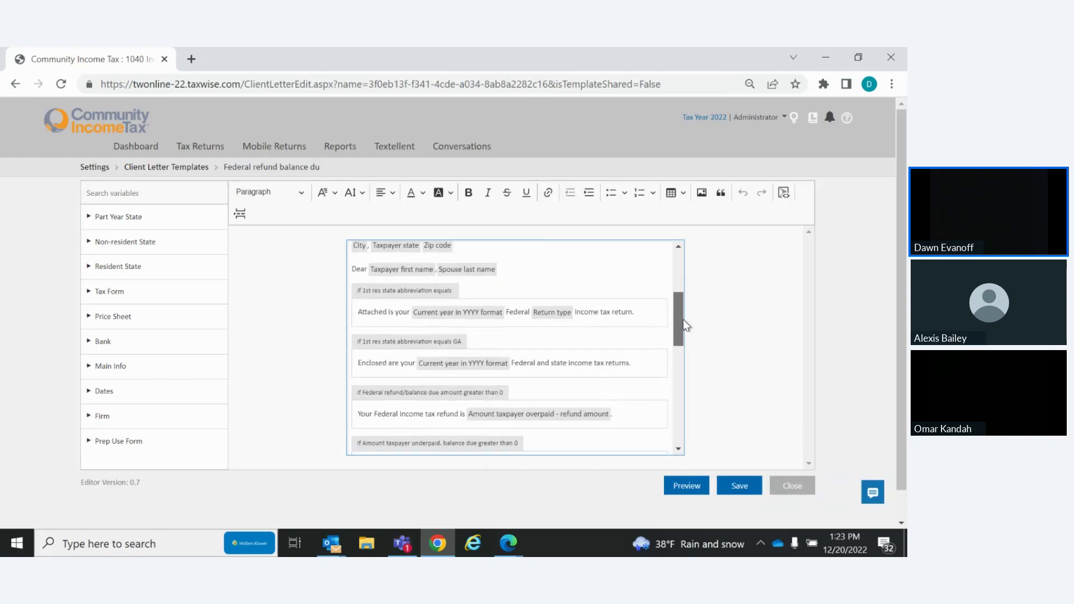
Preview the Federal refund balance letter as a sample-data PDF and scroll through it
{"action": "left_click", "coordinate": [691, 488]}
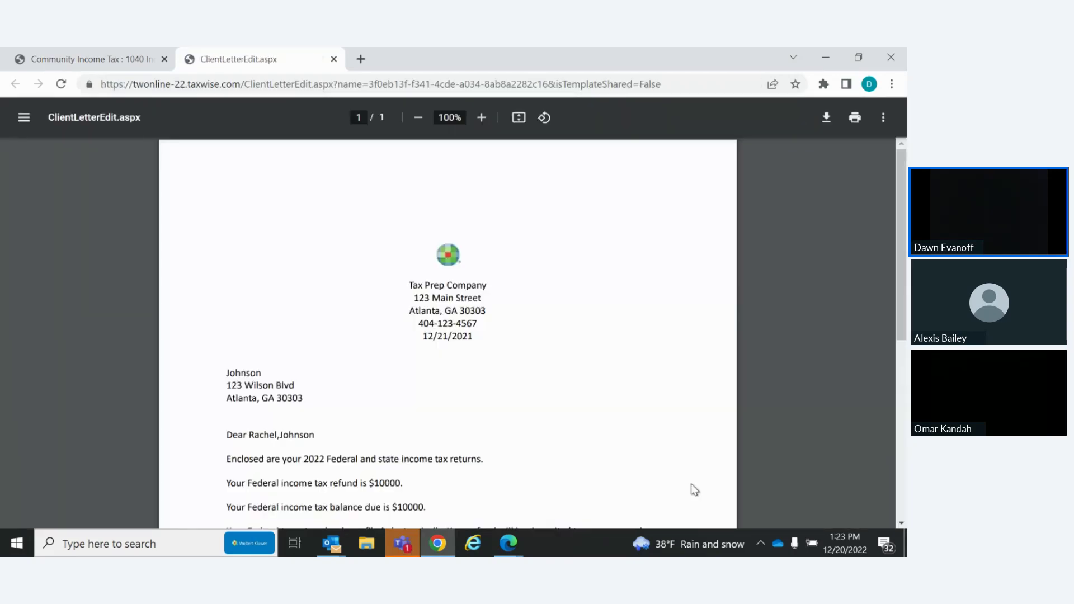
{"action": "left_click_drag", "start_coordinate": [899, 180], "coordinate": [901, 325]}
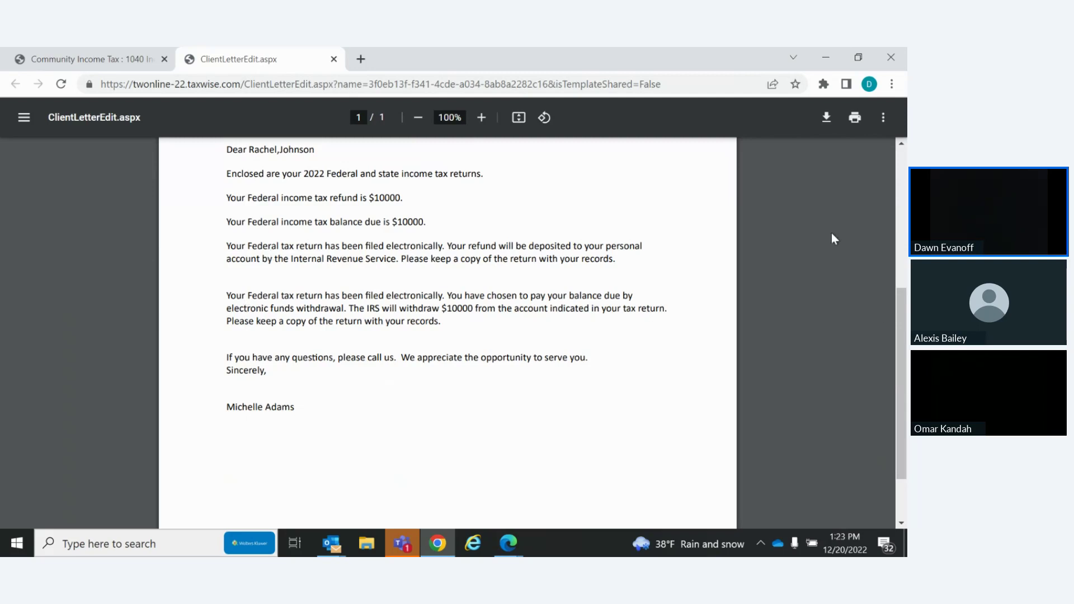
{"action": "left_click_drag", "start_coordinate": [894, 330], "coordinate": [889, 200]}
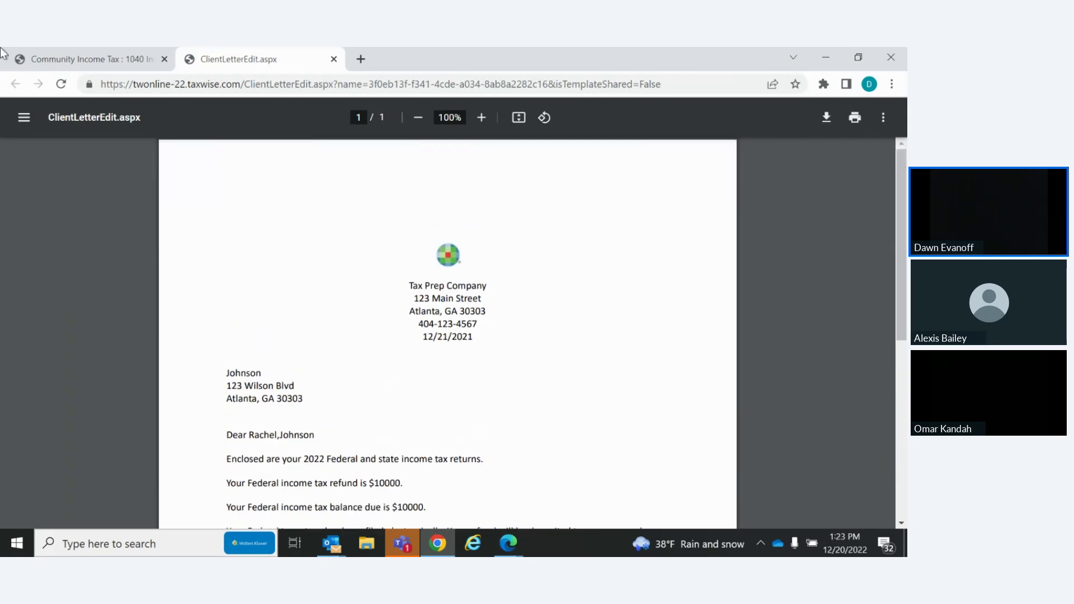
Return to the letter editor and select, then deselect, the 'if Federal refund' condition
{"action": "left_click", "coordinate": [99, 62]}
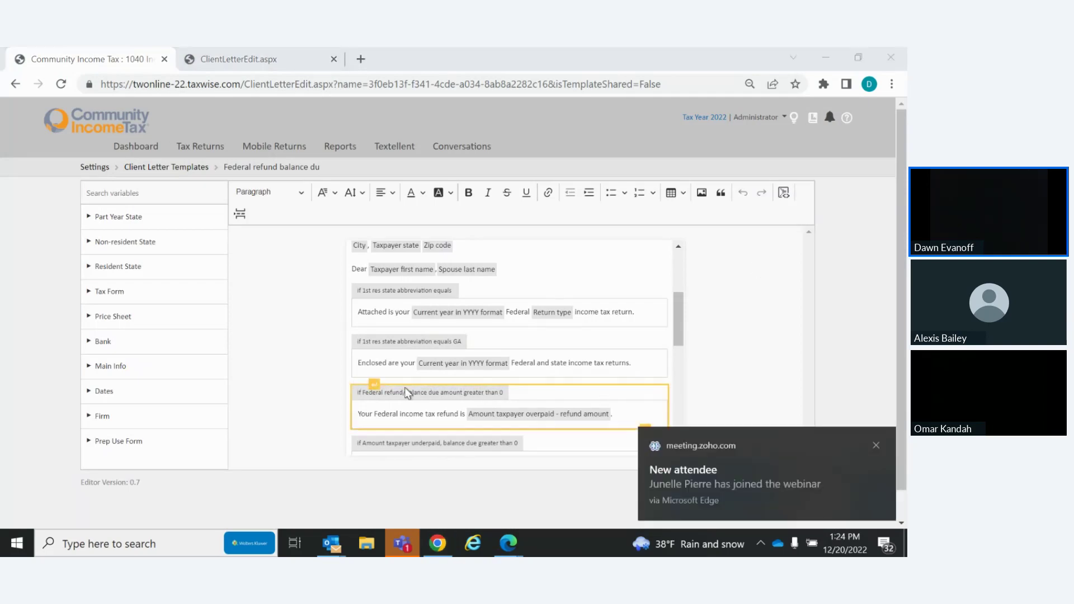
{"action": "left_click", "coordinate": [361, 382]}
{"action": "left_click", "coordinate": [361, 381]}
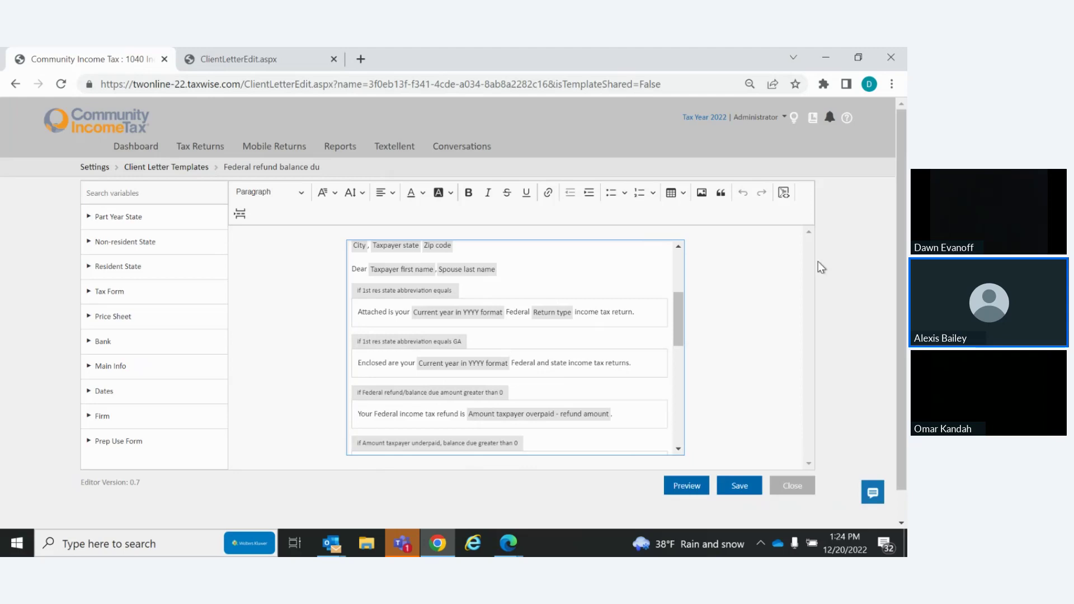
Dismiss the chat notification and close the template editor to return to the five-template list
{"action": "key", "text": "alt+Tab"}
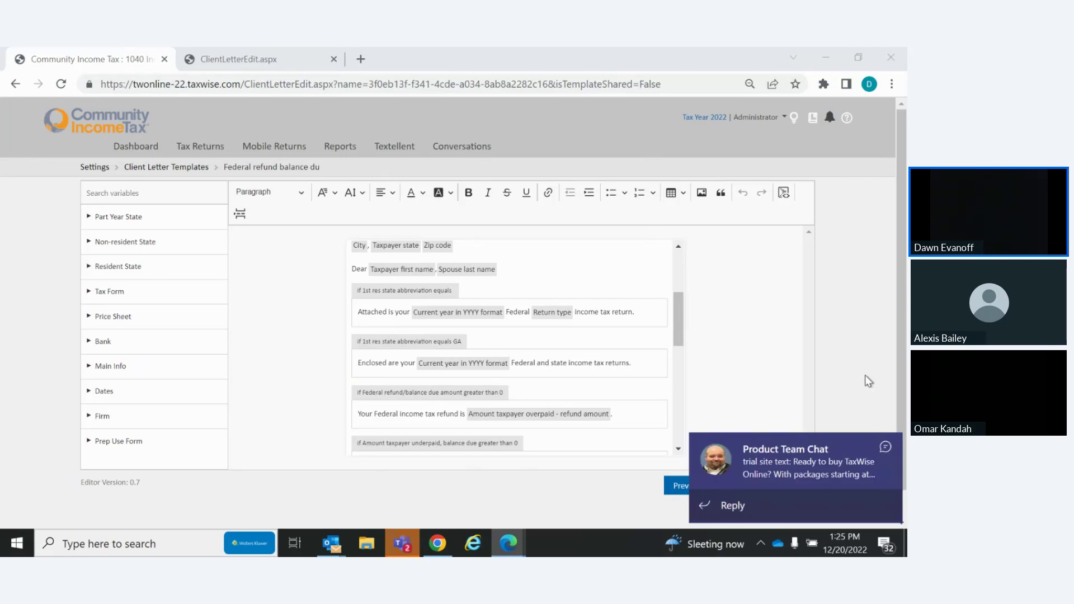
{"action": "left_click", "coordinate": [885, 447]}
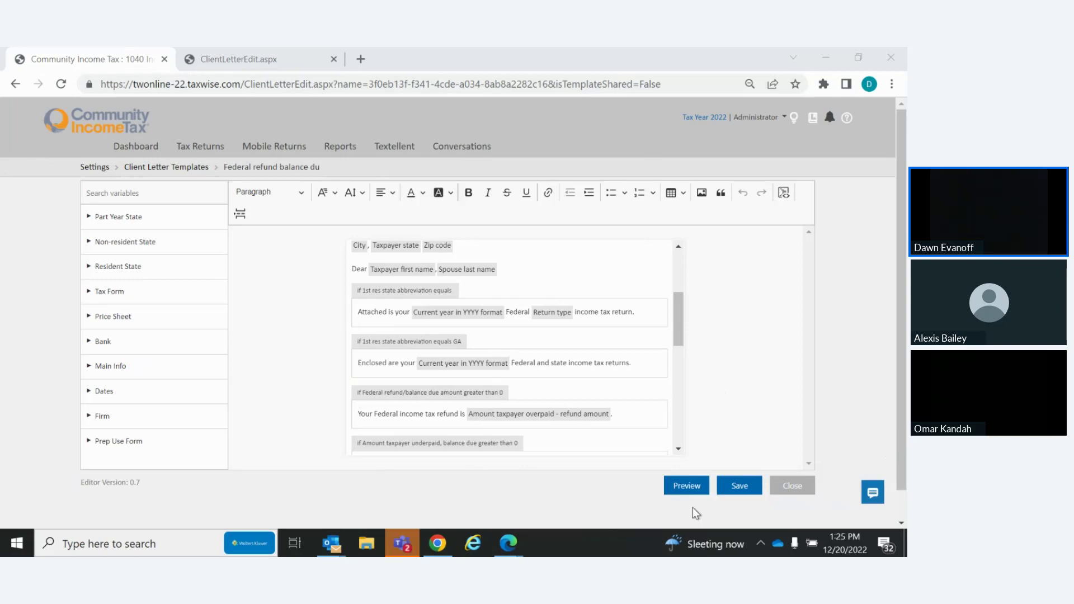
{"action": "left_click", "coordinate": [800, 487]}
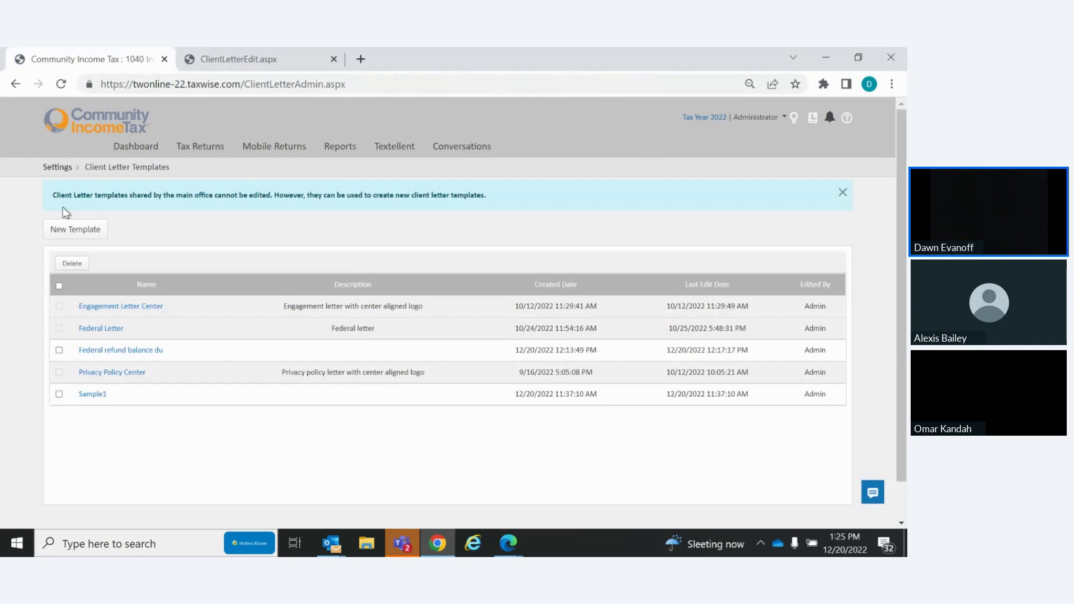
Create a new blank template from scratch named 'Cover Sheet'
{"action": "left_click", "coordinate": [72, 230]}
{"action": "type", "text": "Cover Sheet"}
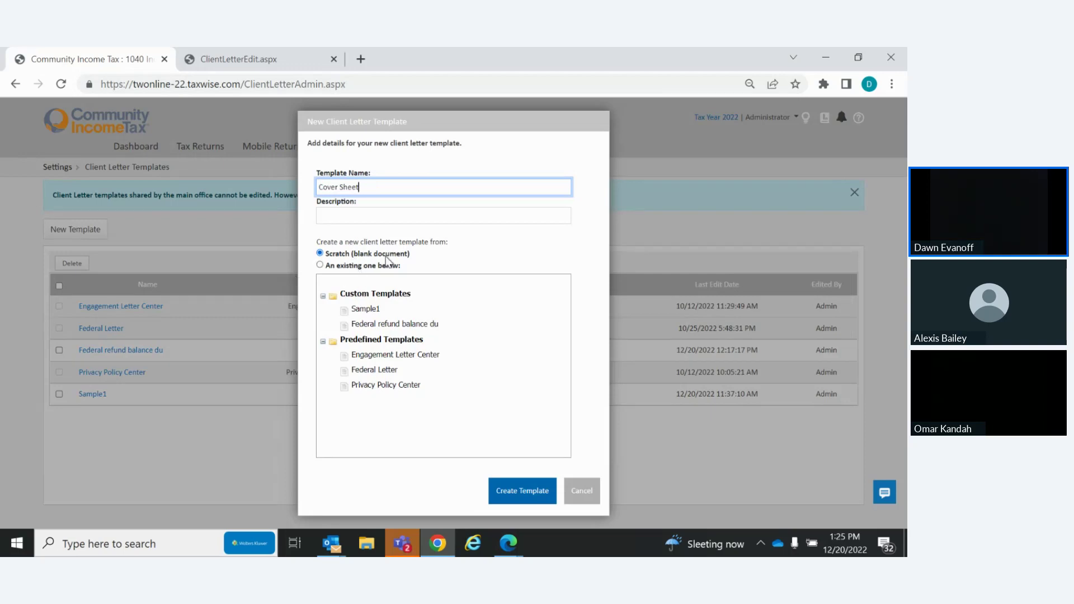
{"action": "left_click", "coordinate": [526, 496]}
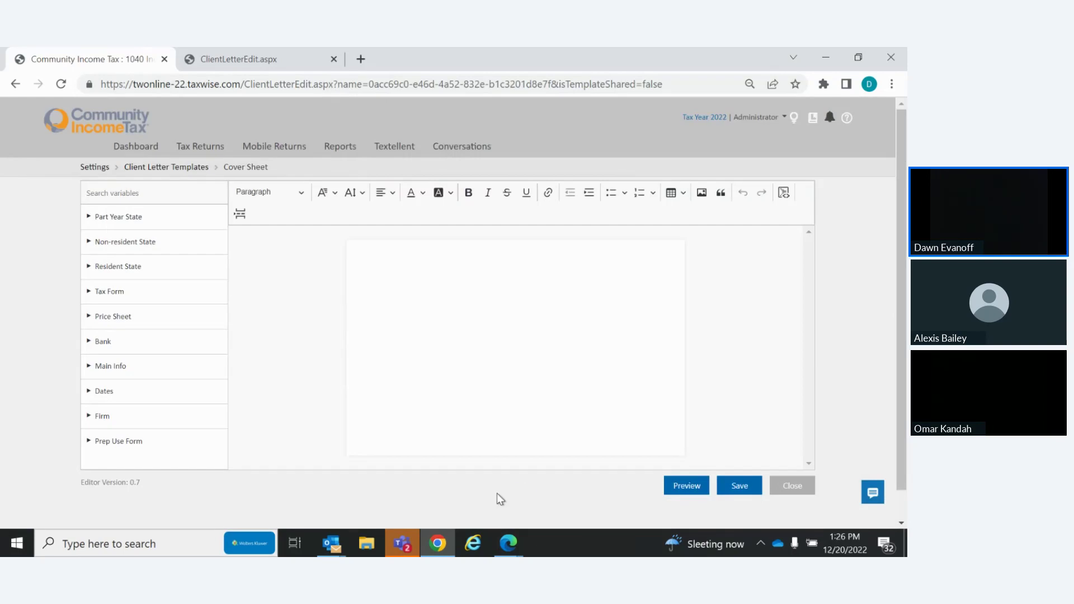
Place the Taxpayer first name and Taxpayer last name variables from Main Info side by side on the letter's first line
{"action": "left_click", "coordinate": [119, 368]}
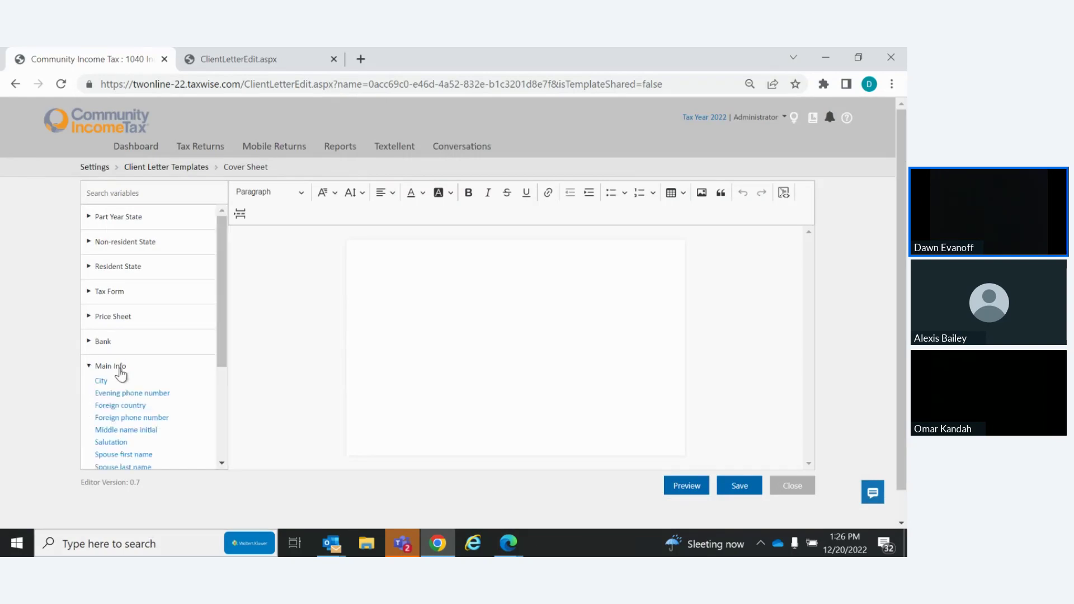
{"action": "left_click_drag", "start_coordinate": [223, 304], "coordinate": [227, 384]}
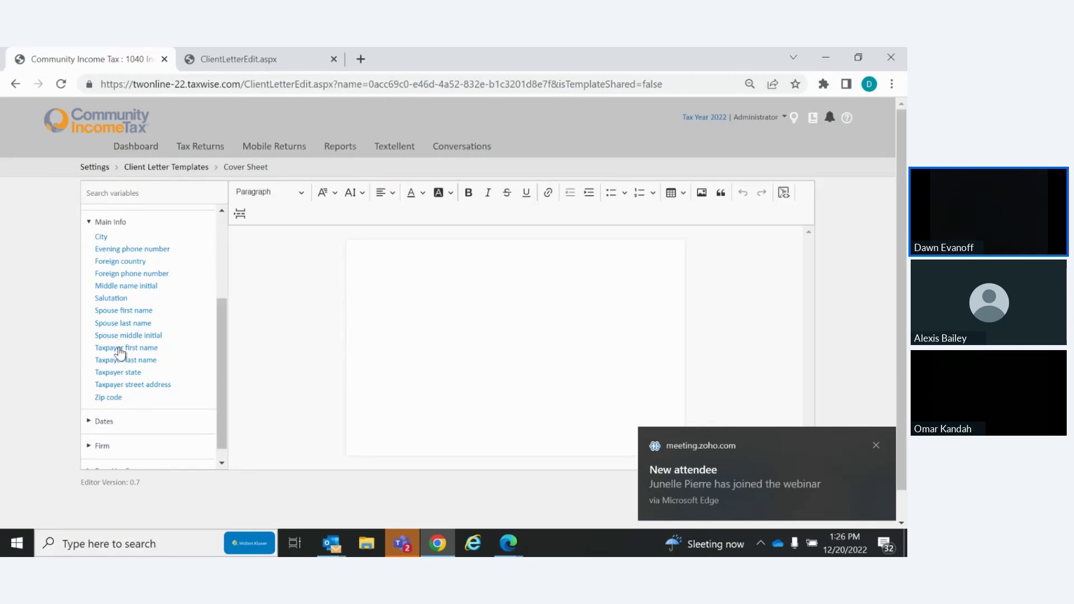
{"action": "left_click_drag", "start_coordinate": [120, 351], "coordinate": [422, 346]}
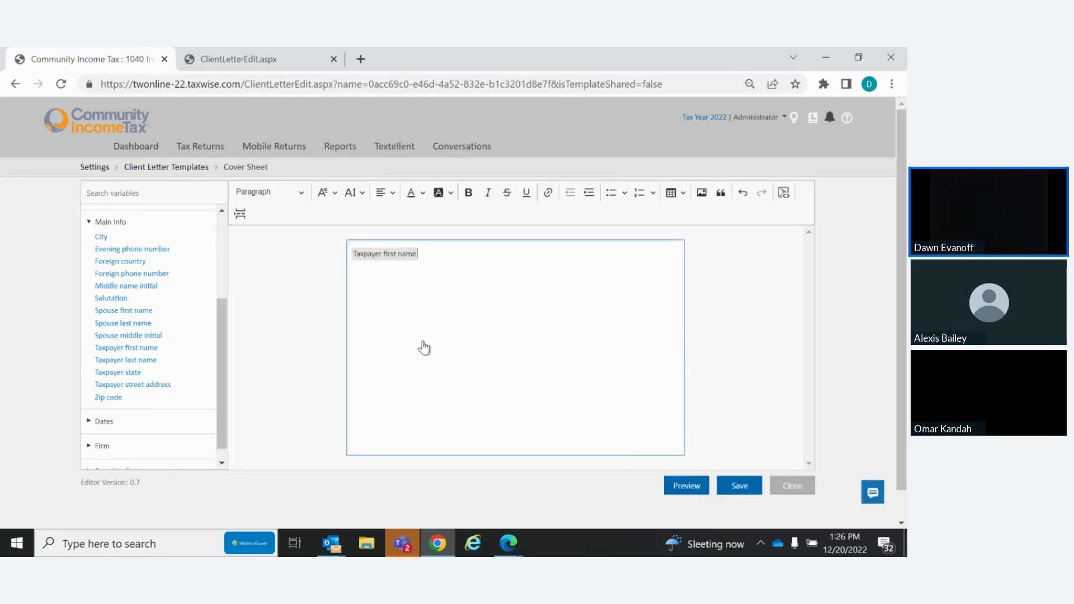
{"action": "left_click_drag", "start_coordinate": [118, 361], "coordinate": [359, 274]}
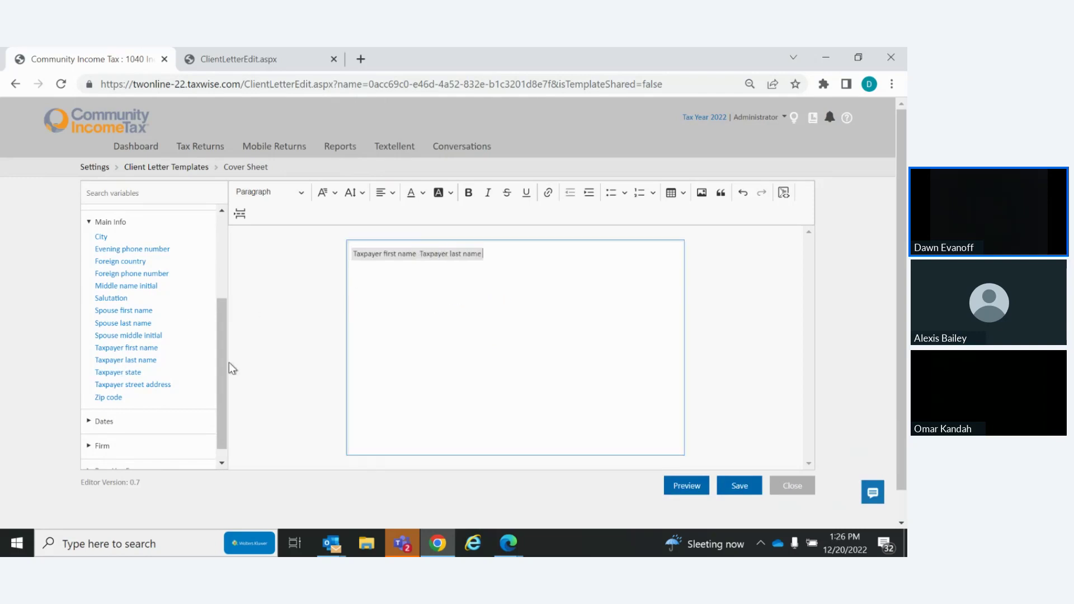
{"action": "left_click_drag", "start_coordinate": [224, 381], "coordinate": [224, 360]}
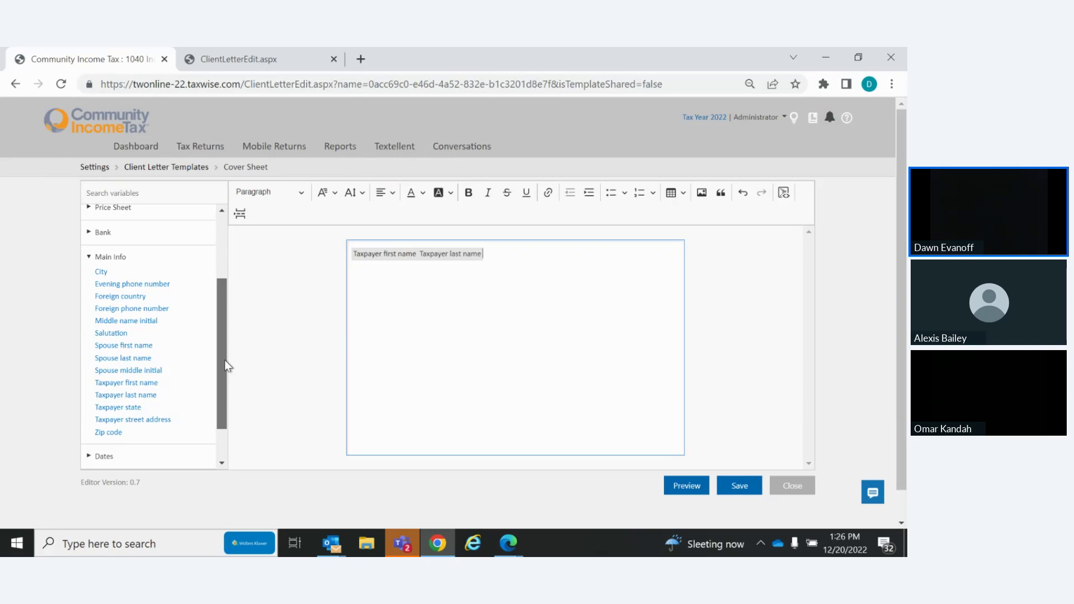
Browse the Resident State, Dates, Firm preparer and Main Info groups, leaving Tax Form expanded down to Return type
{"action": "left_click_drag", "start_coordinate": [224, 361], "coordinate": [220, 276]}
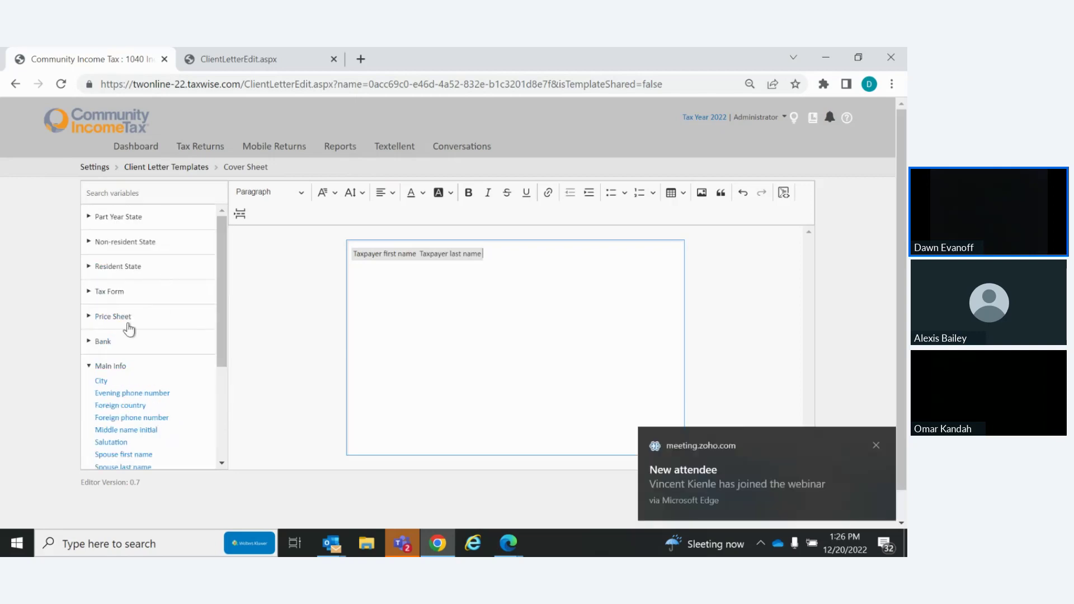
{"action": "left_click", "coordinate": [99, 295]}
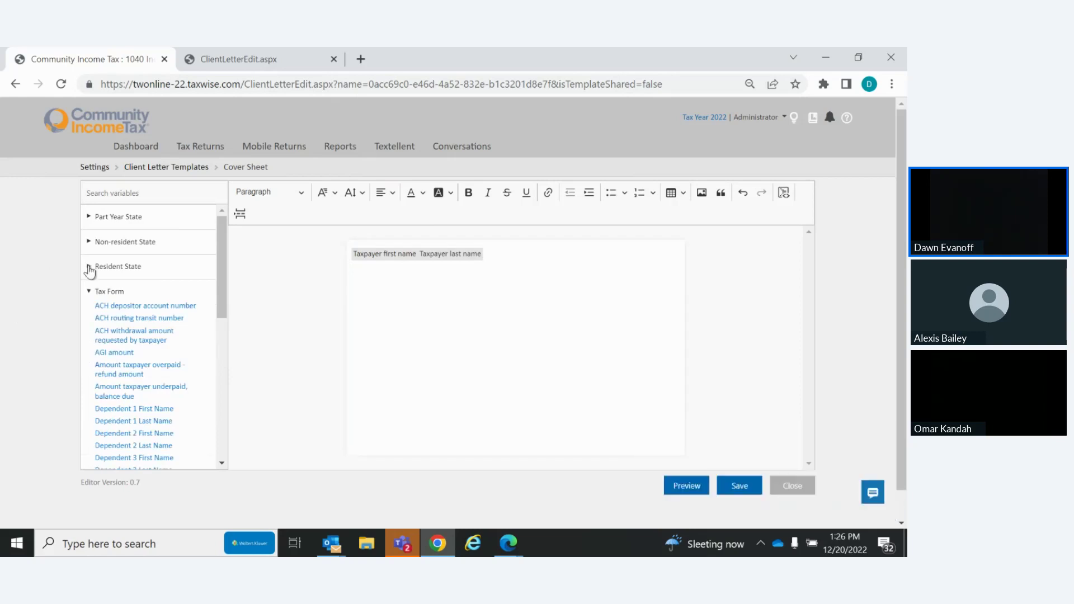
{"action": "left_click", "coordinate": [89, 271]}
{"action": "left_click", "coordinate": [108, 444]}
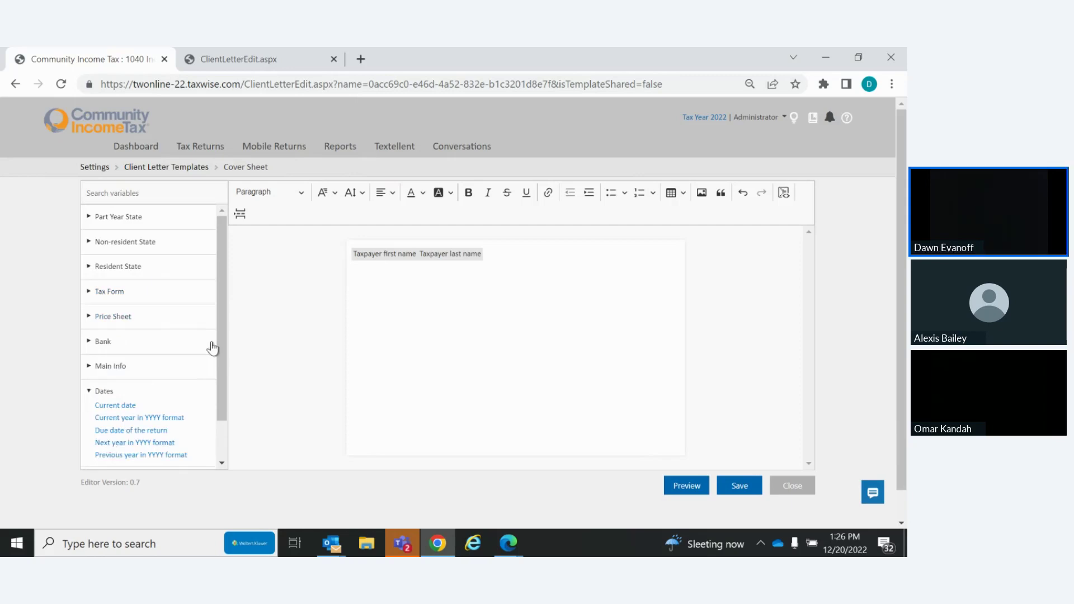
{"action": "left_click_drag", "start_coordinate": [224, 352], "coordinate": [219, 449]}
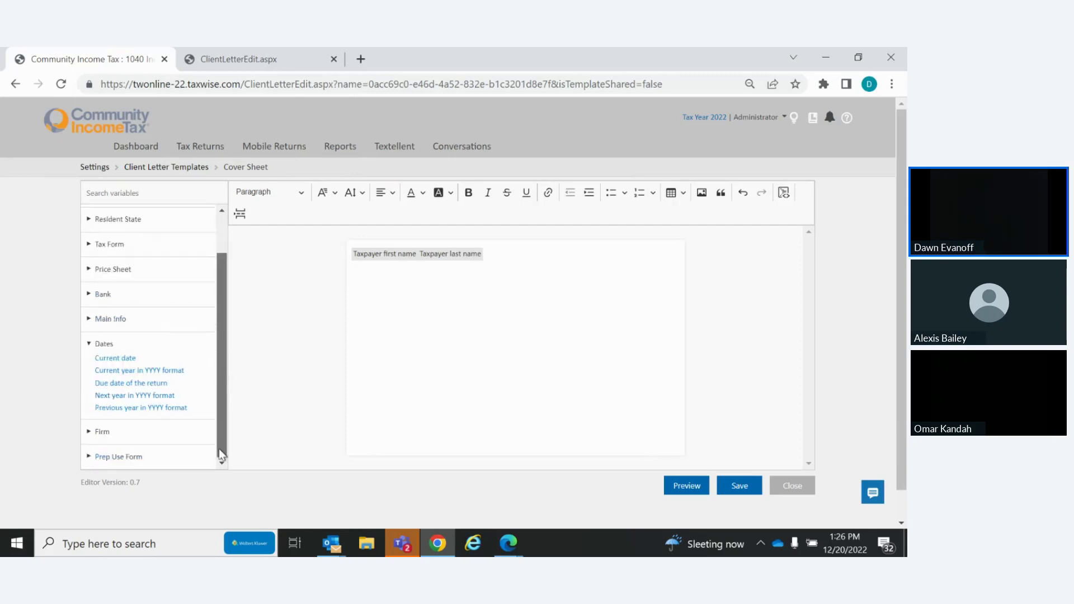
{"action": "left_click", "coordinate": [91, 435]}
{"action": "left_click_drag", "start_coordinate": [222, 335], "coordinate": [220, 397]}
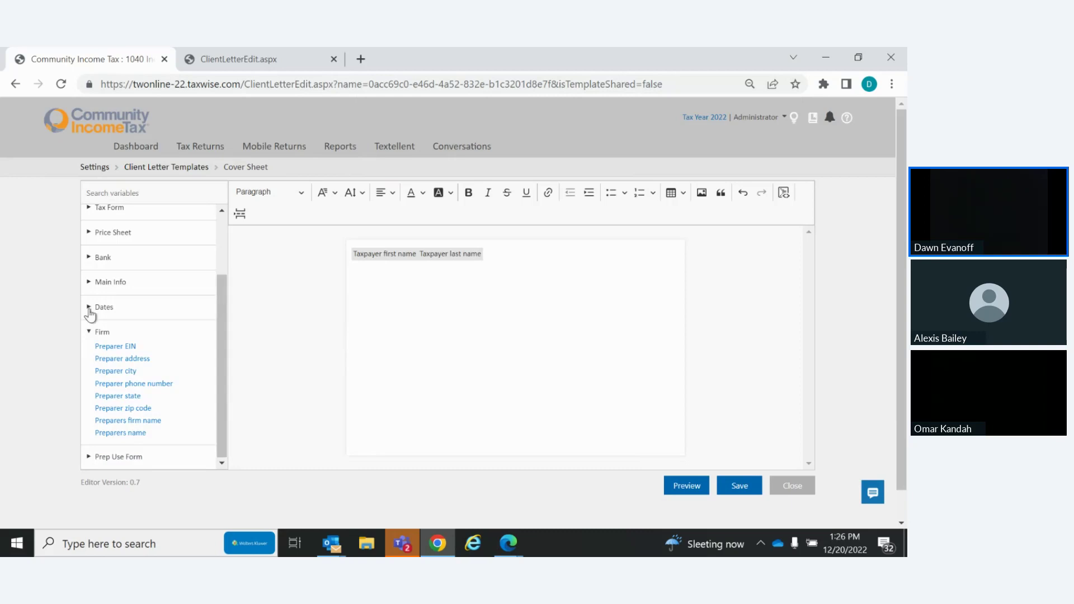
{"action": "left_click", "coordinate": [91, 284]}
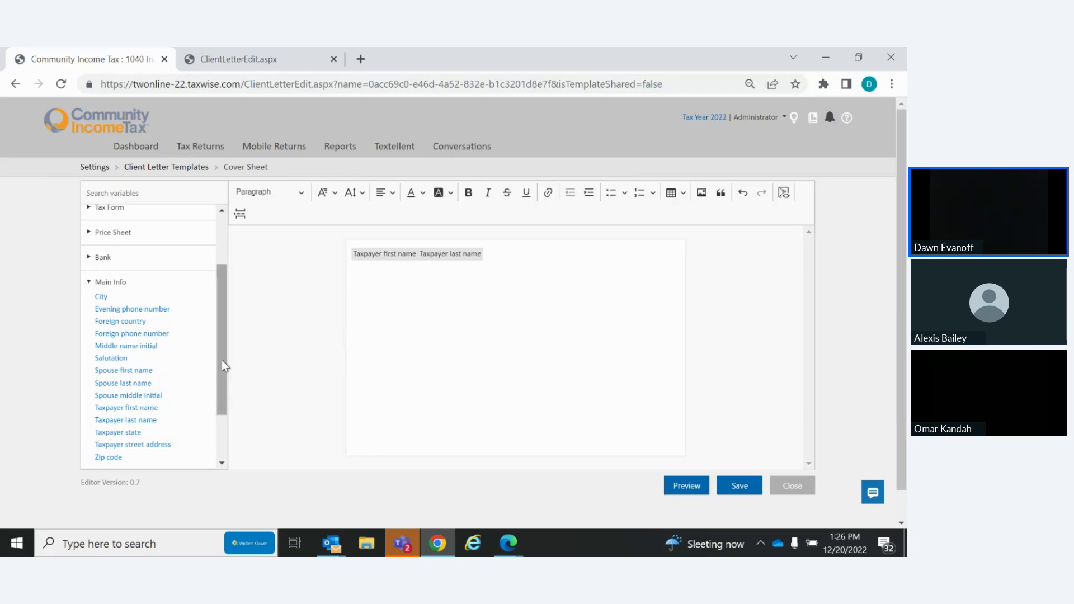
{"action": "left_click_drag", "start_coordinate": [223, 363], "coordinate": [220, 277]}
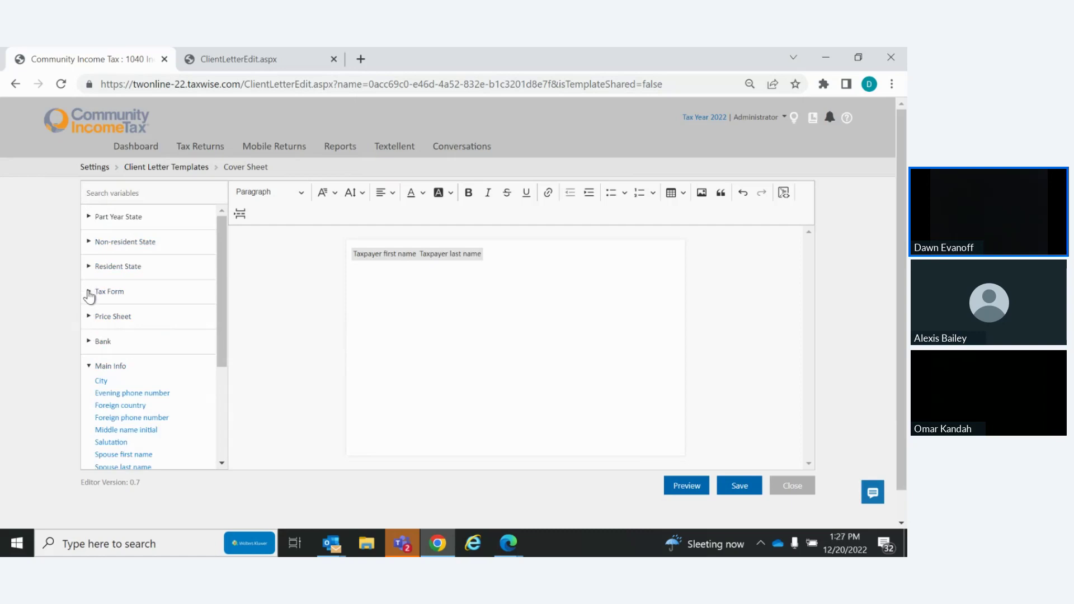
{"action": "left_click", "coordinate": [89, 294]}
{"action": "left_click_drag", "start_coordinate": [221, 272], "coordinate": [229, 366]}
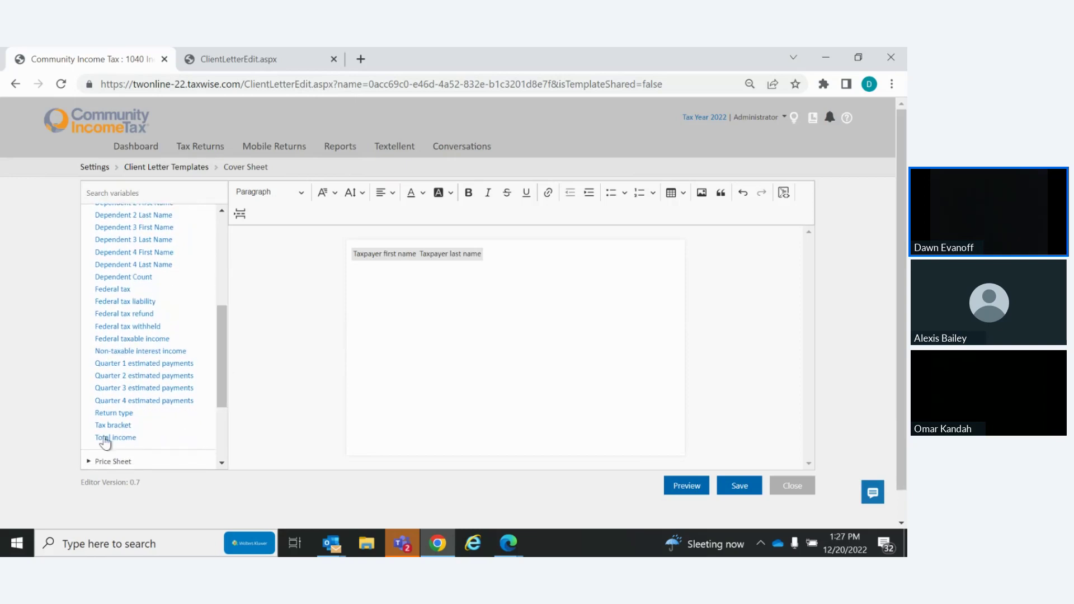
Insert the Return type variable on its own line below the taxpayer first and last name
{"action": "left_click", "coordinate": [114, 413]}
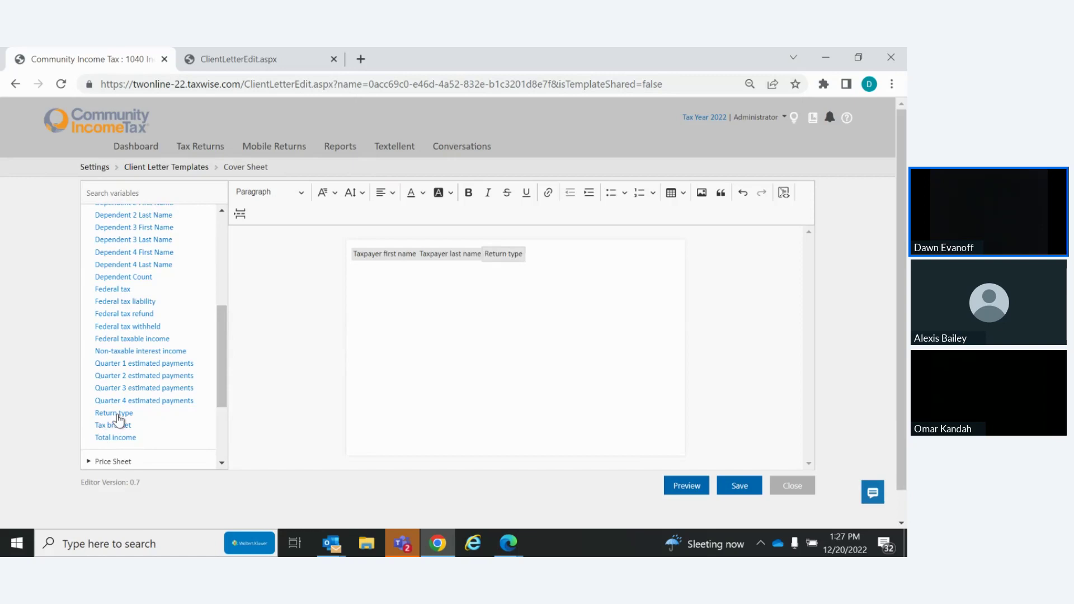
{"action": "left_click", "coordinate": [380, 257]}
{"action": "left_click_drag", "start_coordinate": [381, 258], "coordinate": [512, 426]}
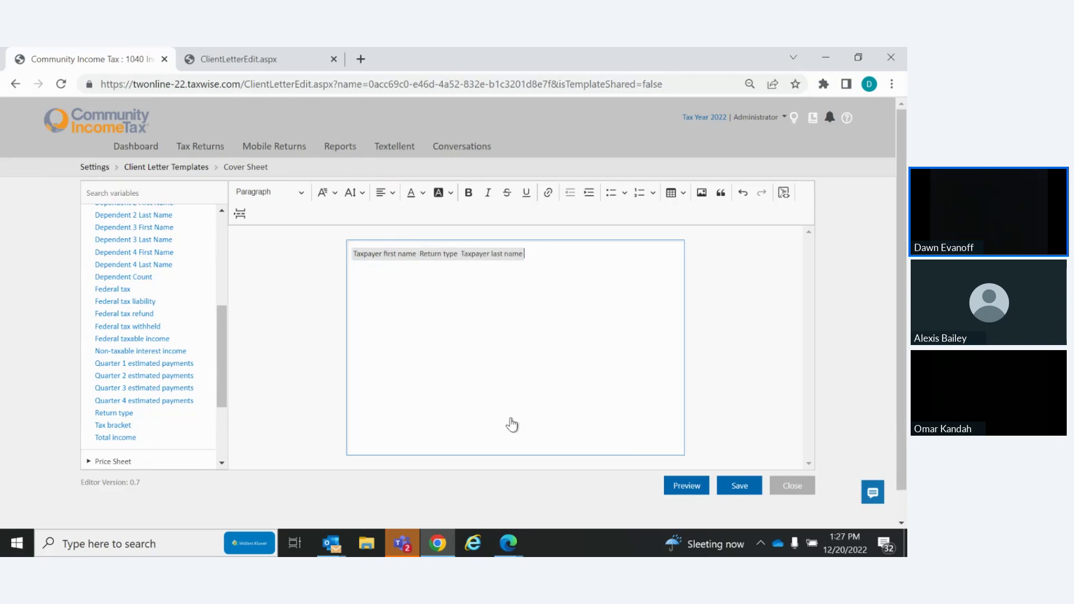
{"action": "left_click", "coordinate": [351, 253]}
{"action": "key", "text": "Return"}
{"action": "key", "text": "Return"}
{"action": "key", "text": "Return"}
{"action": "key", "text": "Return"}
{"action": "key", "text": "Return"}
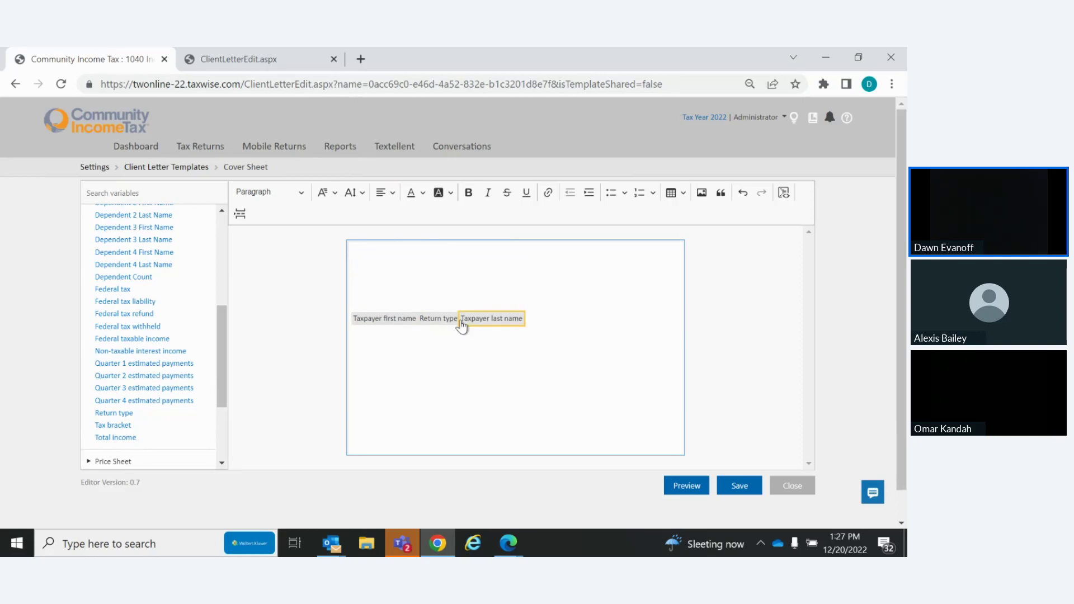
{"action": "left_click_drag", "start_coordinate": [475, 323], "coordinate": [391, 389]}
{"action": "key", "text": "Return"}
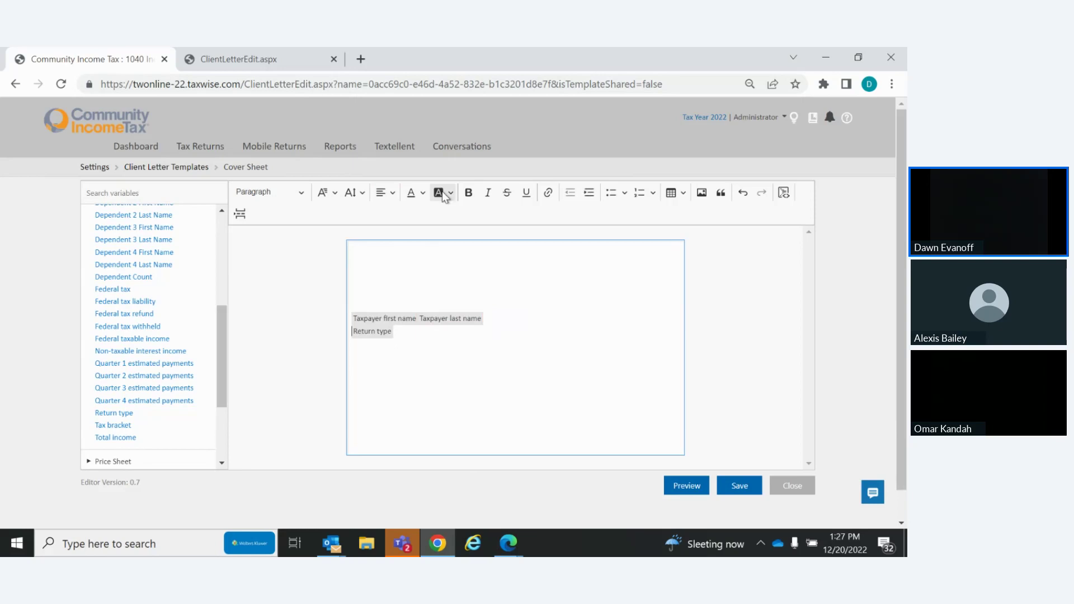
Centre the variable lines, move them lower on the page, and open the image picker
{"action": "left_click", "coordinate": [391, 194]}
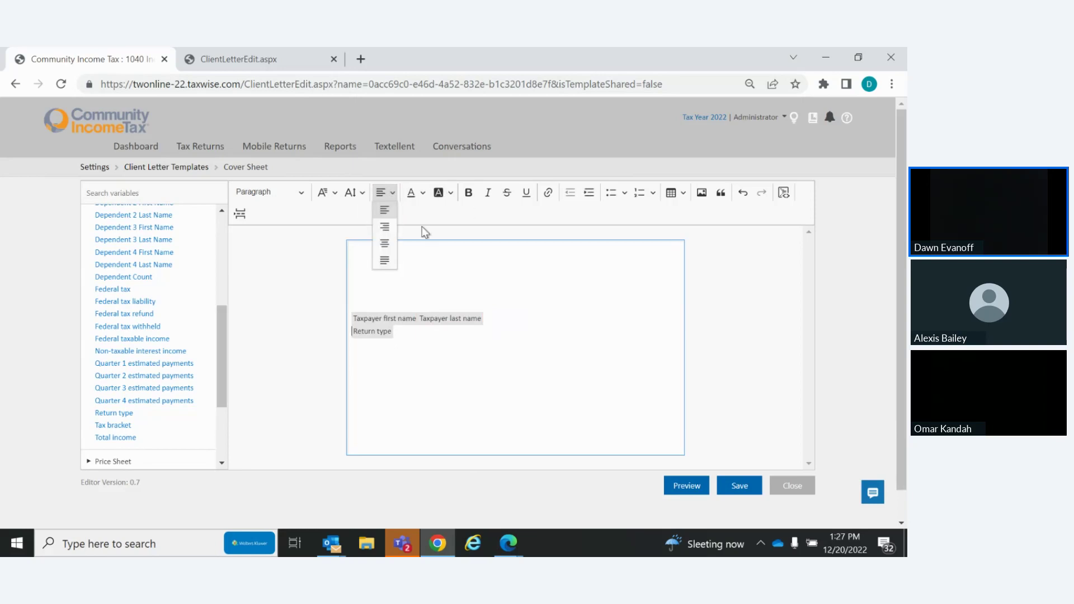
{"action": "left_click", "coordinate": [386, 245]}
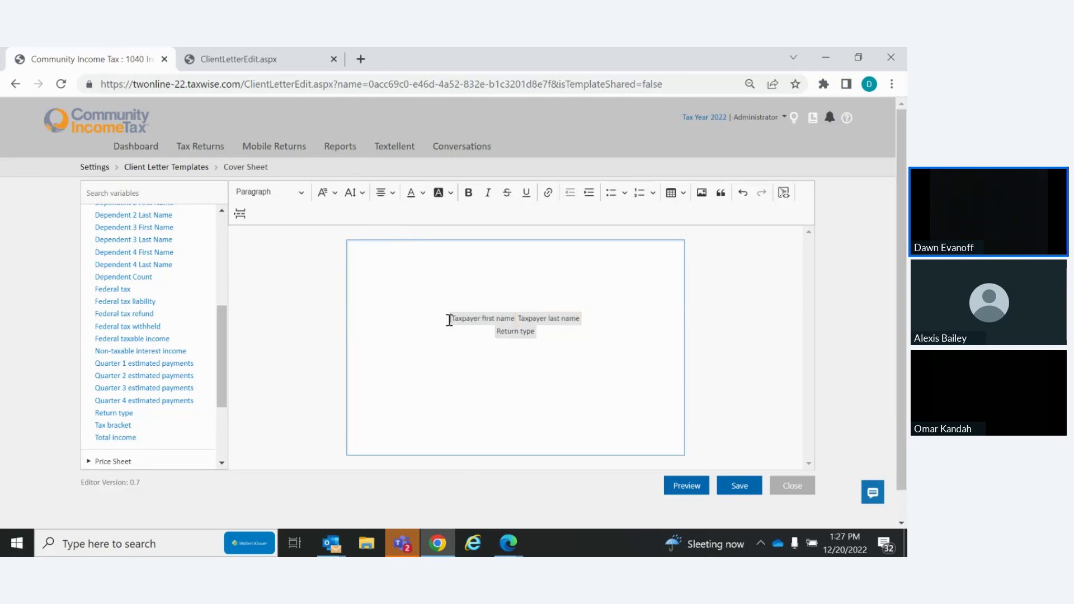
{"action": "key", "text": "Return"}
{"action": "key", "text": "Return"}
{"action": "key", "text": "Return"}
{"action": "key", "text": "Return"}
{"action": "key", "text": "Return"}
{"action": "key", "text": "Return"}
{"action": "key", "text": "Return"}
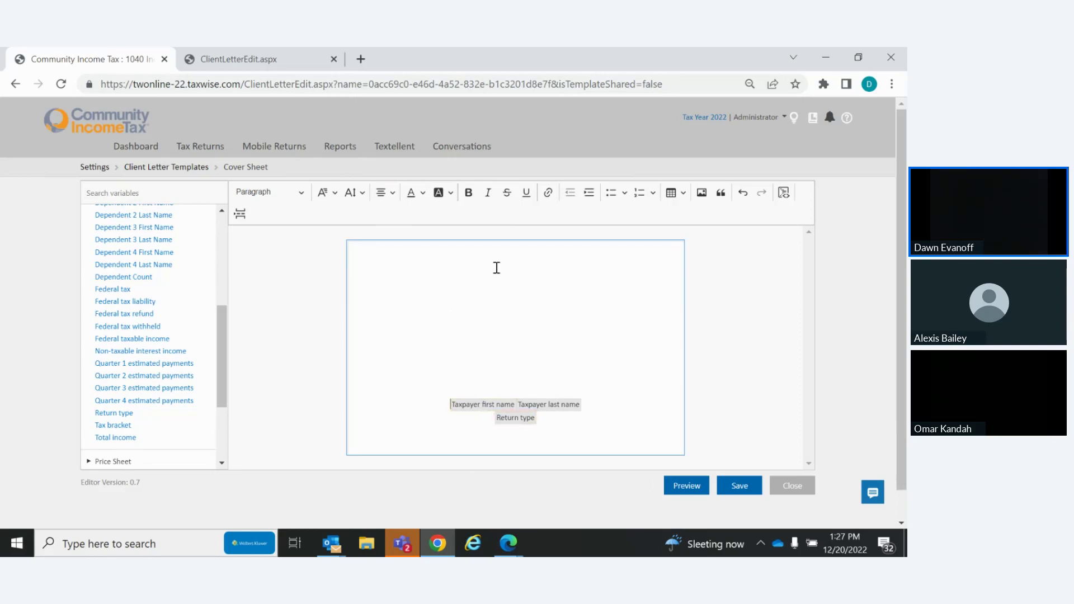
{"action": "left_click_drag", "start_coordinate": [223, 380], "coordinate": [217, 236]}
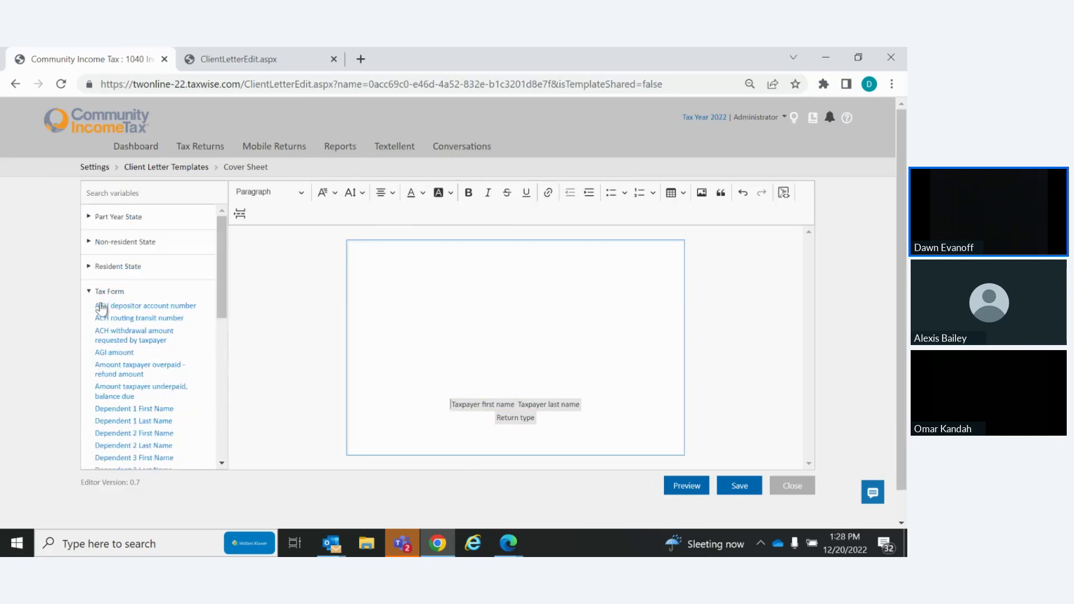
{"action": "left_click", "coordinate": [88, 292]}
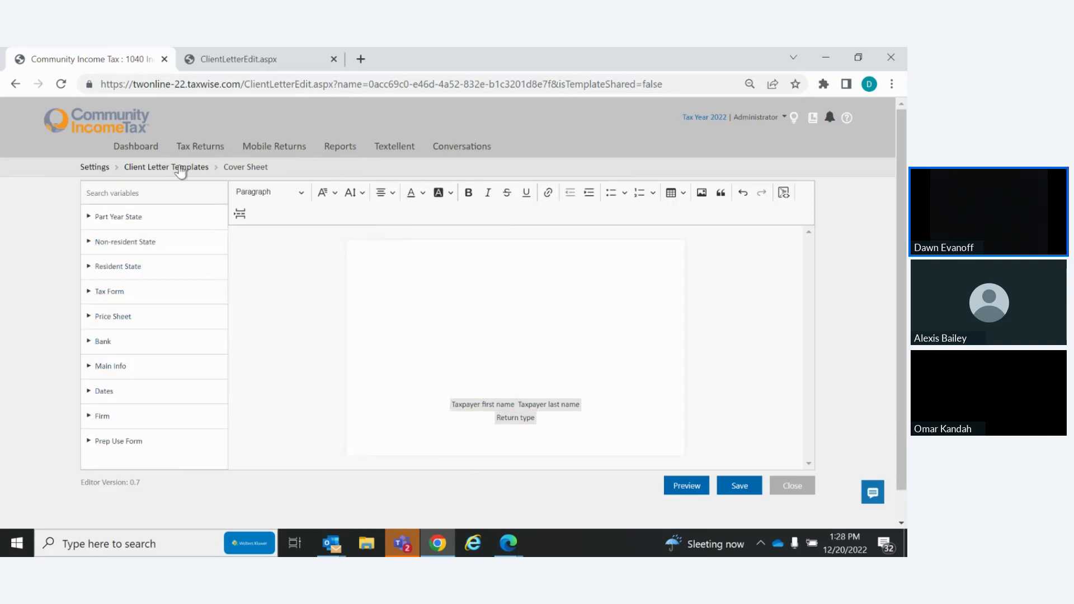
{"action": "left_click", "coordinate": [702, 193]}
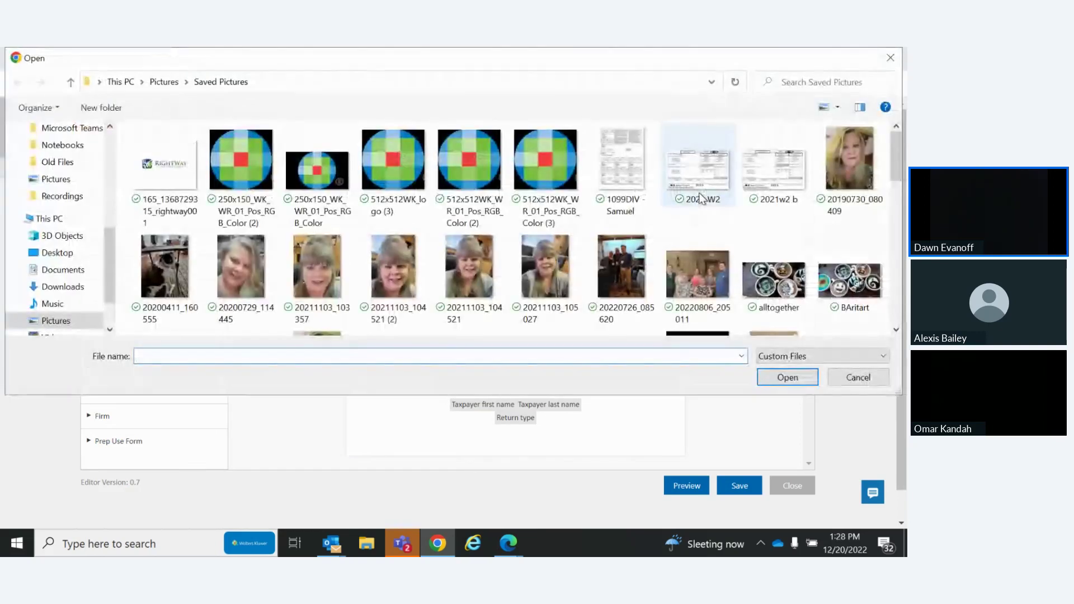
Insert the 250x150_WK_WR_01_Pos_RGB_Color (2) logo and centre it at the top of the page
{"action": "left_click", "coordinate": [228, 160]}
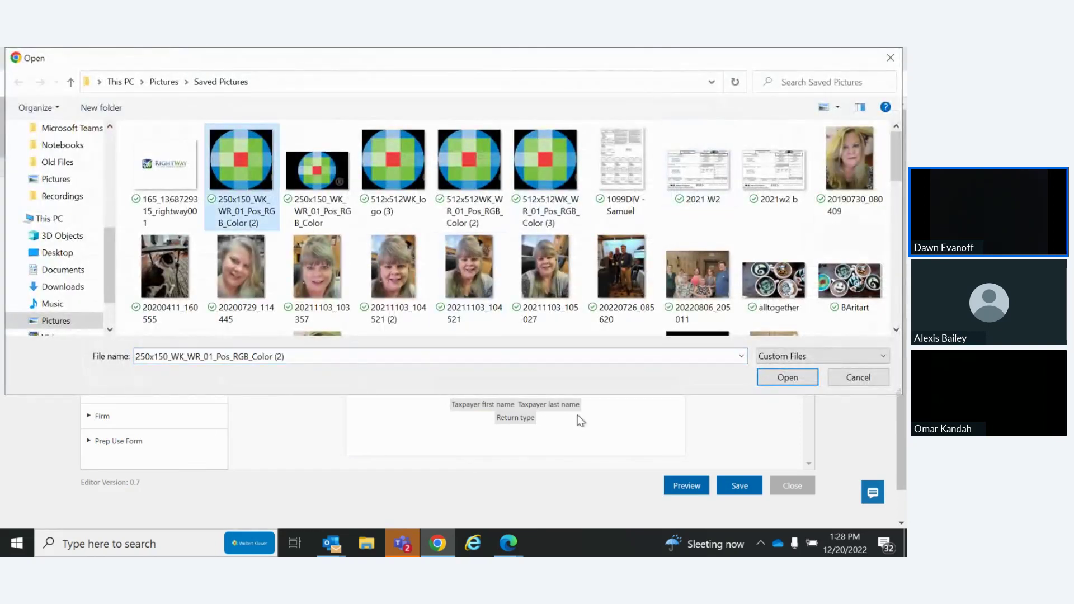
{"action": "left_click", "coordinate": [788, 377]}
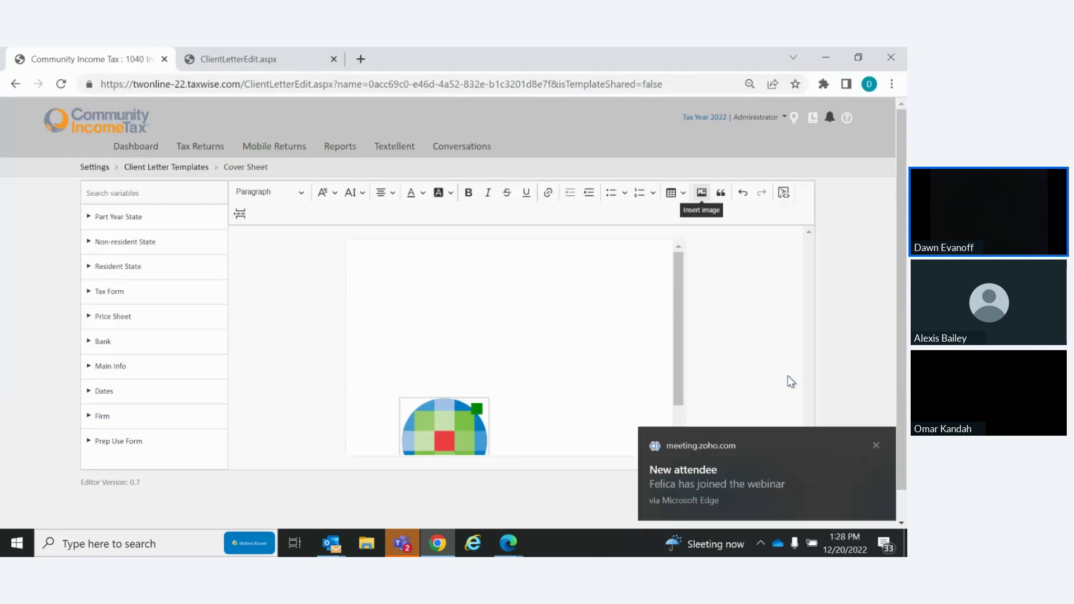
{"action": "left_click", "coordinate": [438, 421]}
{"action": "left_click_drag", "start_coordinate": [438, 420], "coordinate": [496, 280]}
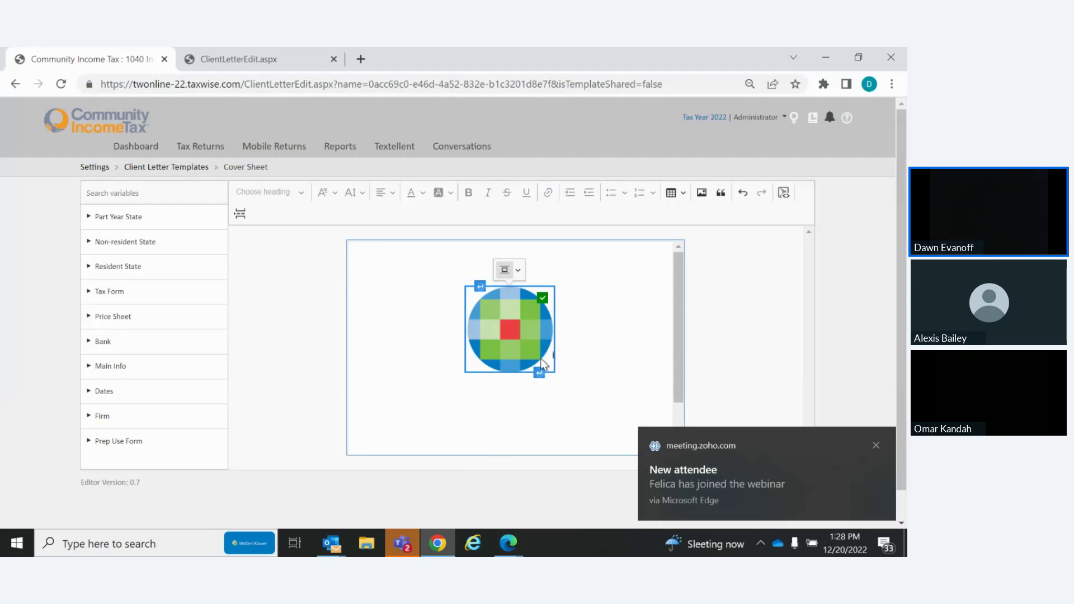
{"action": "left_click", "coordinate": [516, 273]}
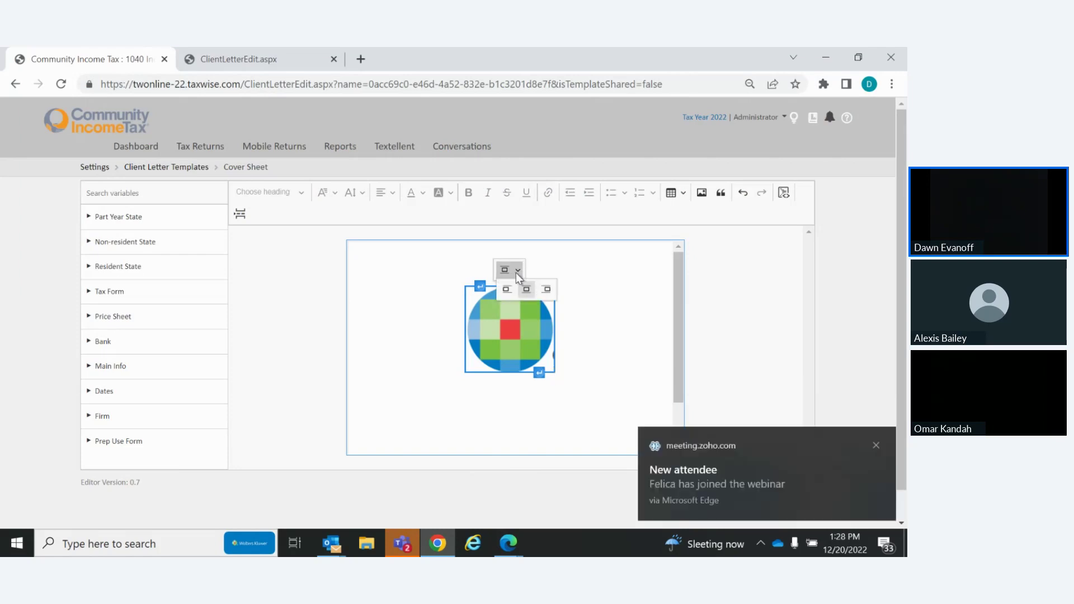
{"action": "left_click", "coordinate": [525, 289]}
{"action": "left_click", "coordinate": [613, 268]}
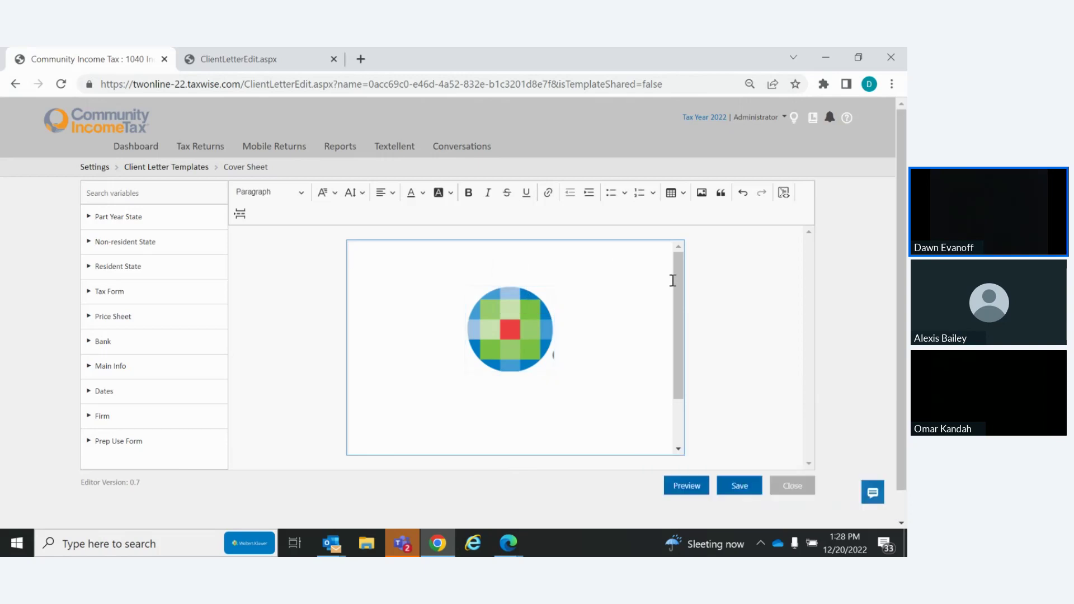
Reposition the logo just above the taxpayer name and Return type variables and check its options
{"action": "left_click_drag", "start_coordinate": [681, 277], "coordinate": [685, 421]}
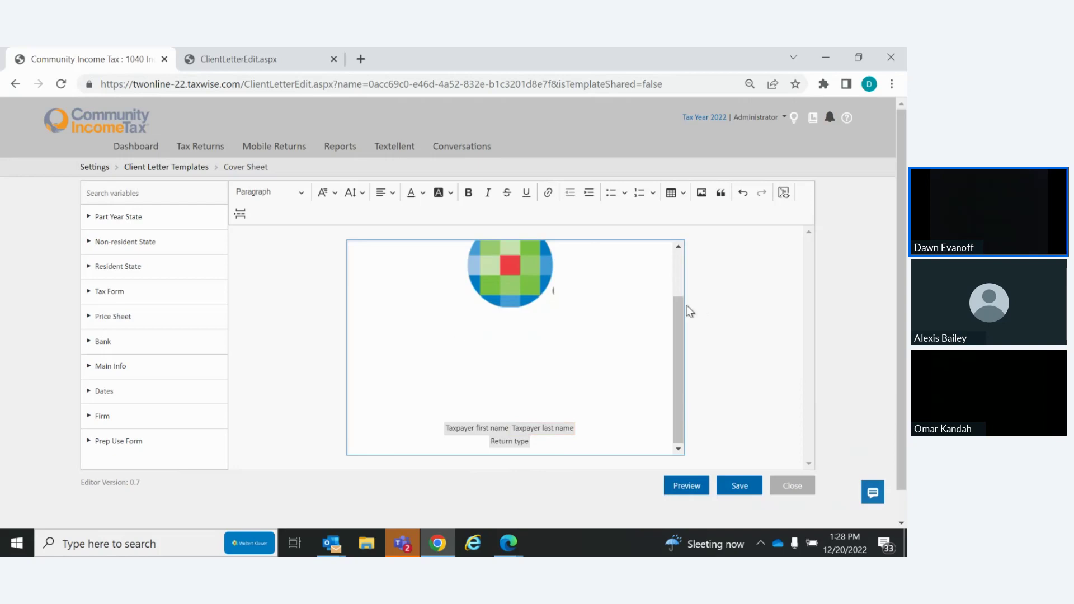
{"action": "mouse_move", "coordinate": [677, 351]}
{"action": "left_mouse_down"}
{"action": "mouse_move", "coordinate": [677, 277]}
{"action": "mouse_move", "coordinate": [676, 372]}
{"action": "left_mouse_up"}
{"action": "left_click", "coordinate": [505, 261]}
{"action": "left_click_drag", "start_coordinate": [505, 261], "coordinate": [622, 413]}
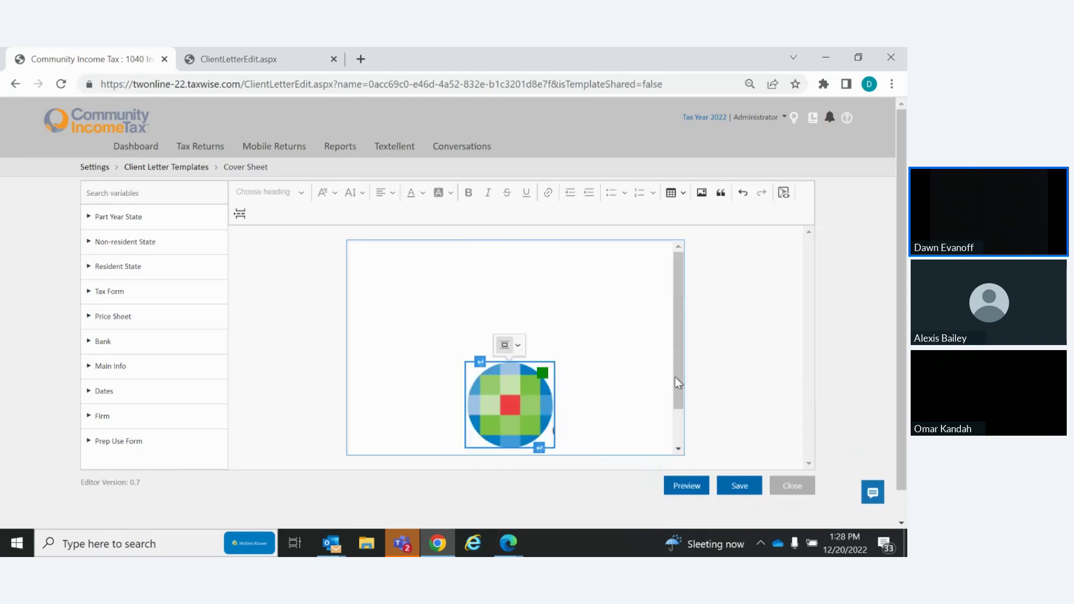
{"action": "key", "text": "ctrl+a"}
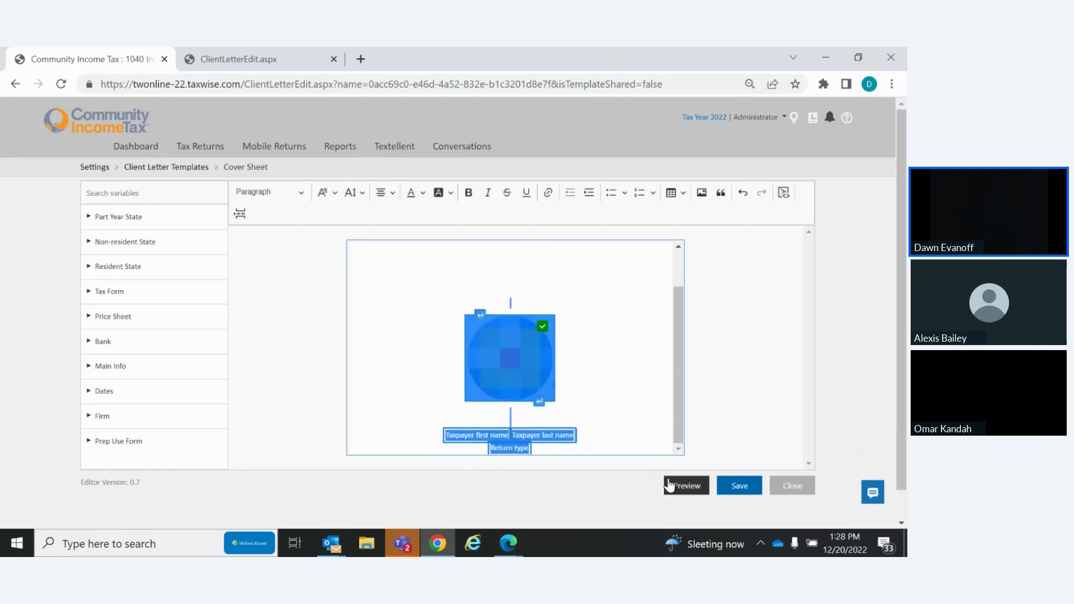
{"action": "left_click", "coordinate": [570, 283]}
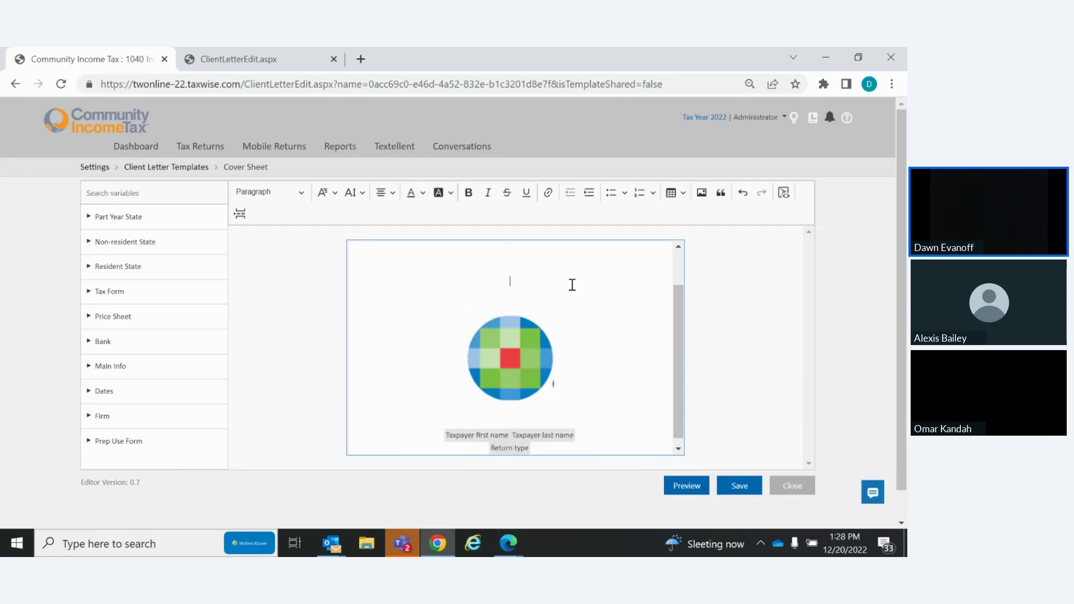
{"action": "left_click", "coordinate": [520, 335]}
{"action": "right_click", "coordinate": [521, 338]}
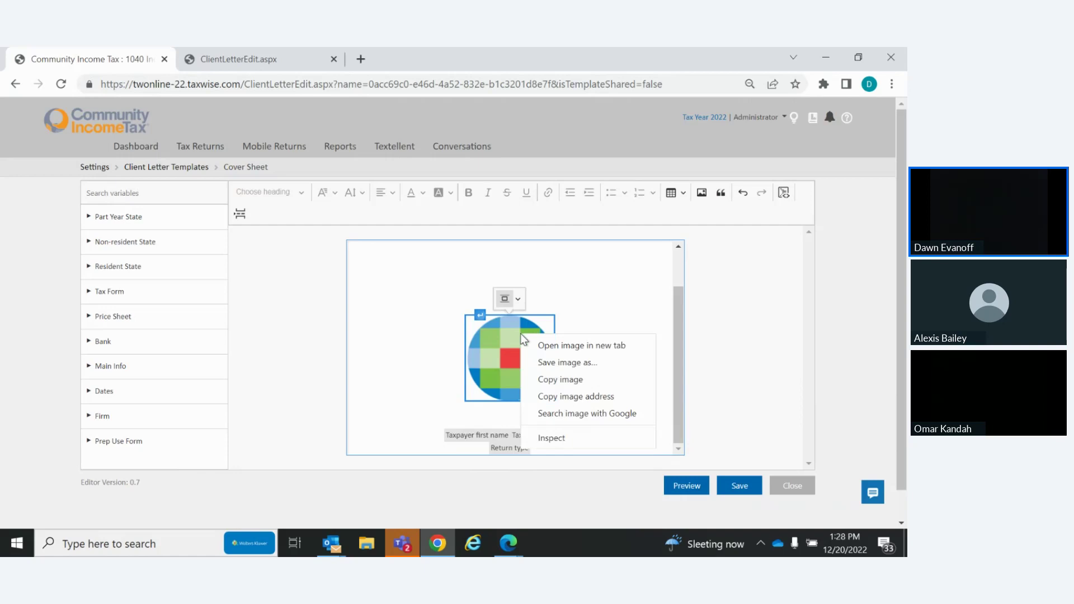
{"action": "left_click", "coordinate": [634, 275]}
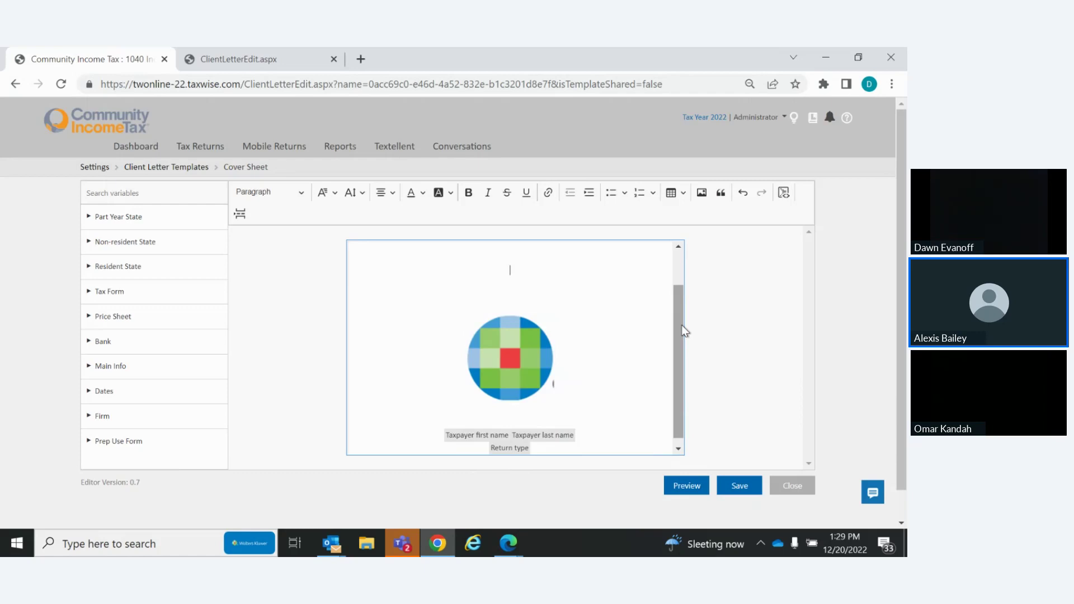
Close Cover Sheet without saving, then open, review and close the Federal Letter template
{"action": "left_click", "coordinate": [795, 487]}
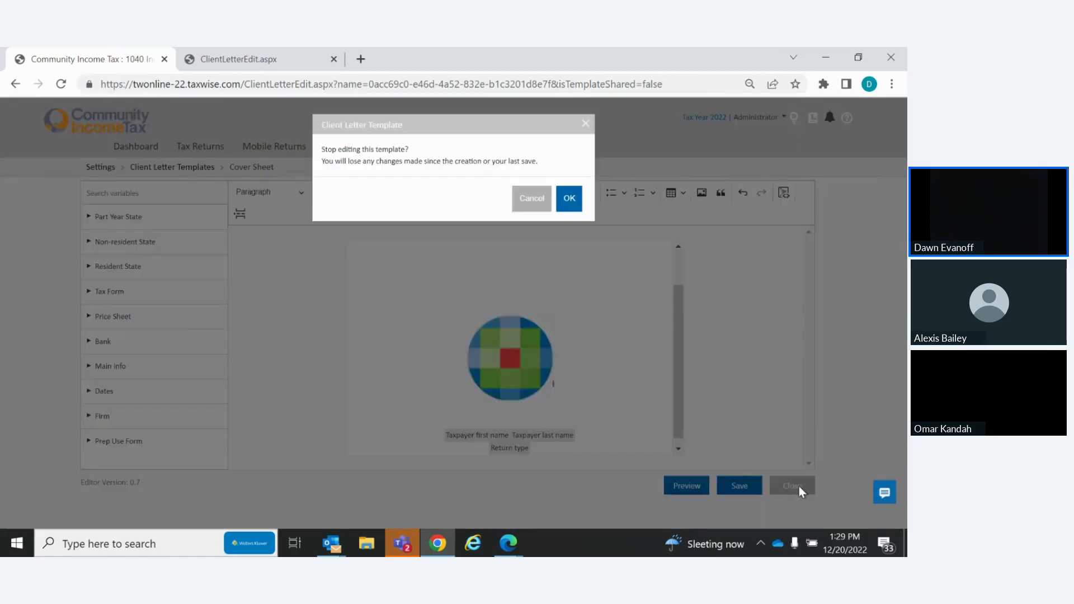
{"action": "left_click", "coordinate": [567, 198]}
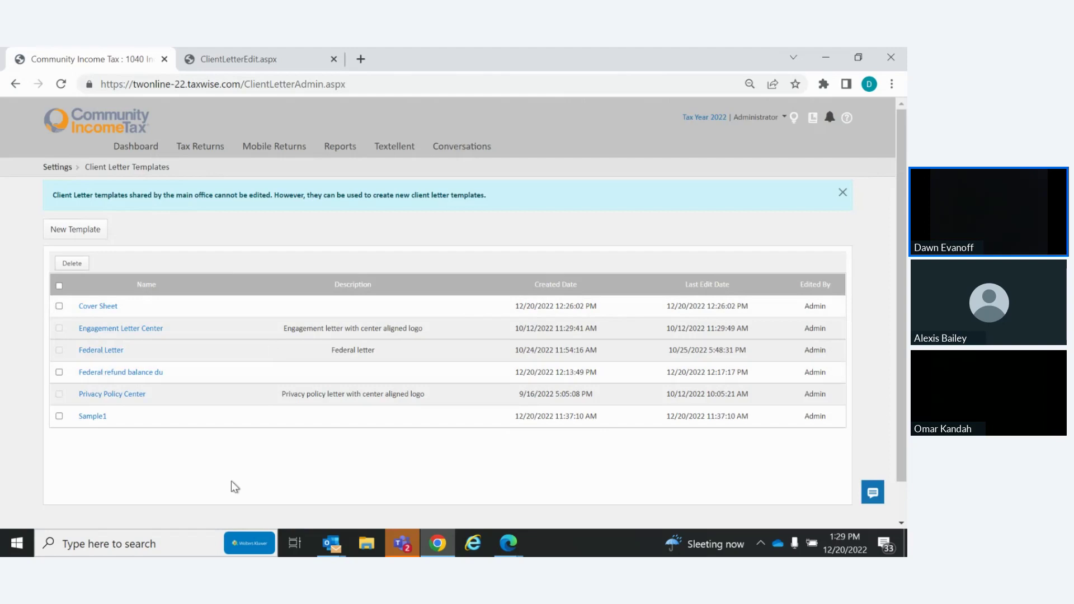
{"action": "left_click", "coordinate": [98, 351]}
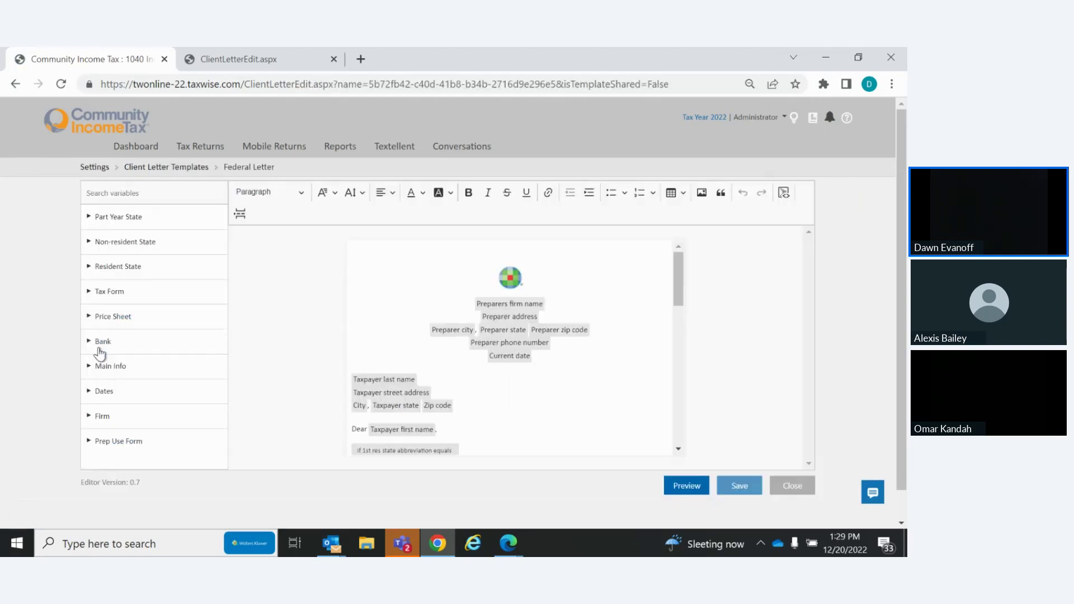
{"action": "left_click_drag", "start_coordinate": [679, 272], "coordinate": [697, 364]}
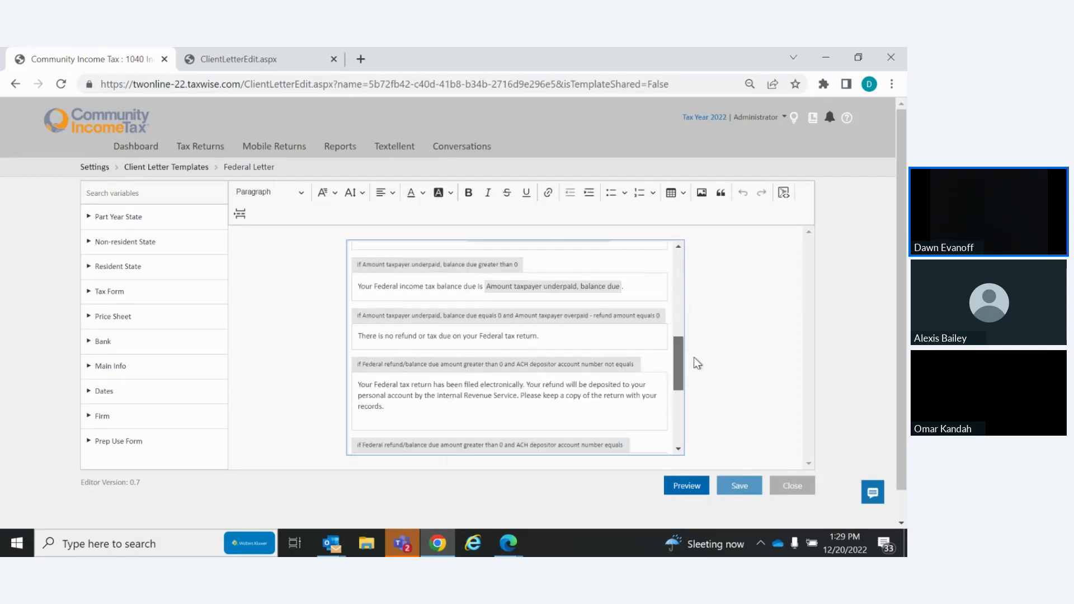
{"action": "left_click_drag", "start_coordinate": [694, 358], "coordinate": [694, 429]}
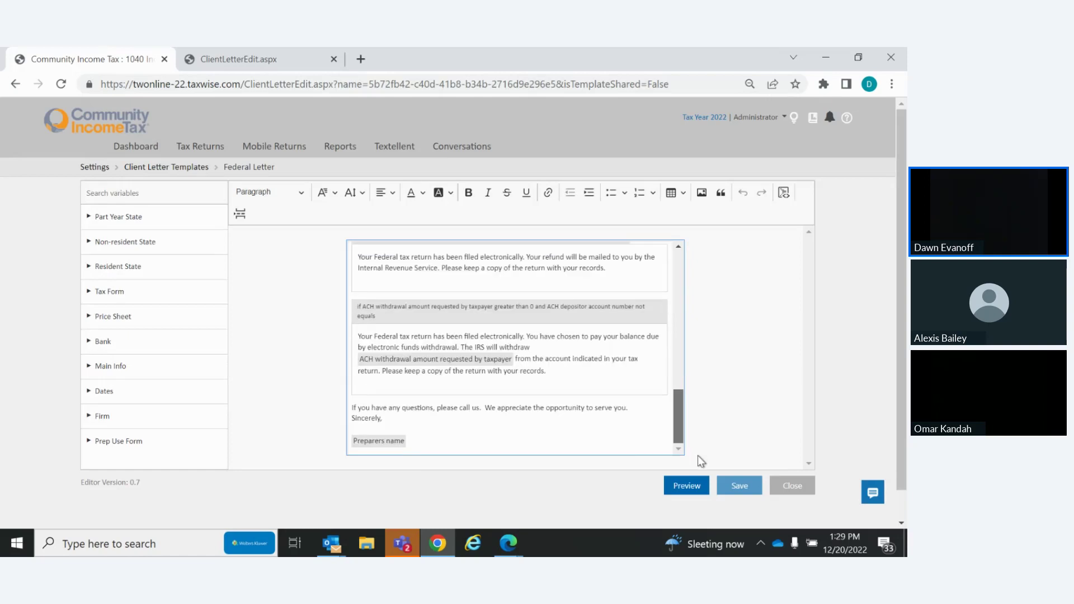
{"action": "left_click_drag", "start_coordinate": [698, 456], "coordinate": [703, 430]}
{"action": "left_click", "coordinate": [793, 488]}
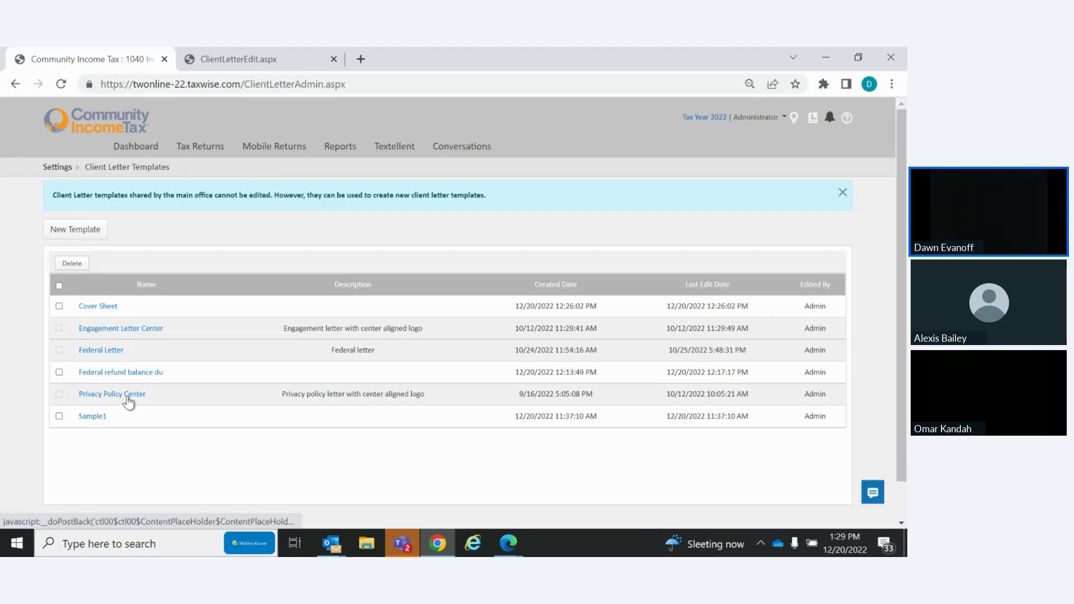
Open the Federal refund balance du template and add two blank lines before Sincerely
{"action": "left_click", "coordinate": [122, 380]}
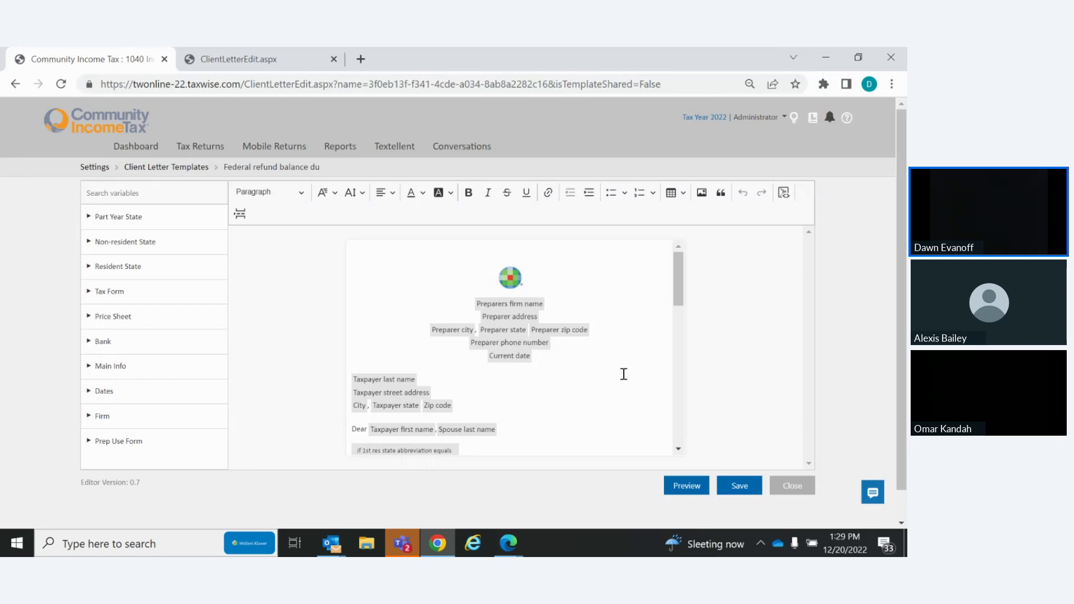
{"action": "left_click_drag", "start_coordinate": [677, 279], "coordinate": [680, 432]}
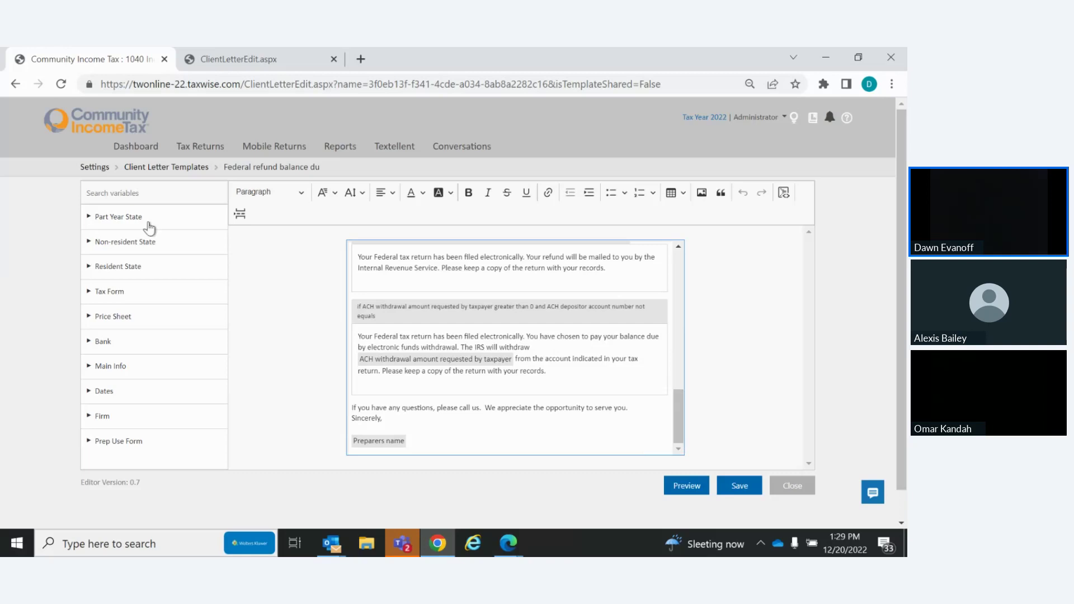
{"action": "left_click", "coordinate": [121, 268]}
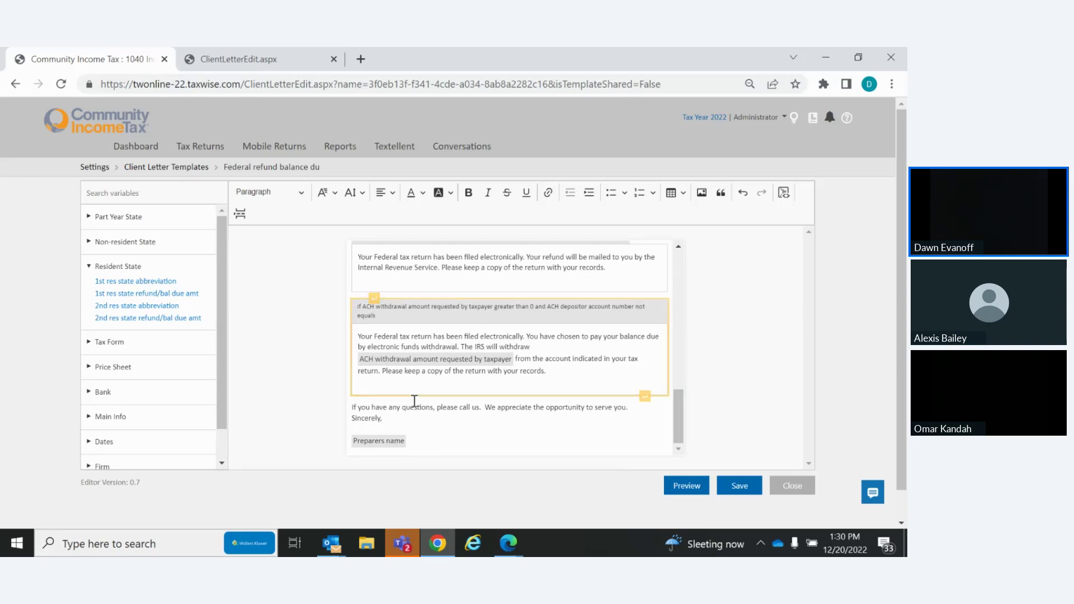
{"action": "left_click", "coordinate": [671, 398]}
{"action": "key", "text": "Return"}
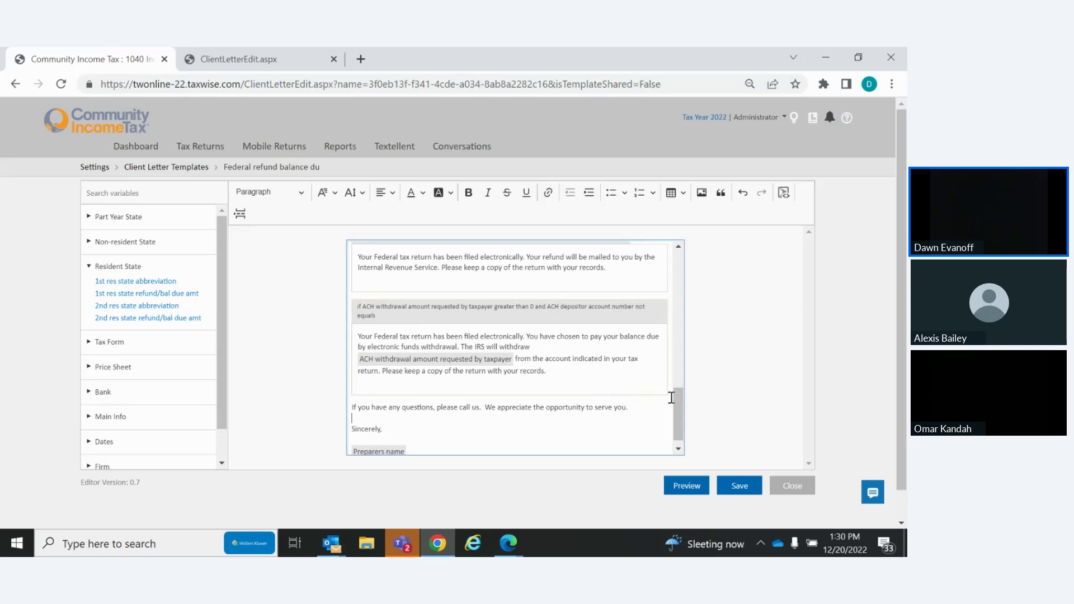
{"action": "key", "text": "Return"}
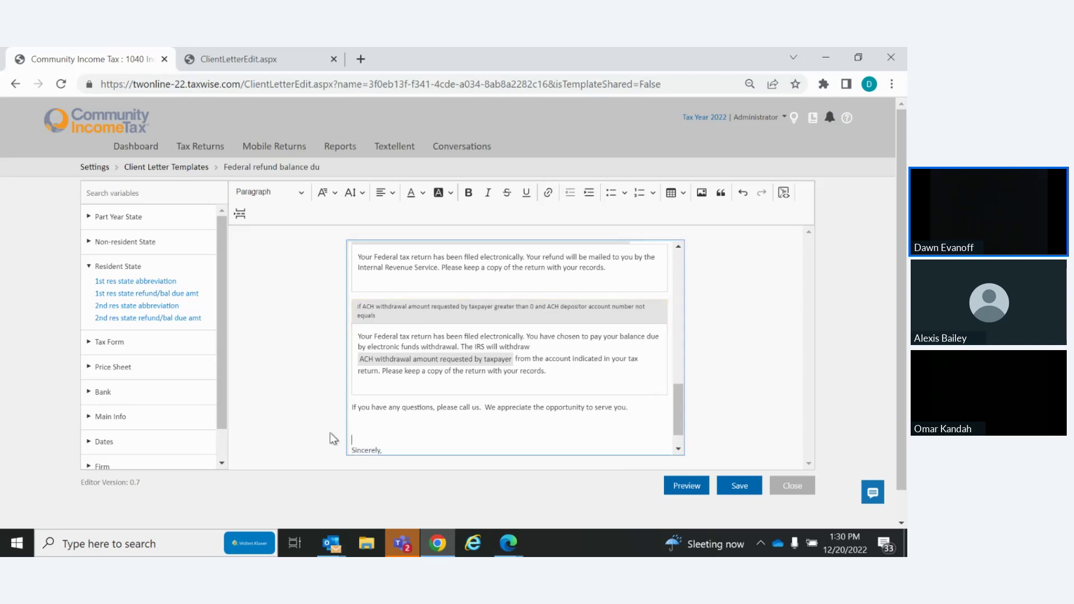
{"action": "right_click", "coordinate": [356, 428]}
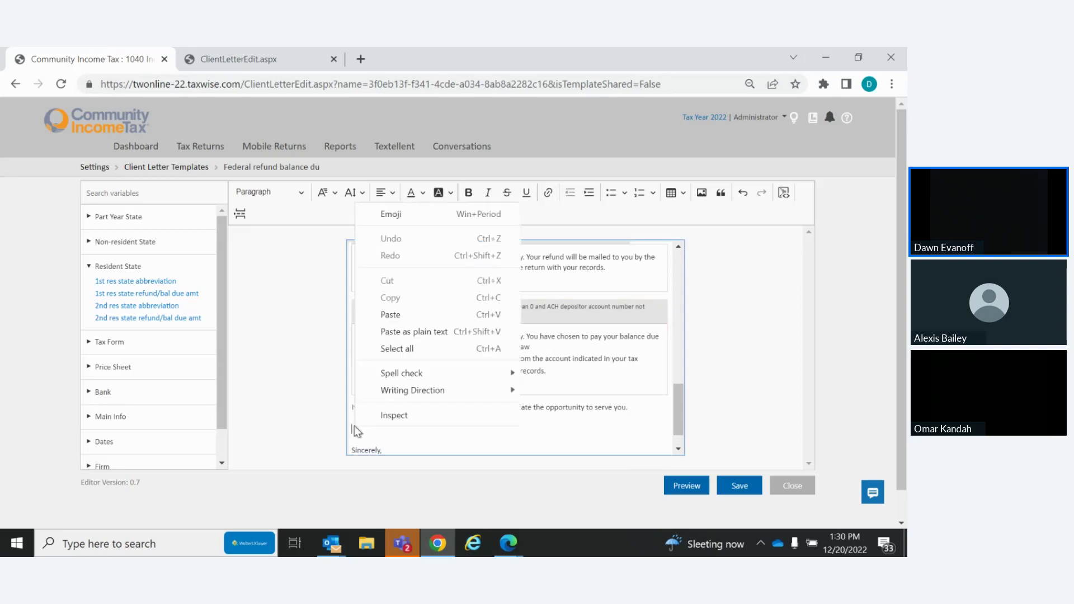
{"action": "left_click", "coordinate": [354, 425]}
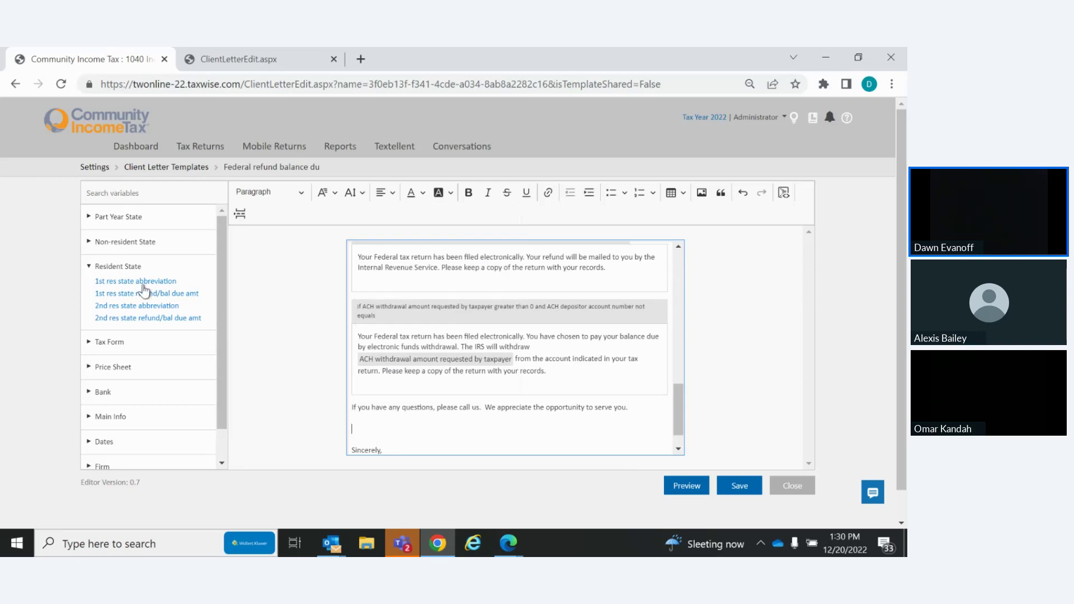
Insert the 1st res state abbreviation variable on the new line, preceded by 'Your'
{"action": "left_click_drag", "start_coordinate": [144, 289], "coordinate": [363, 436]}
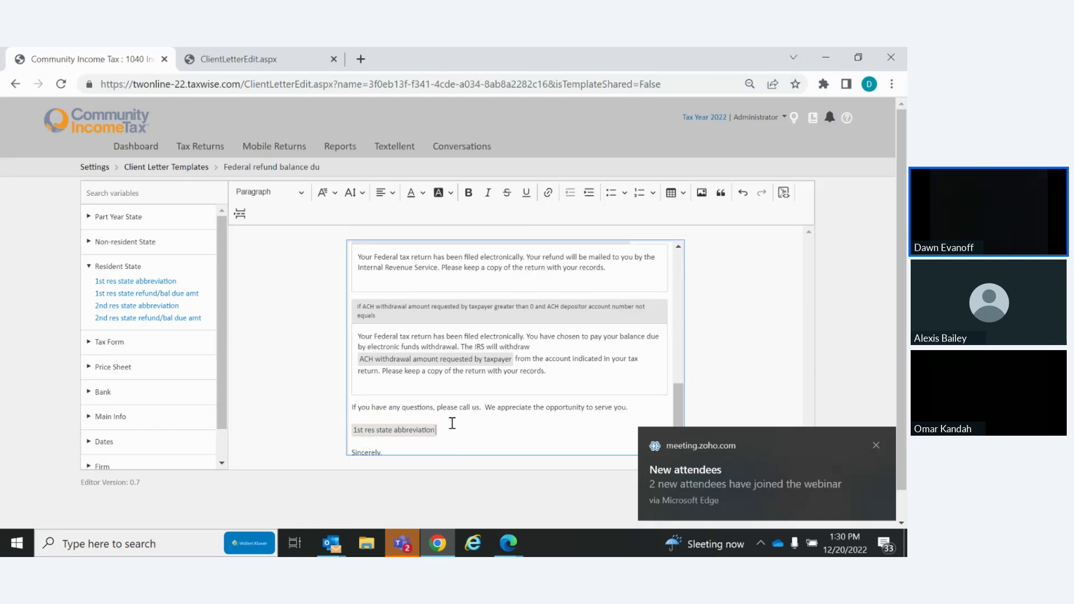
{"action": "left_click", "coordinate": [351, 430]}
{"action": "type", "text": "Your"}
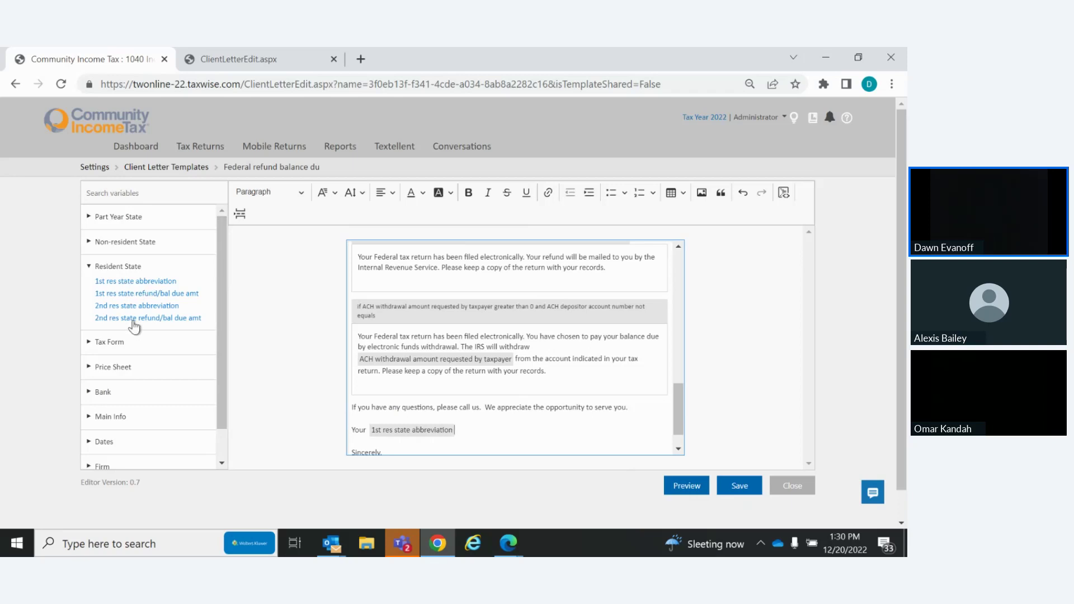
{"action": "left_click", "coordinate": [92, 350]}
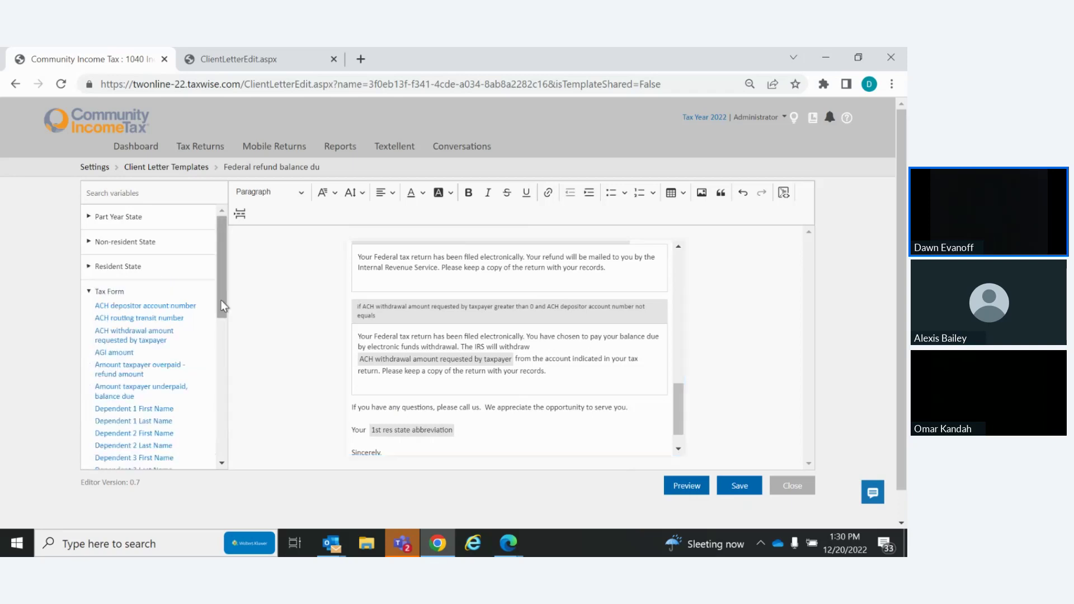
{"action": "left_click_drag", "start_coordinate": [223, 294], "coordinate": [219, 463]}
{"action": "left_click_drag", "start_coordinate": [223, 416], "coordinate": [226, 247]}
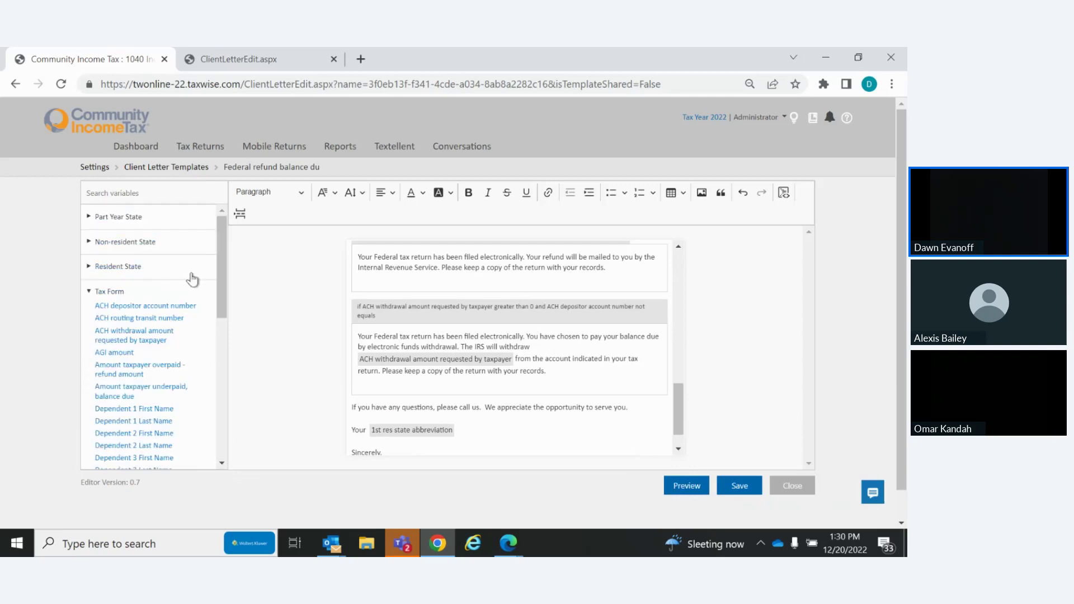
{"action": "left_click", "coordinate": [90, 268]}
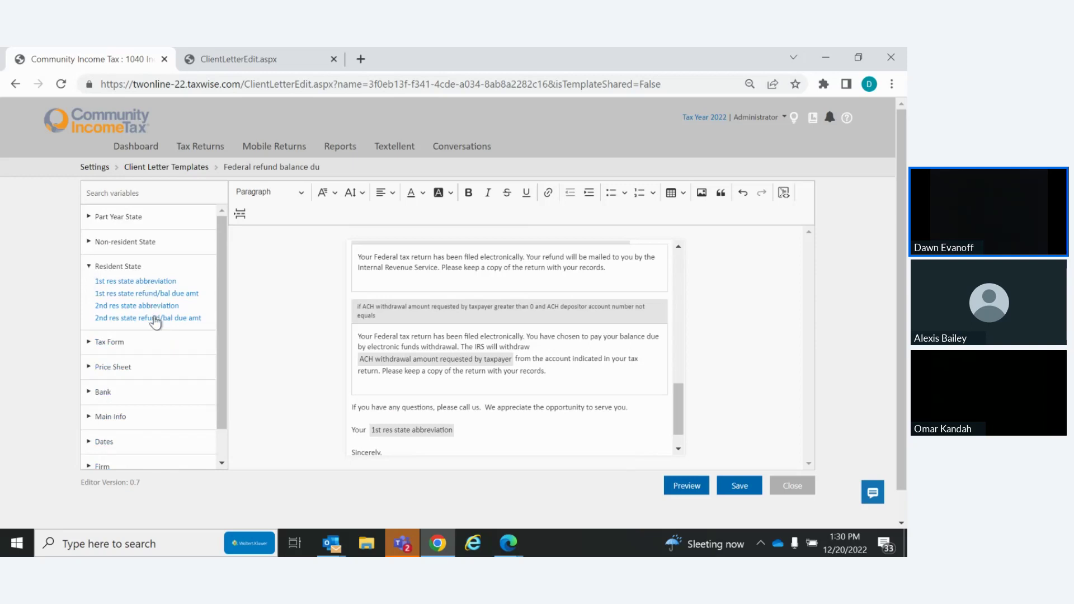
{"action": "scroll", "coordinate": [223, 287], "scroll_direction": "down", "scroll_amount": 1}
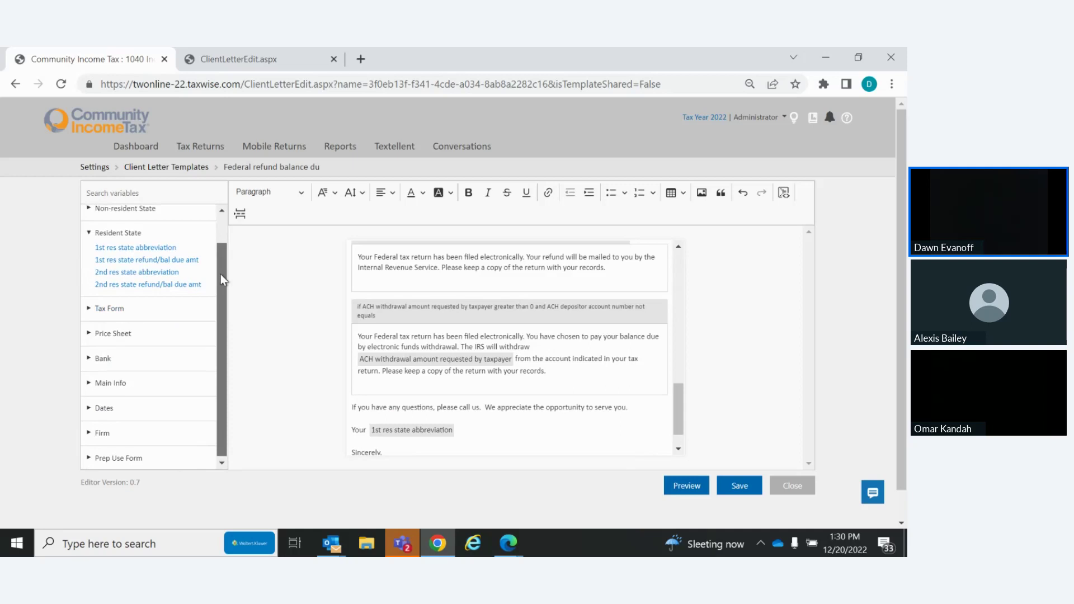
{"action": "scroll", "coordinate": [222, 280], "scroll_direction": "up", "scroll_amount": 1}
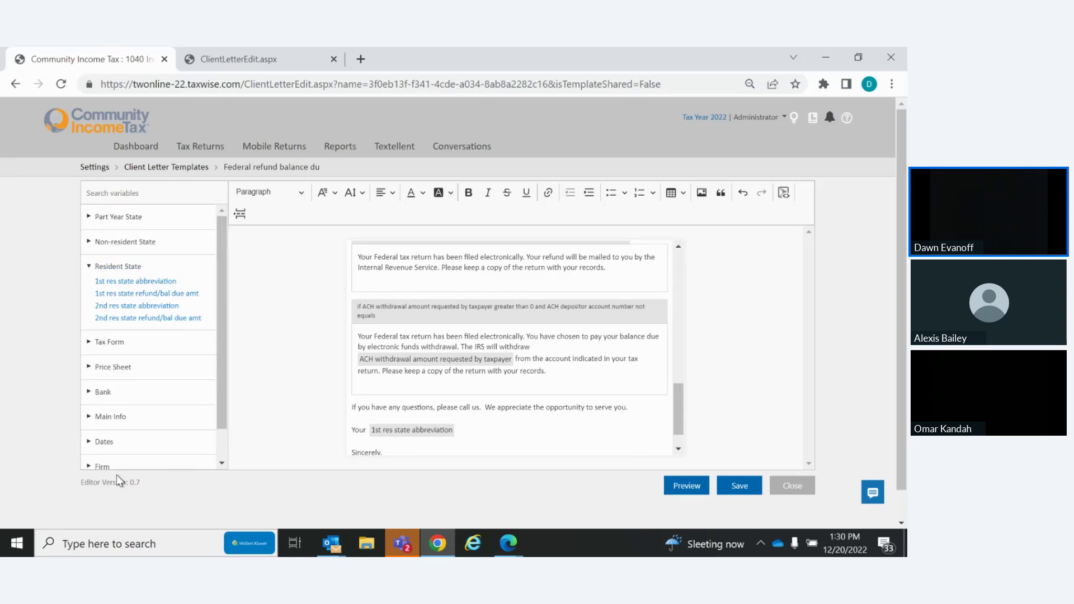
{"action": "scroll", "coordinate": [223, 303], "scroll_direction": "down", "scroll_amount": 1}
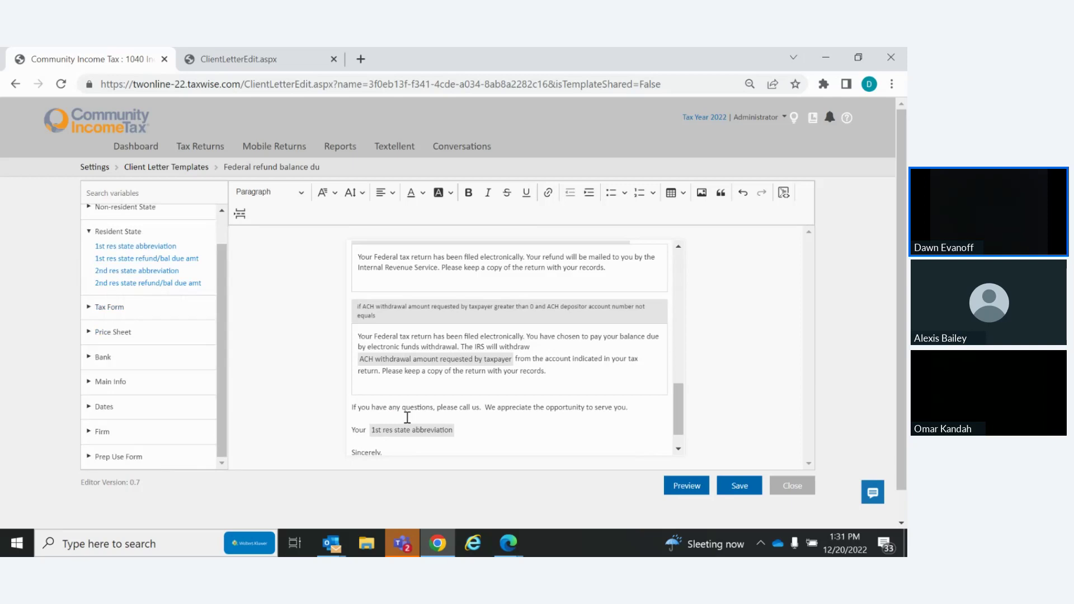
Add an empty If true condition block beneath the 'Your' line, above Sincerely
{"action": "left_click", "coordinate": [784, 193]}
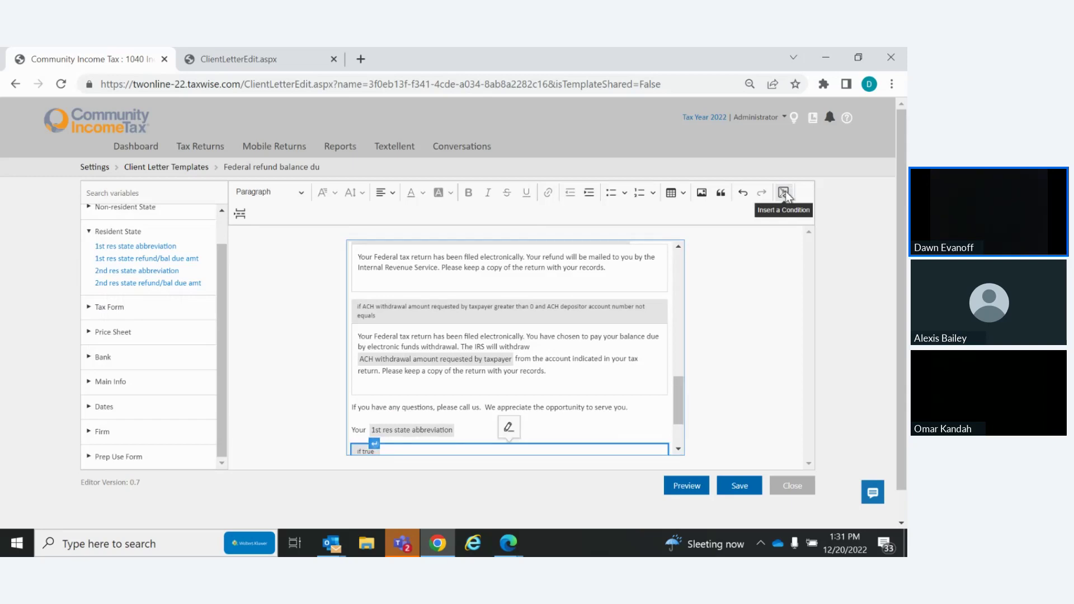
{"action": "left_click", "coordinate": [785, 196]}
{"action": "left_click_drag", "start_coordinate": [680, 393], "coordinate": [684, 432]}
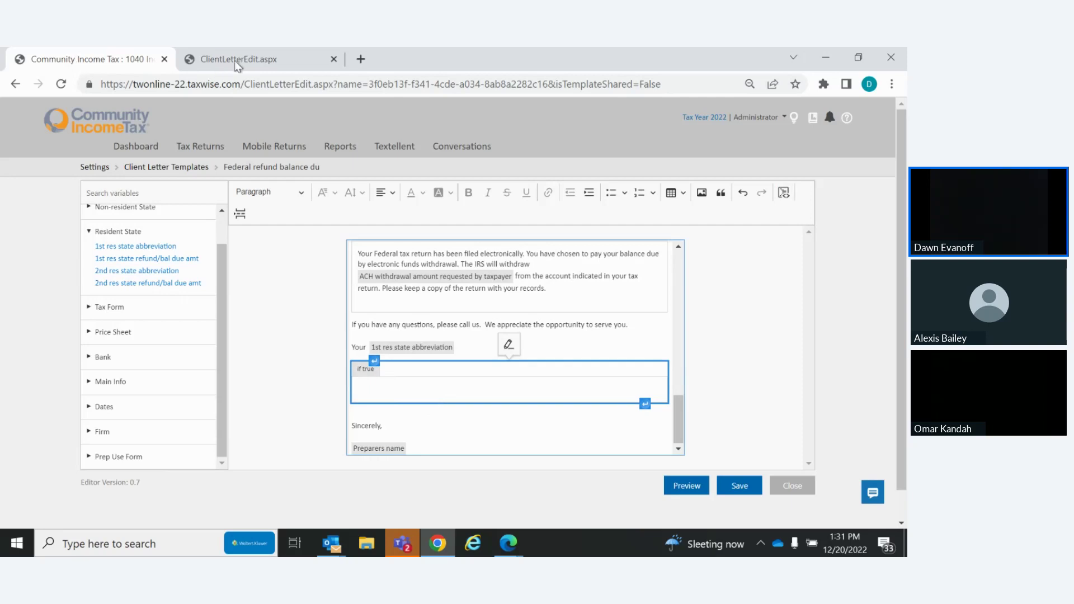
Open the twonline-22.taxwise.com dashboard in a new tab and launch the TaxWise Online Learning Portal
{"action": "left_click", "coordinate": [361, 58]}
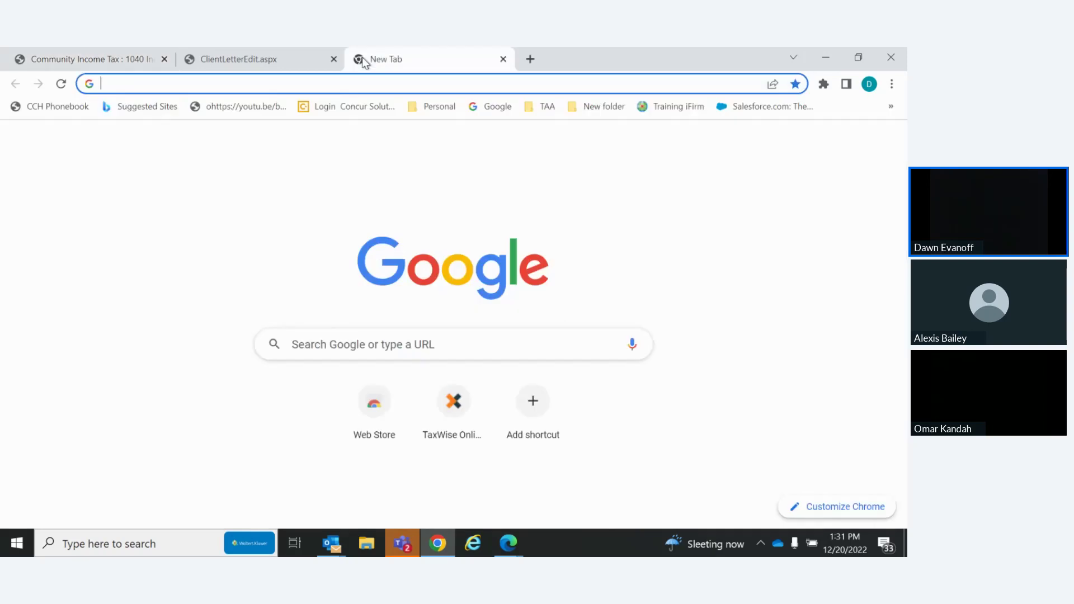
{"action": "type", "text": "twonline-21.taxwise.com"}
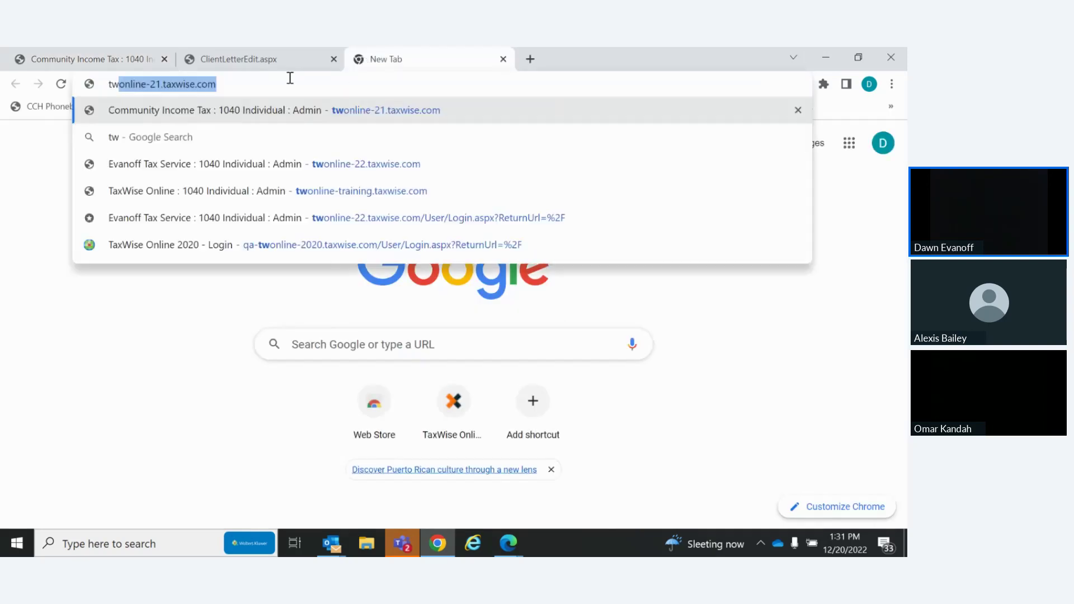
{"action": "left_click", "coordinate": [303, 166]}
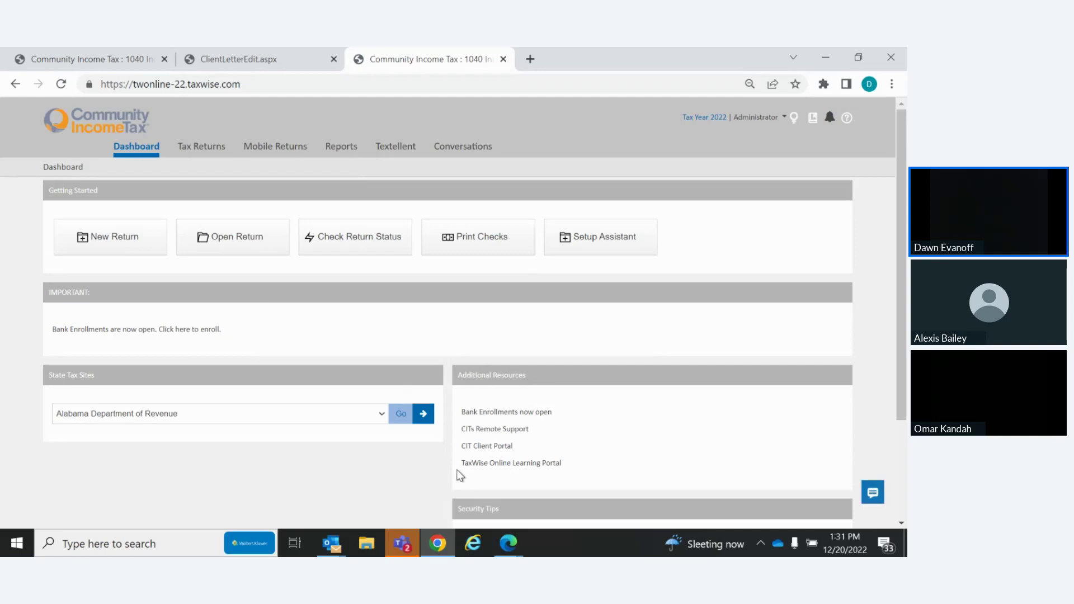
{"action": "left_click", "coordinate": [511, 464]}
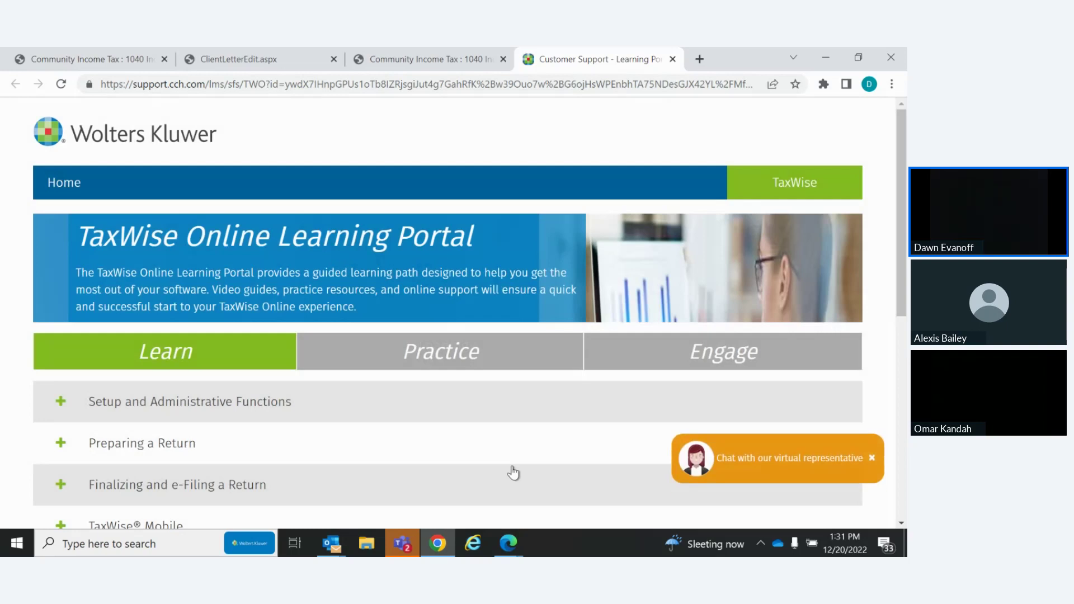
Expand Setup and Administrative Functions, close the portal tab, and reopen the Learning Portal from the dashboard
{"action": "left_click", "coordinate": [61, 402]}
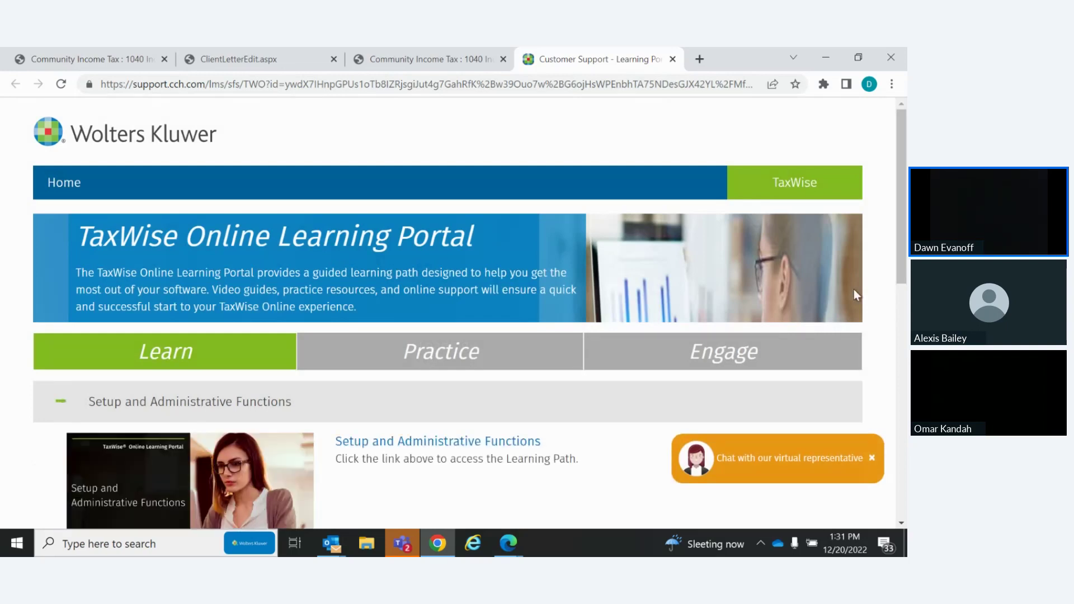
{"action": "left_click_drag", "start_coordinate": [902, 164], "coordinate": [902, 185]}
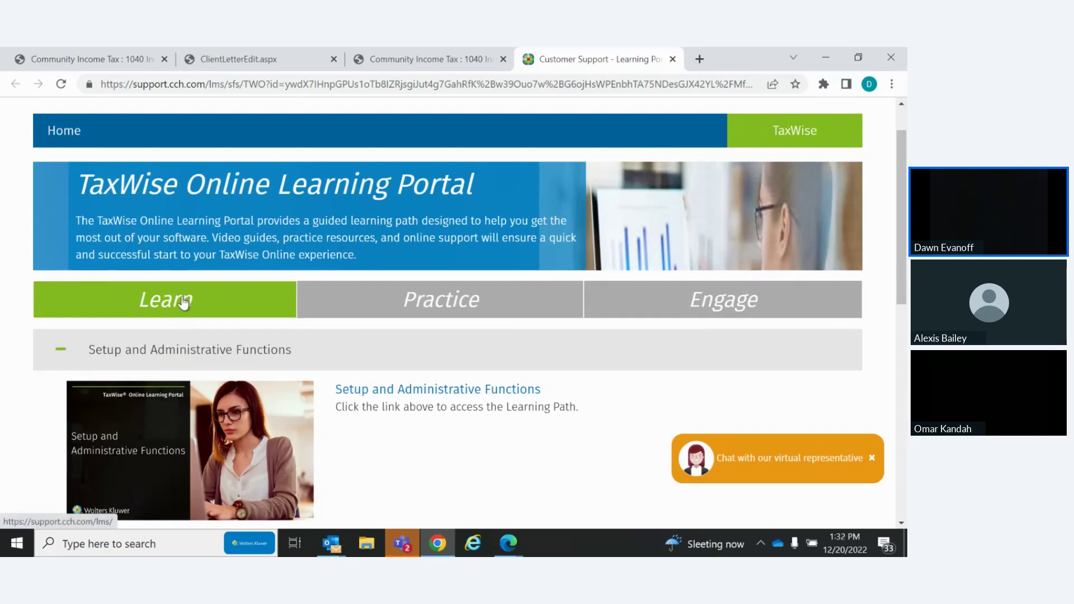
{"action": "left_click", "coordinate": [674, 59]}
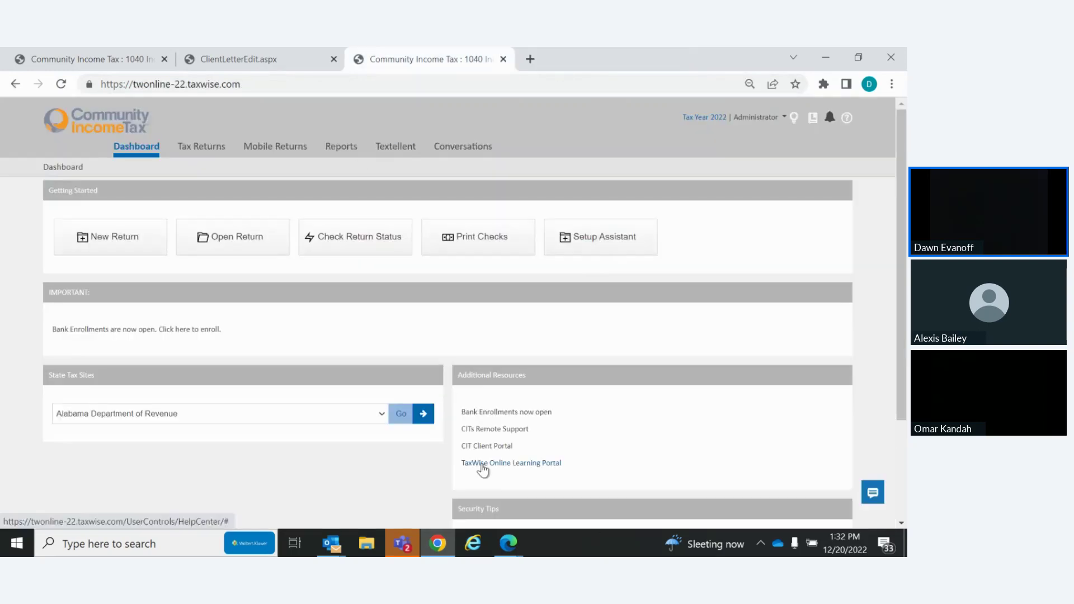
{"action": "left_click", "coordinate": [482, 464]}
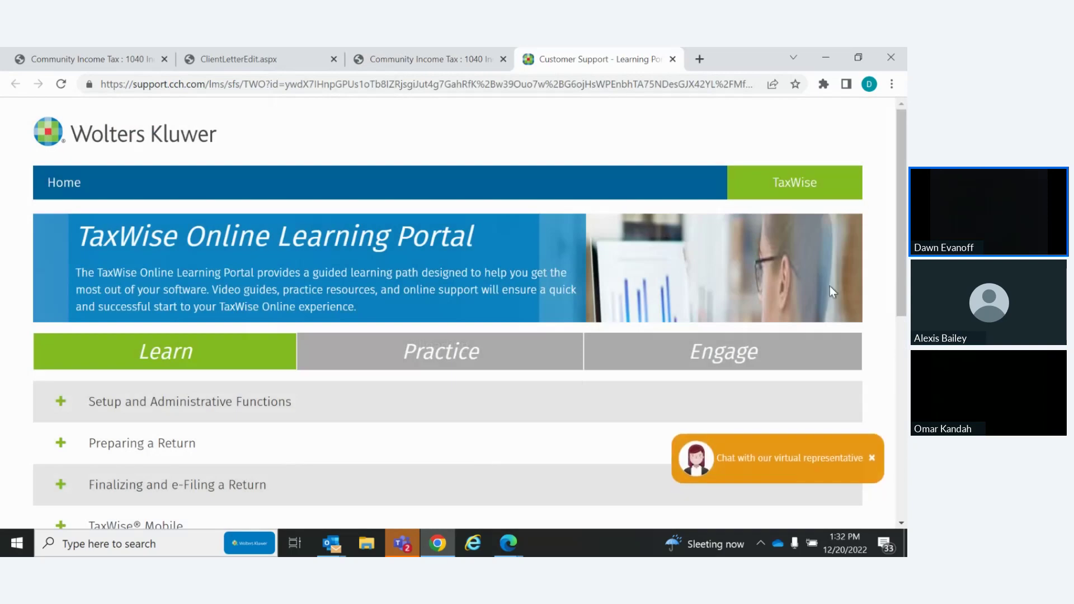
Expand TaxWise Online Enhancements and browse its topics, then close the portal tab
{"action": "scroll", "coordinate": [891, 163], "scroll_direction": "down", "scroll_amount": 5}
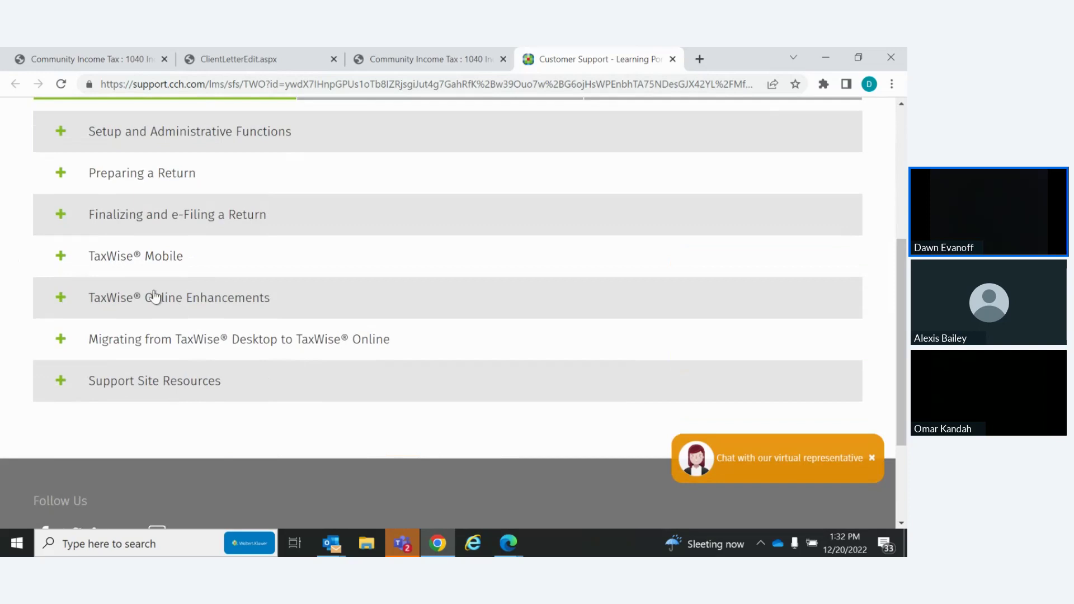
{"action": "left_click", "coordinate": [61, 301]}
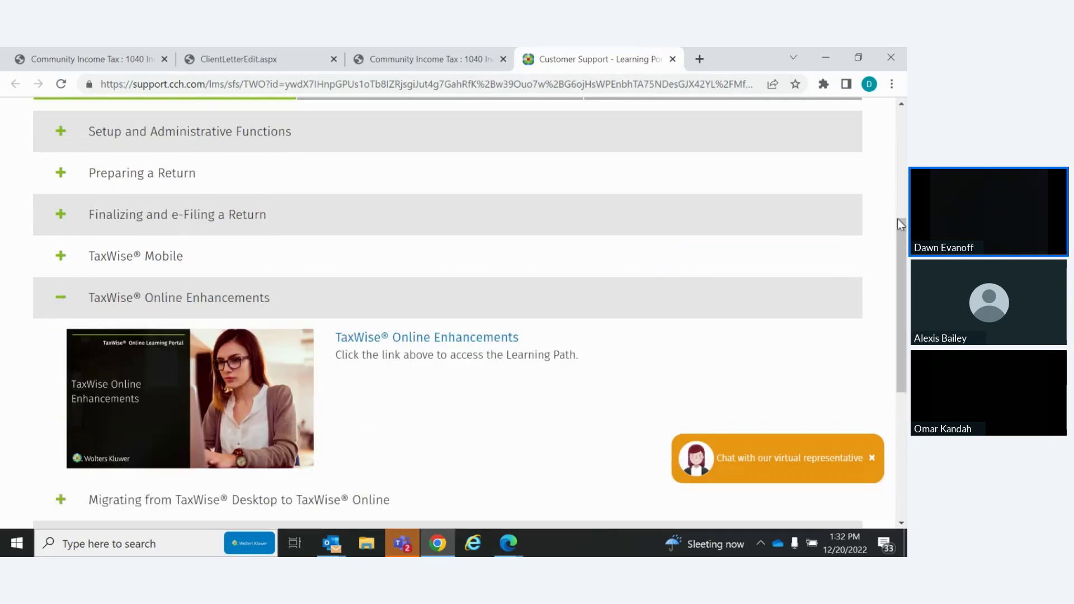
{"action": "scroll", "coordinate": [898, 220], "scroll_direction": "down", "scroll_amount": 2}
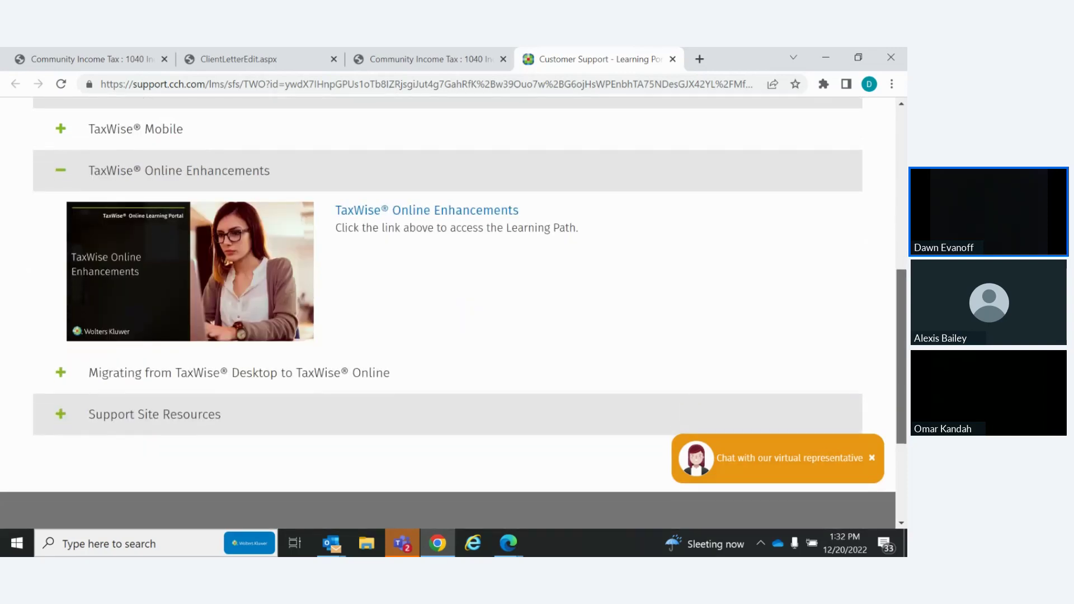
{"action": "scroll", "coordinate": [448, 311], "scroll_direction": "down", "scroll_amount": 3}
{"action": "scroll", "coordinate": [894, 207], "scroll_direction": "up", "scroll_amount": 6}
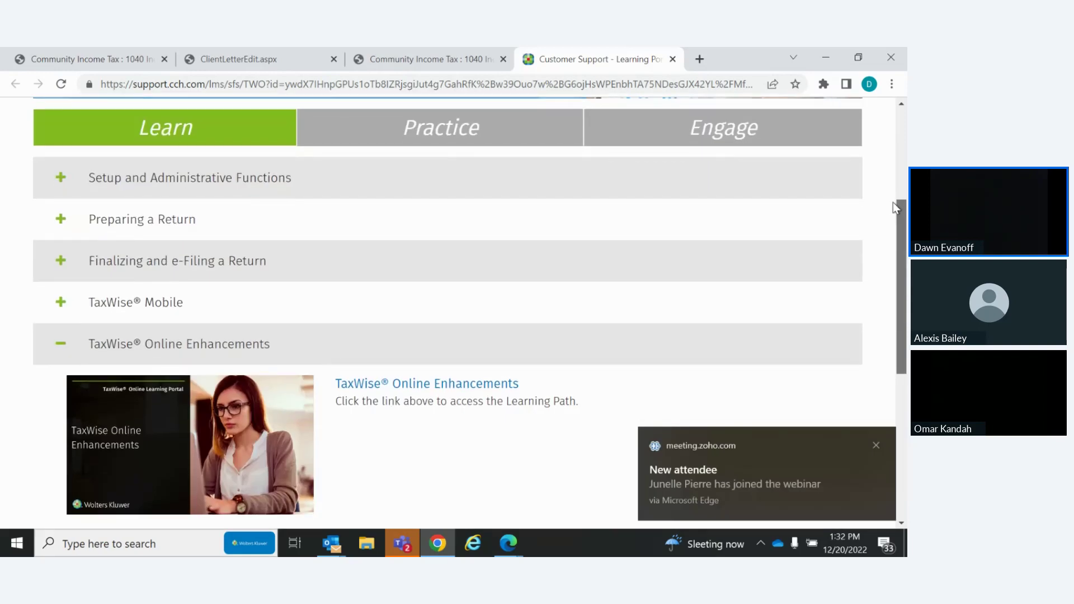
{"action": "scroll", "coordinate": [894, 202], "scroll_direction": "down", "scroll_amount": 4}
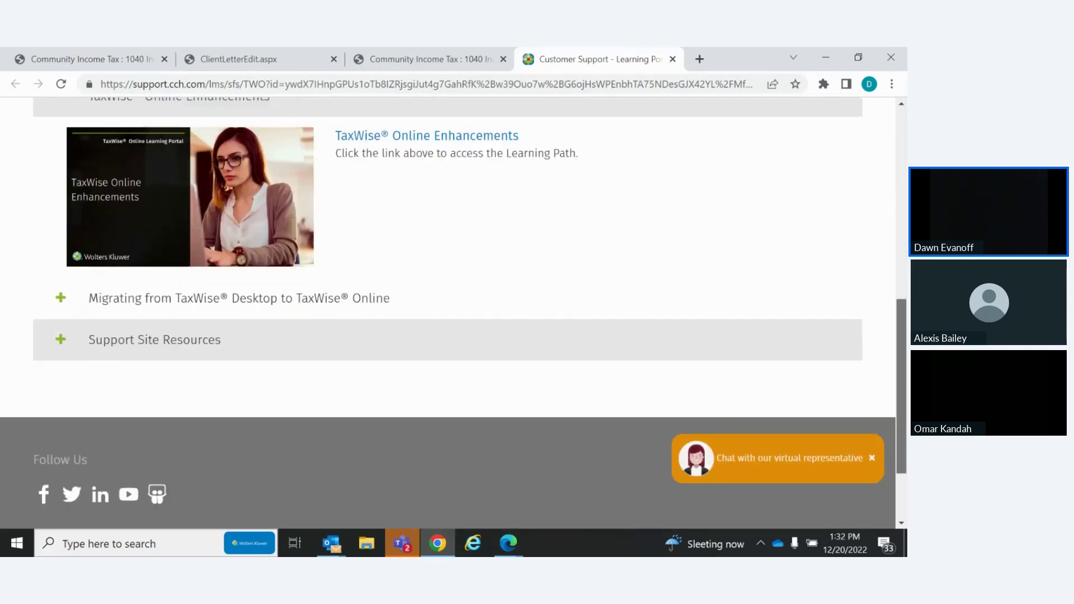
{"action": "scroll", "coordinate": [448, 314], "scroll_direction": "down", "scroll_amount": 1}
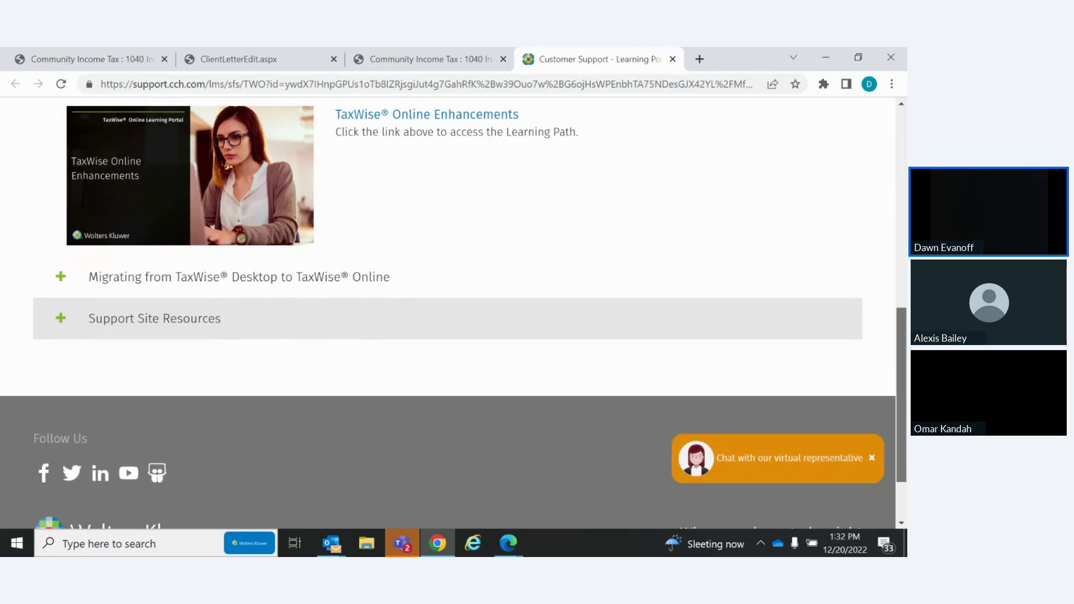
{"action": "scroll", "coordinate": [448, 313], "scroll_direction": "up", "scroll_amount": 3}
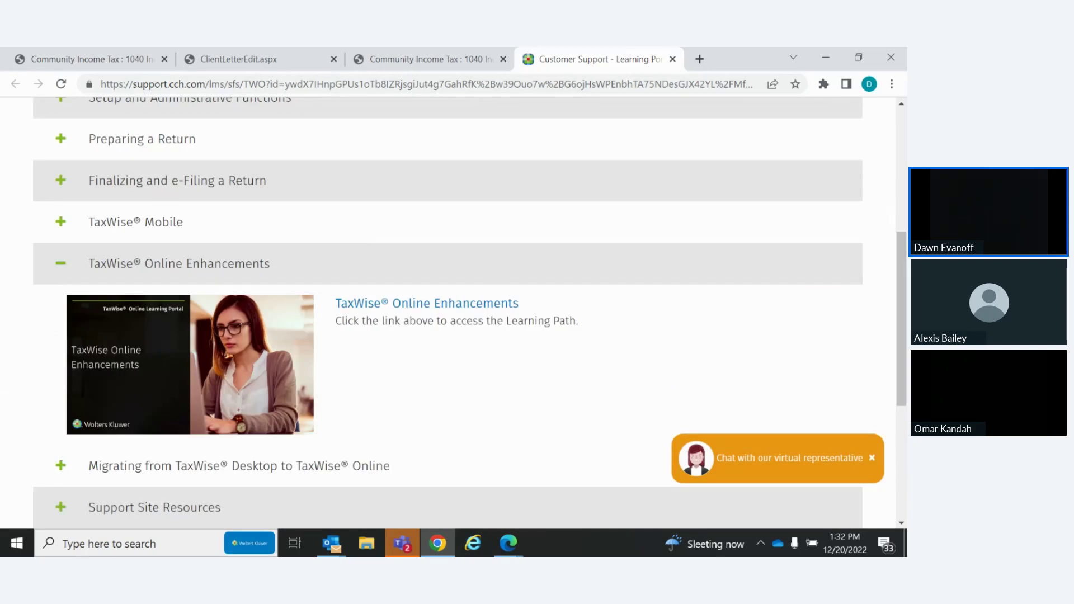
{"action": "left_click", "coordinate": [673, 59]}
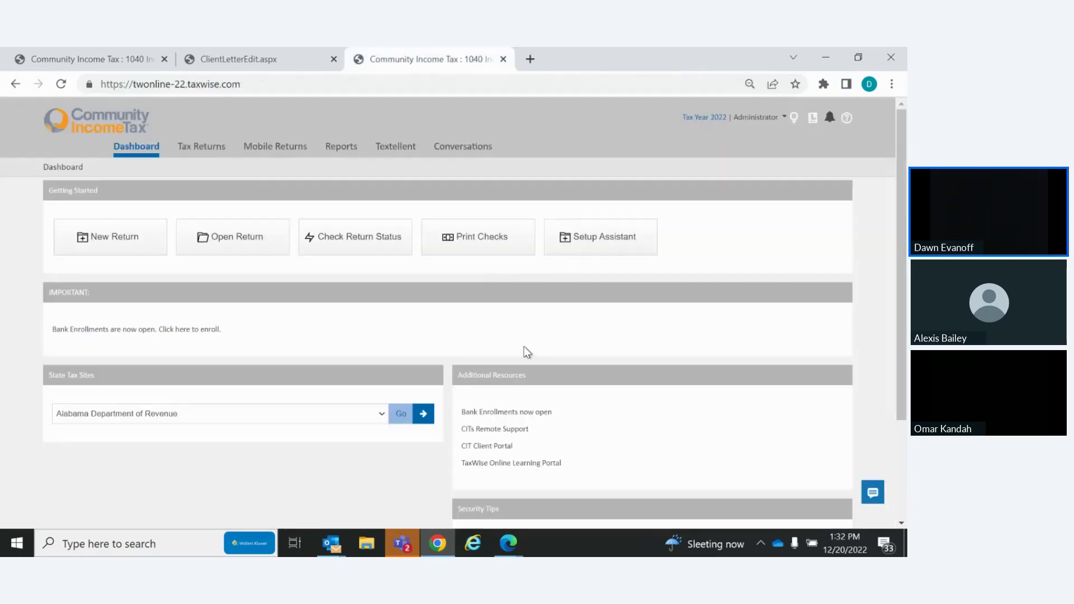
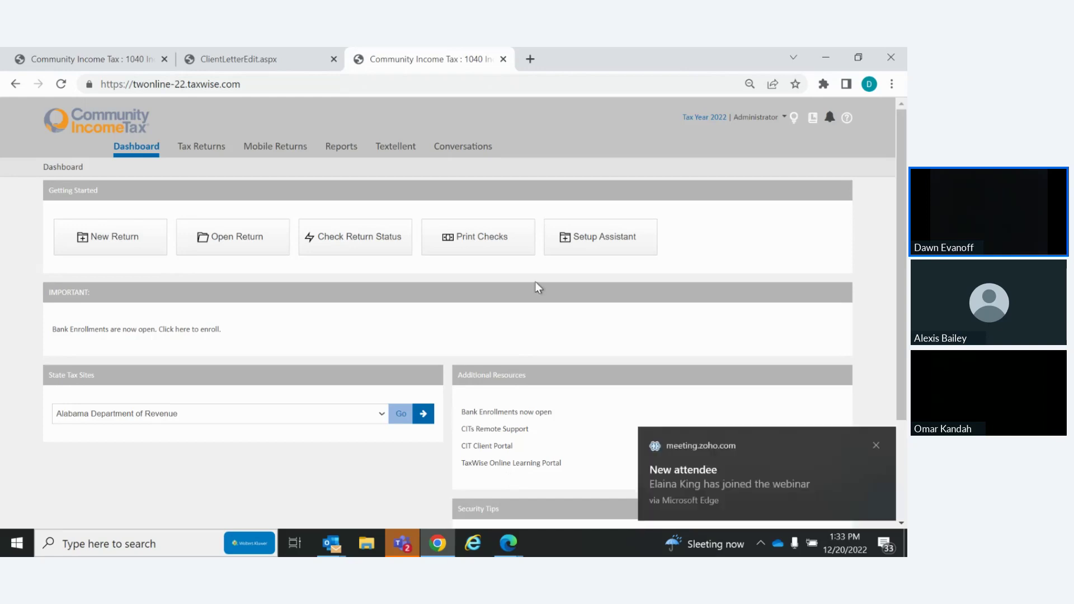
Open Administrator > Settings > General Settings and view Print Sets, showing four unchecked print sets
{"action": "left_click", "coordinate": [752, 121]}
{"action": "left_click", "coordinate": [755, 133]}
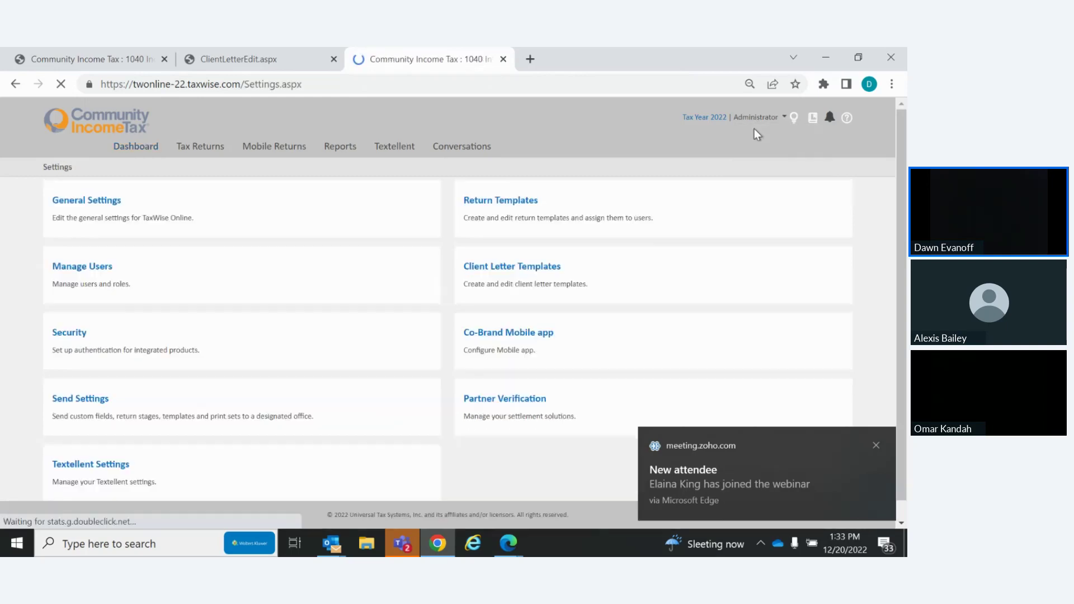
{"action": "left_click", "coordinate": [78, 206]}
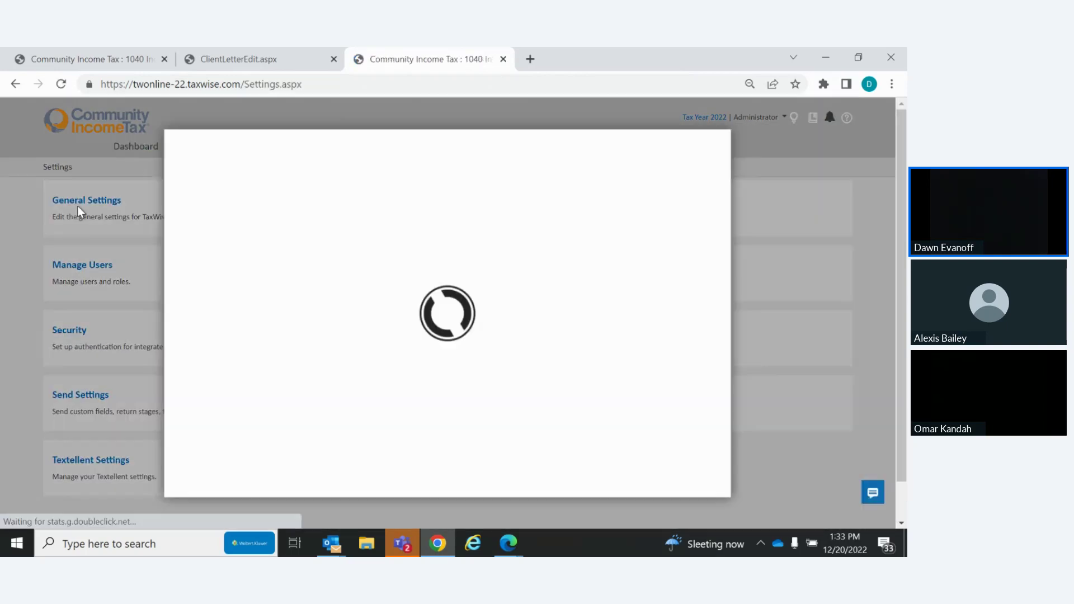
{"action": "left_click", "coordinate": [218, 296]}
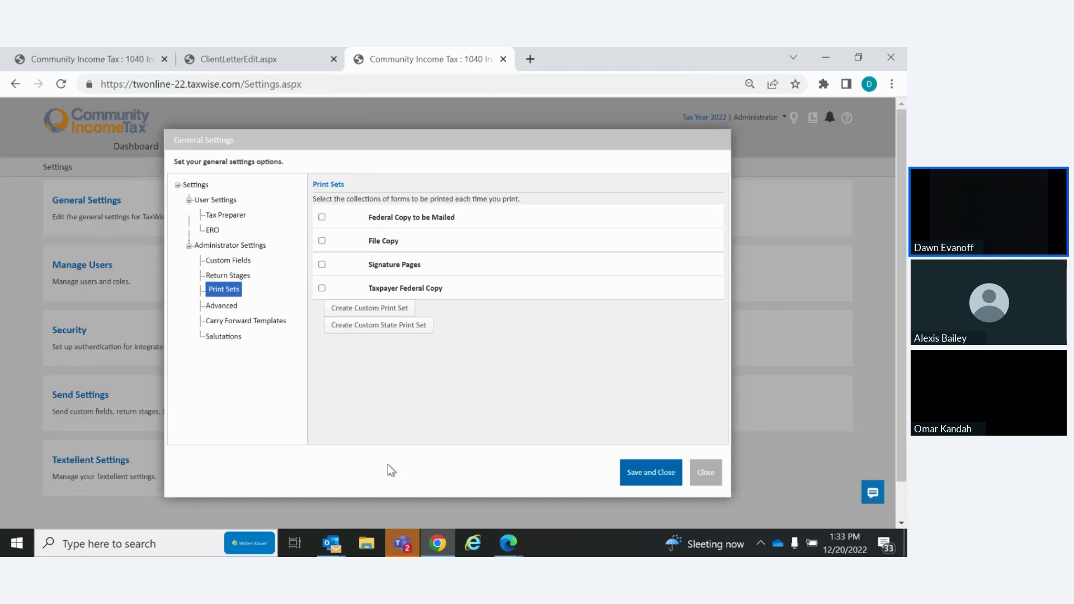
Close General Settings without saving and open twonline-22.taxwise.com in a new tab
{"action": "left_click", "coordinate": [708, 473]}
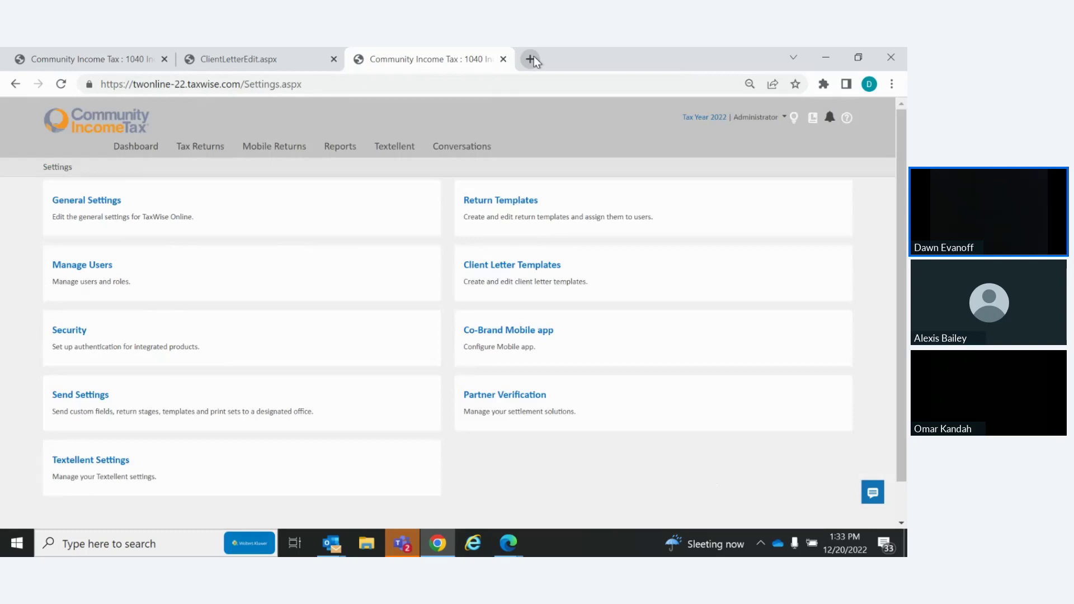
{"action": "left_click", "coordinate": [532, 57]}
{"action": "type", "text": "twonline-21.taxwise.com"}
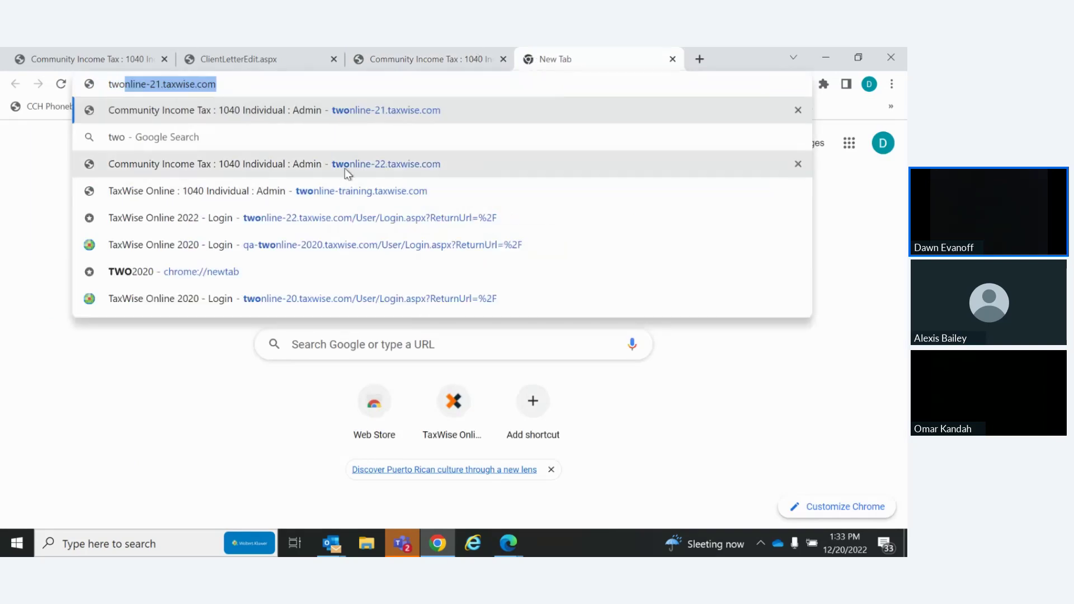
{"action": "left_click", "coordinate": [363, 167]}
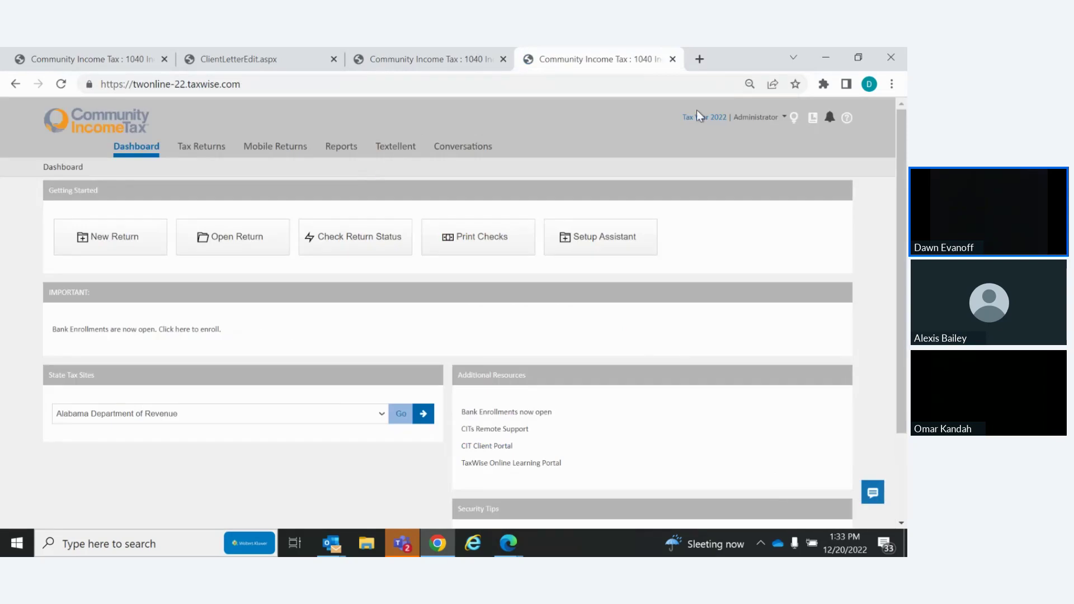
Log off, then log in to another office with a new Client ID after the reCAPTCHA check
{"action": "left_click", "coordinate": [756, 118]}
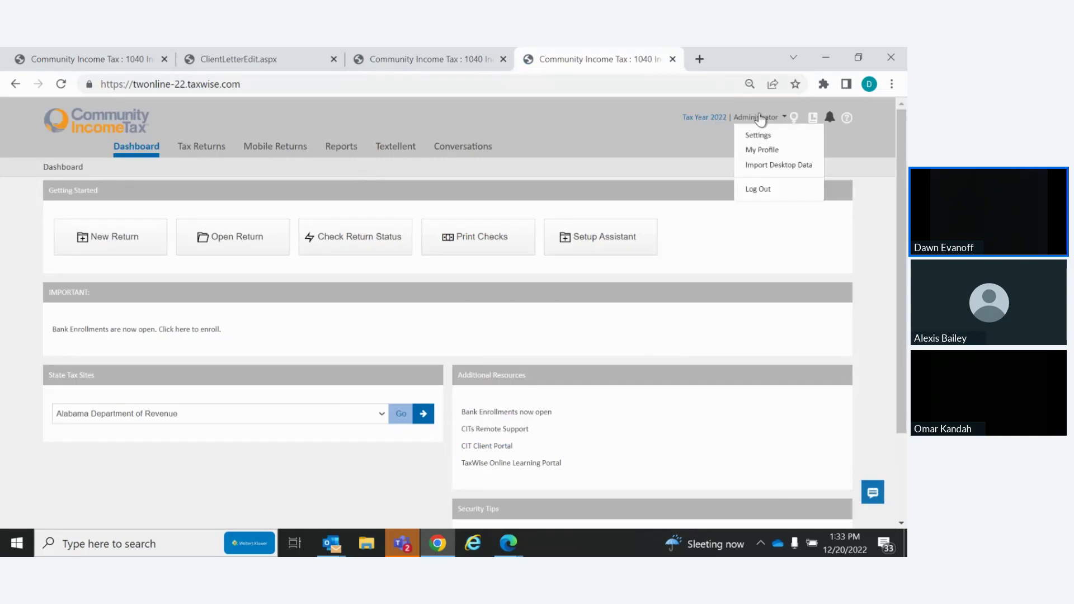
{"action": "left_click", "coordinate": [764, 190]}
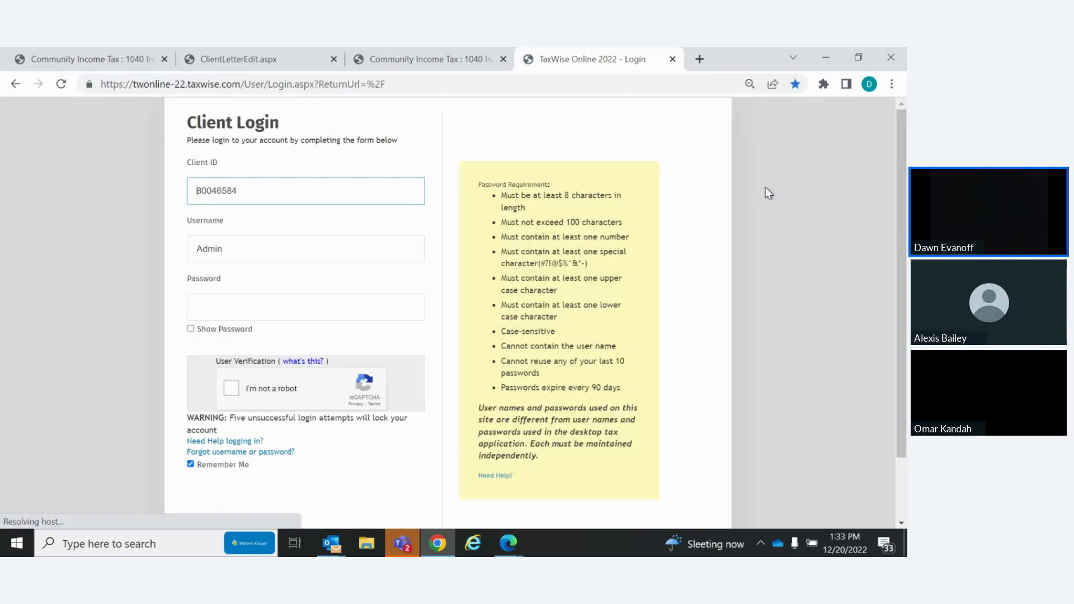
{"action": "double_click", "coordinate": [245, 189]}
{"action": "type", "text": "8410"}
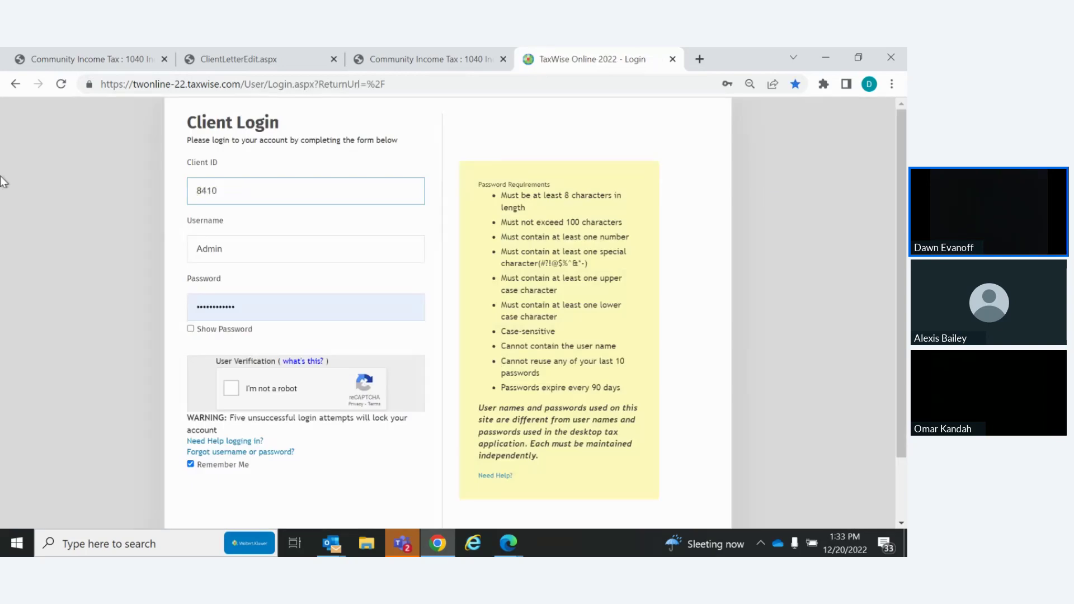
{"action": "type", "text": "64"}
{"action": "left_click", "coordinate": [231, 390]}
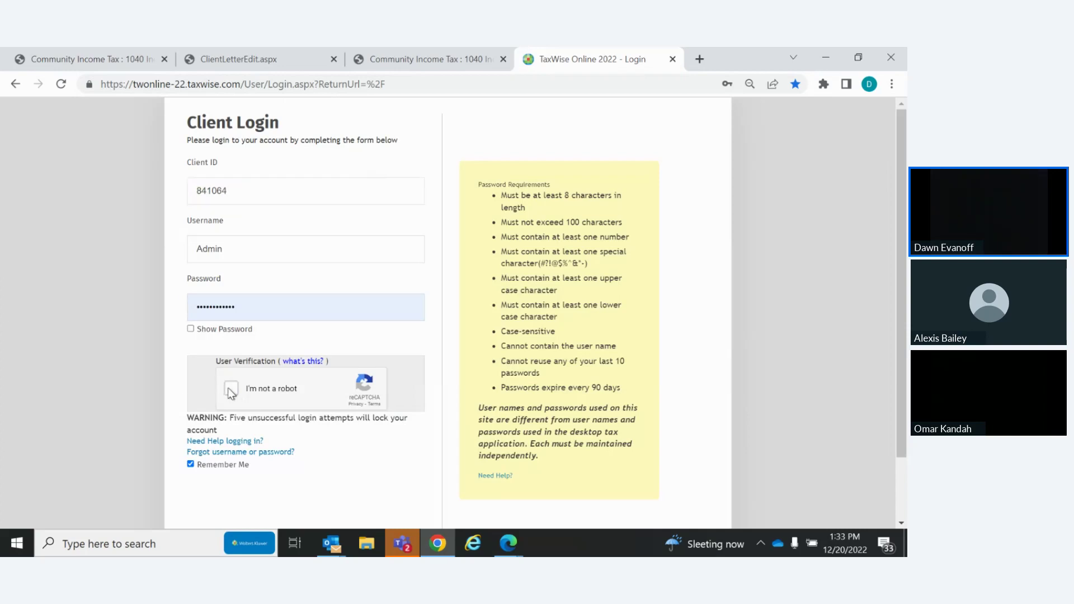
{"action": "left_click", "coordinate": [306, 499]}
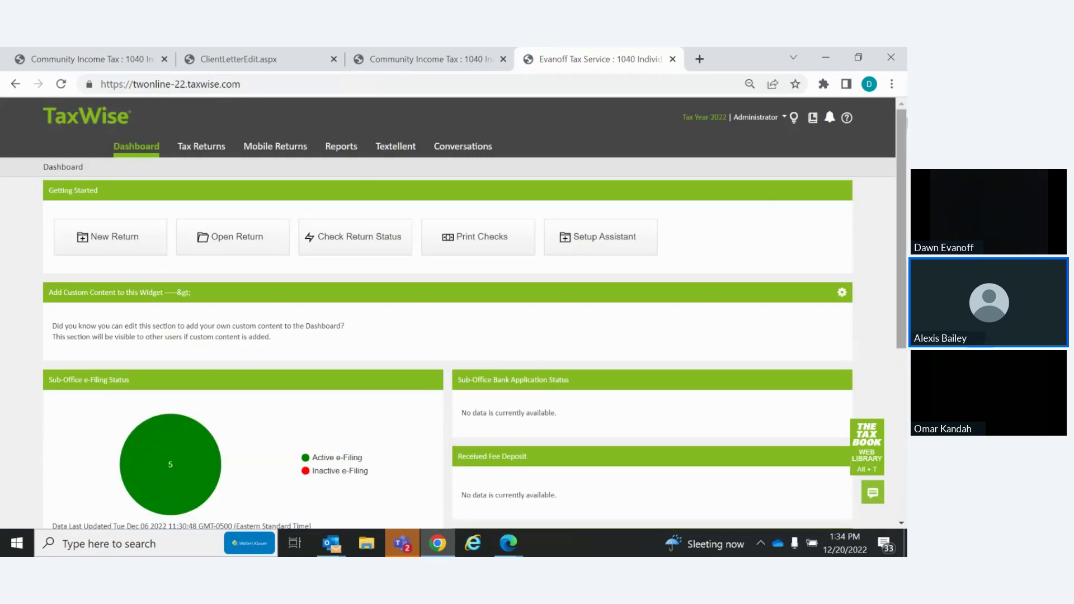
Open this office's General Settings on the Print Sets page, listing four unchecked print sets
{"action": "left_click", "coordinate": [762, 116]}
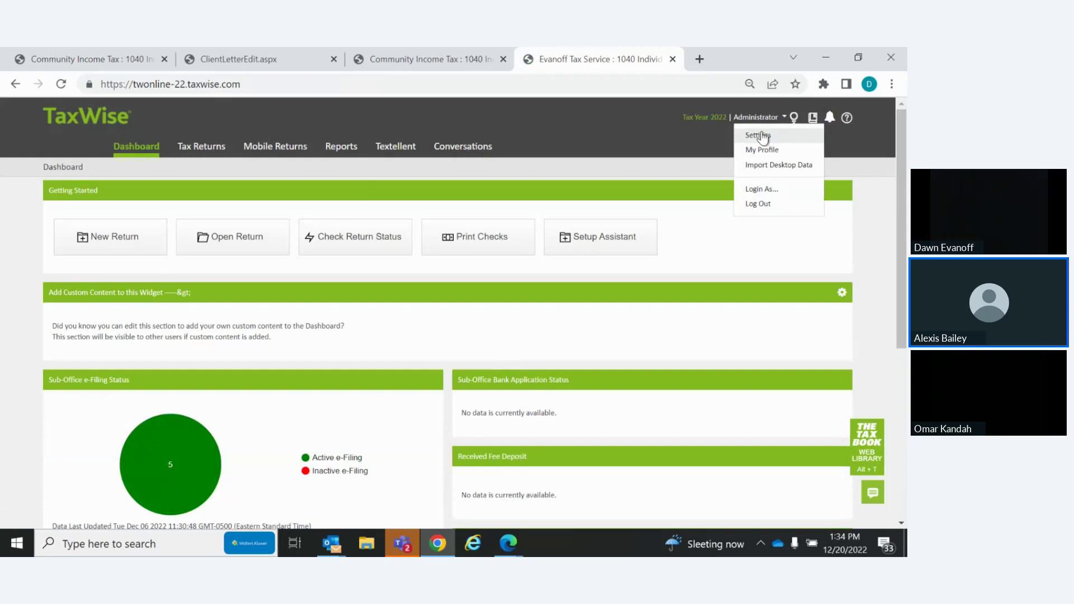
{"action": "left_click", "coordinate": [765, 136]}
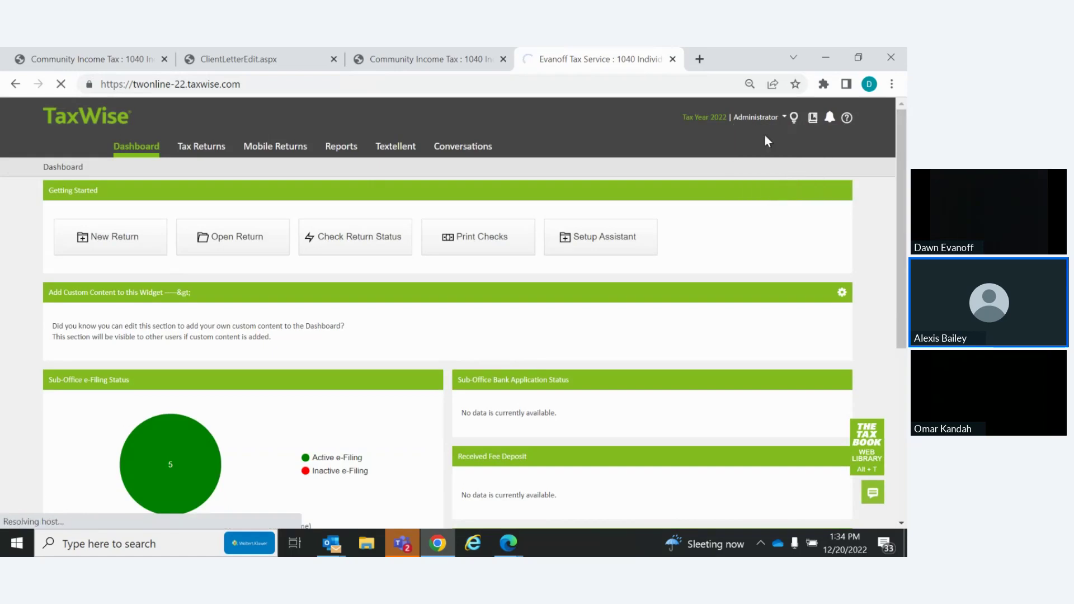
{"action": "left_click", "coordinate": [755, 117]}
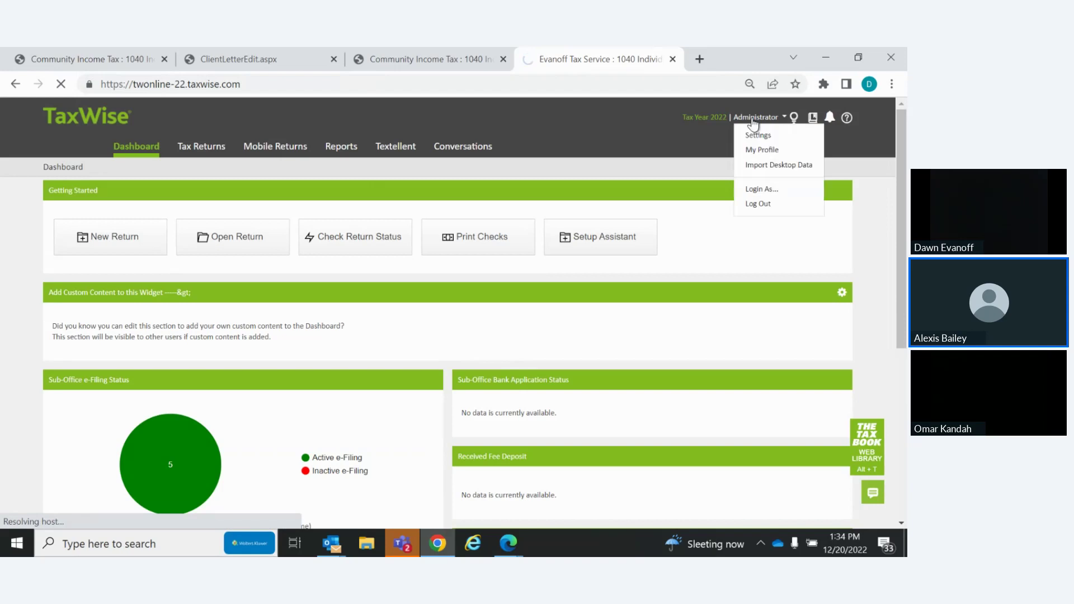
{"action": "left_click", "coordinate": [760, 135]}
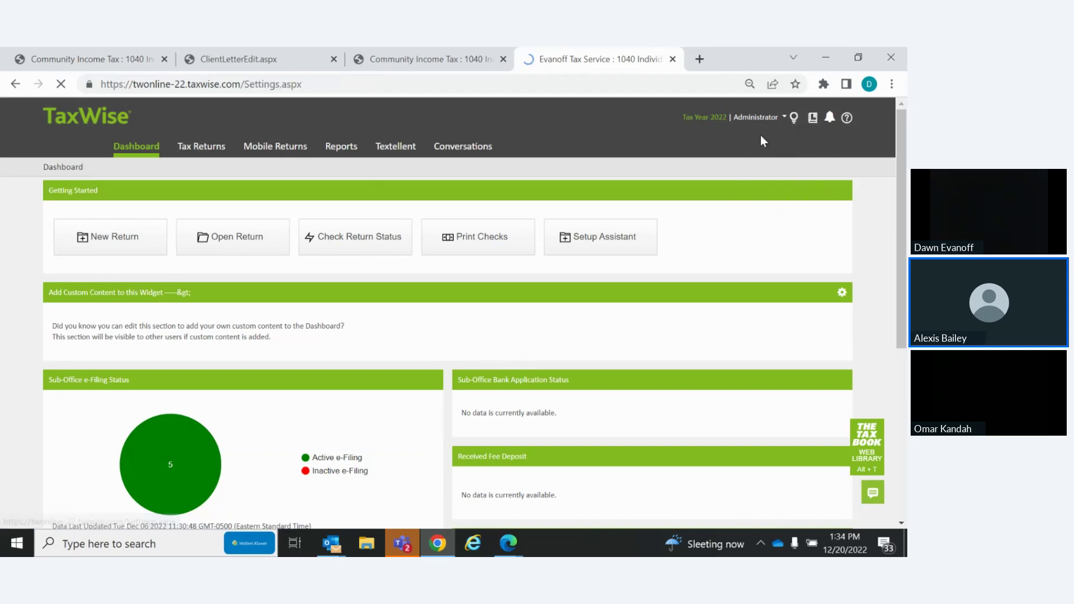
{"action": "left_click", "coordinate": [98, 200]}
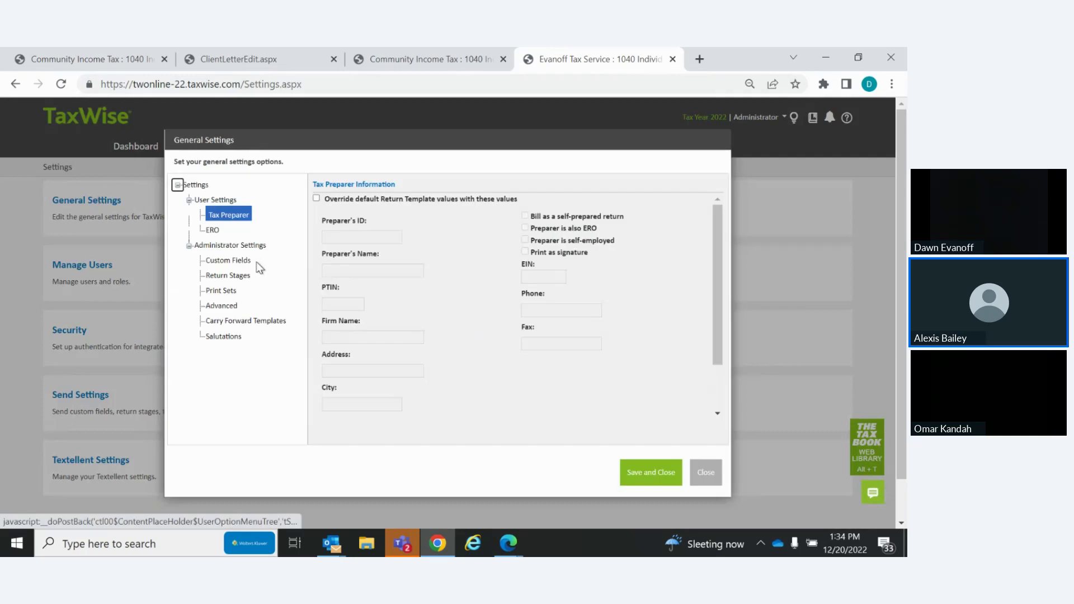
{"action": "left_click", "coordinate": [231, 292]}
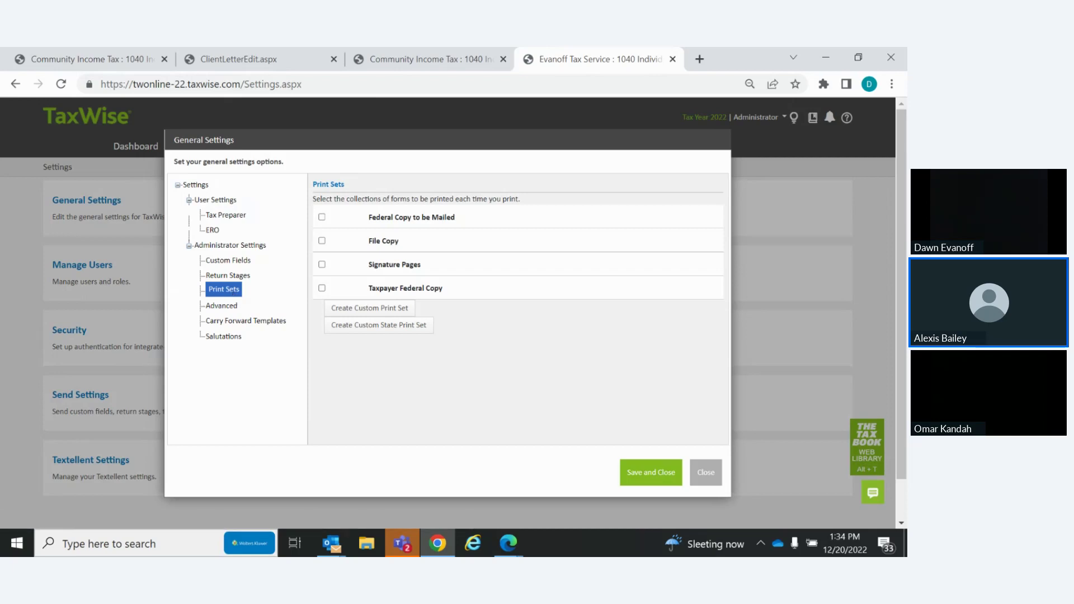
{"action": "key", "text": "alt+Tab"}
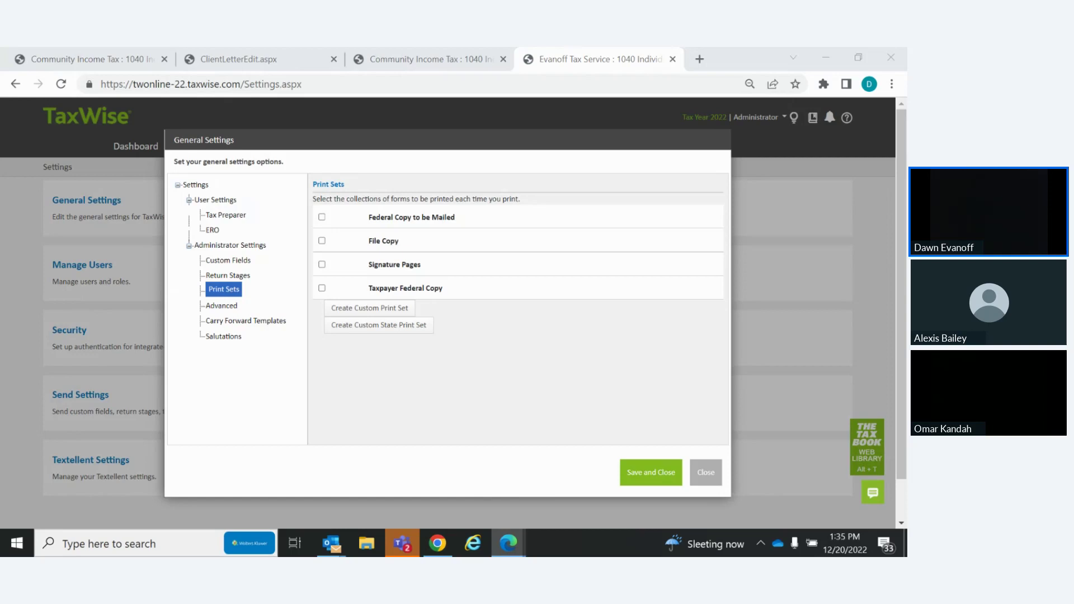
Scroll the What's New PDF to the new Print dialog screenshot, then switch to the Zoho meeting tab
{"action": "left_click", "coordinate": [508, 543]}
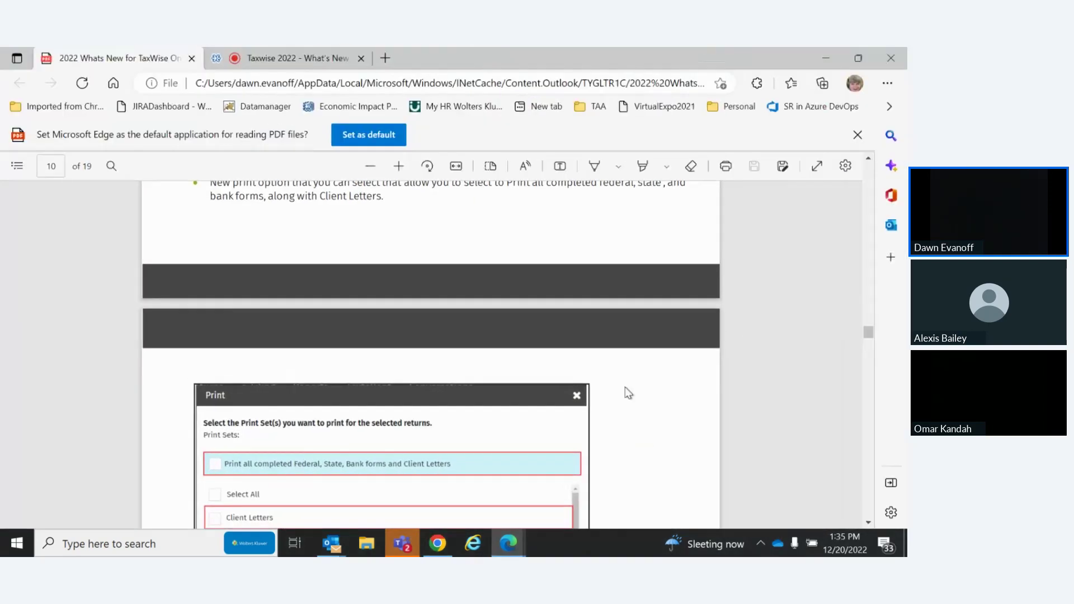
{"action": "scroll", "coordinate": [869, 525], "scroll_direction": "down", "scroll_amount": 4}
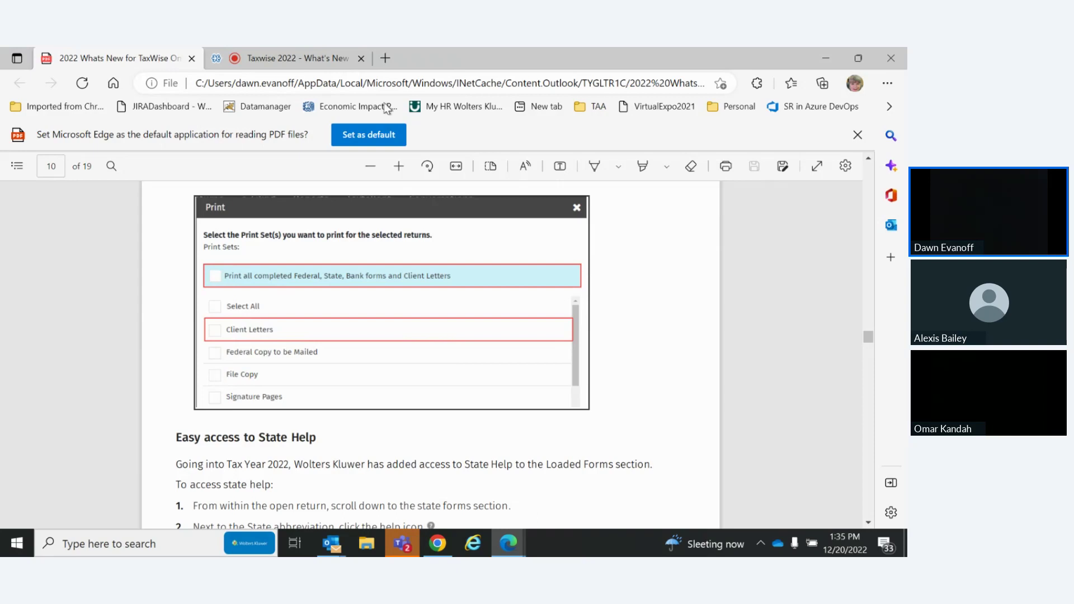
{"action": "left_click", "coordinate": [257, 56]}
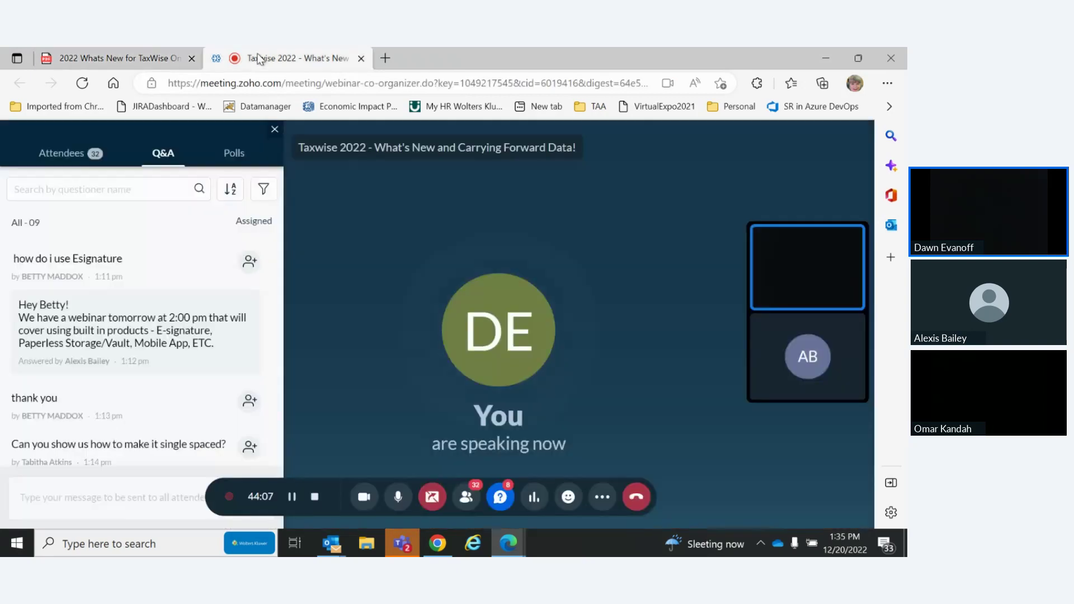
Move the meeting window off the shared screen and maximize the What's New PDF there
{"action": "left_click_drag", "start_coordinate": [432, 52], "coordinate": [907, 56]}
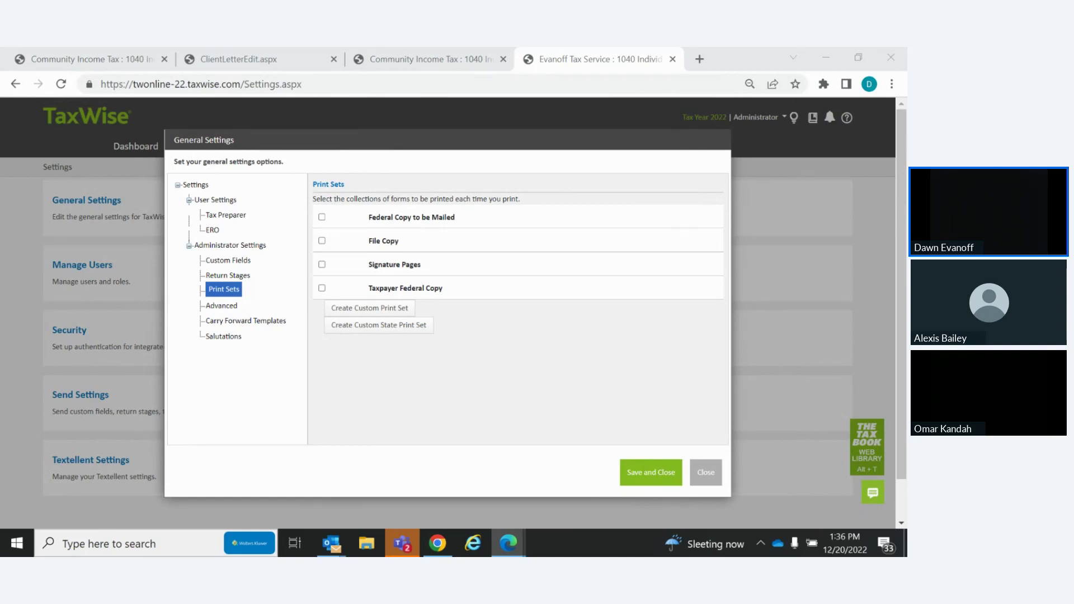
{"action": "left_click_drag", "start_coordinate": [485, 554], "coordinate": [429, 49]}
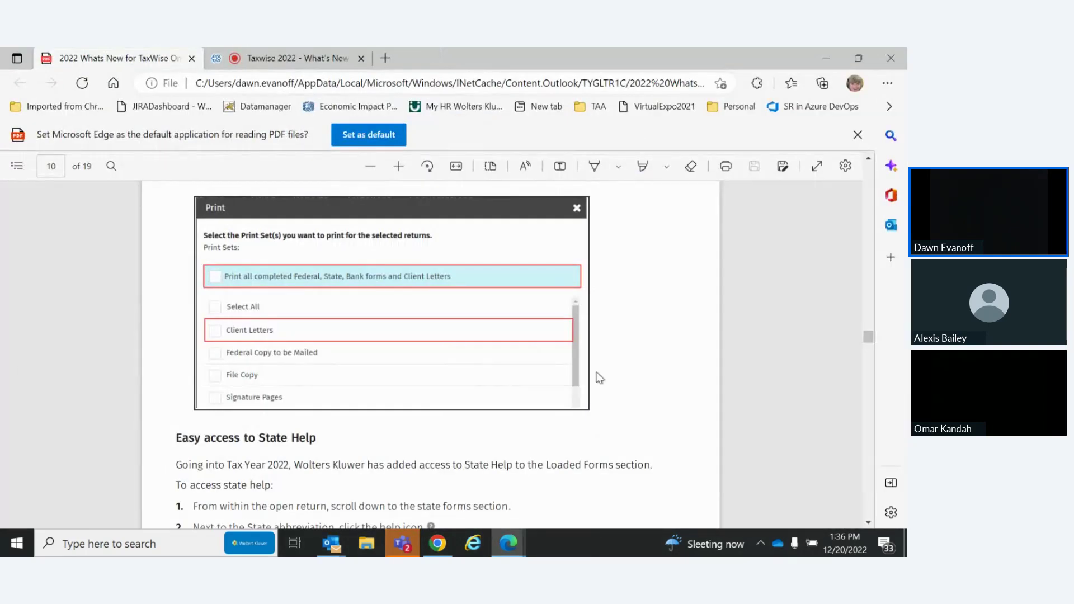
Scroll the What's New PDF past State Help to page 11's Module Versions section
{"action": "left_click", "coordinate": [869, 523]}
{"action": "left_click", "coordinate": [869, 523]}
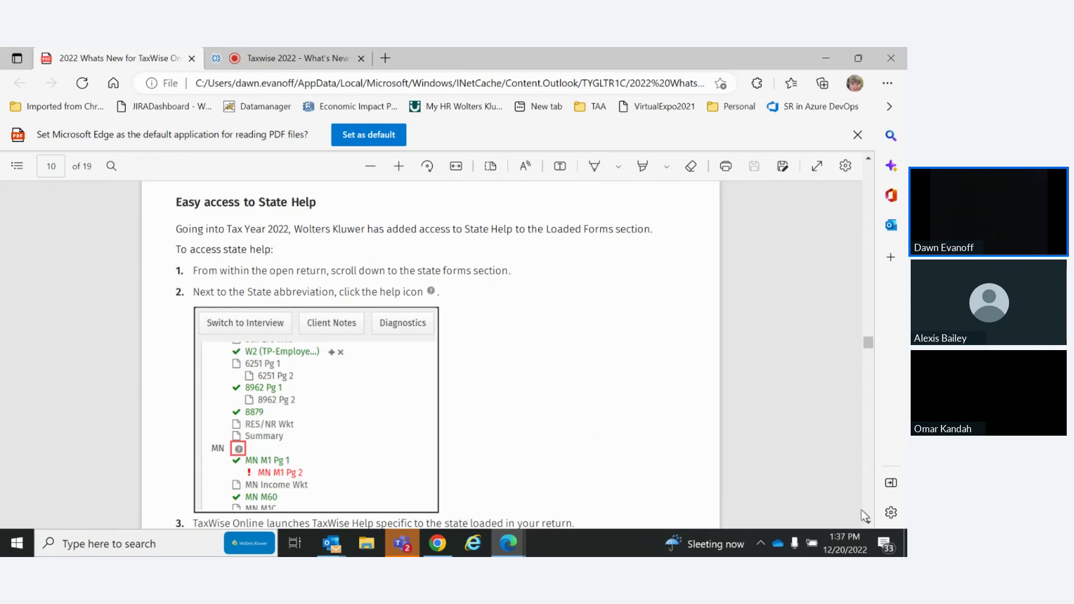
{"action": "left_click", "coordinate": [869, 522]}
{"action": "left_click", "coordinate": [869, 522]}
{"action": "left_click", "coordinate": [869, 522]}
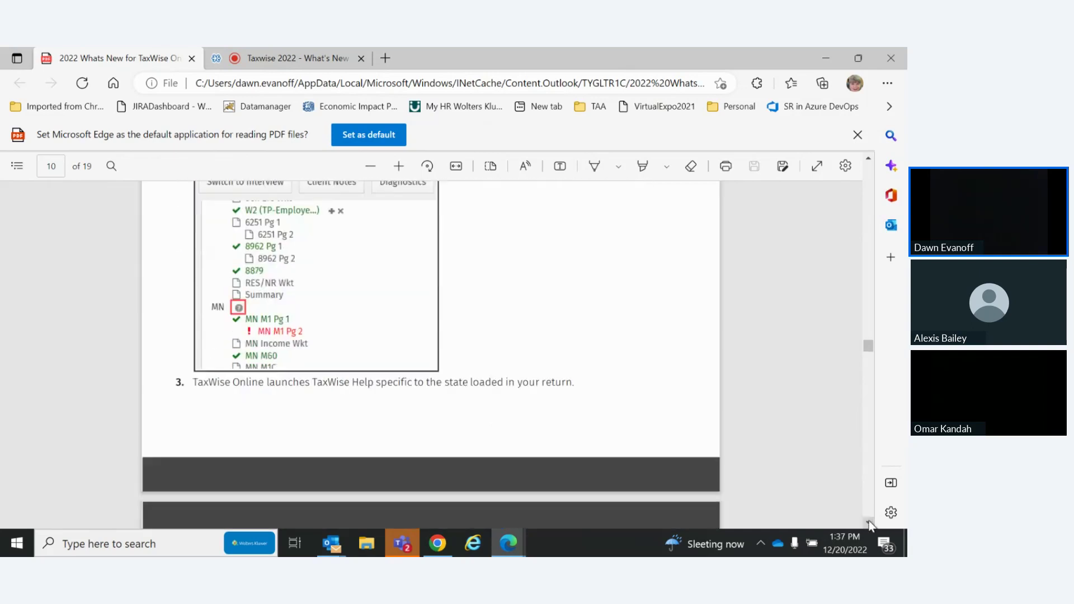
{"action": "left_click", "coordinate": [869, 522]}
{"action": "left_click", "coordinate": [869, 522]}
{"action": "left_click", "coordinate": [869, 523]}
{"action": "left_click", "coordinate": [869, 522]}
{"action": "left_click", "coordinate": [869, 522]}
{"action": "left_click", "coordinate": [869, 522]}
{"action": "left_click", "coordinate": [869, 522]}
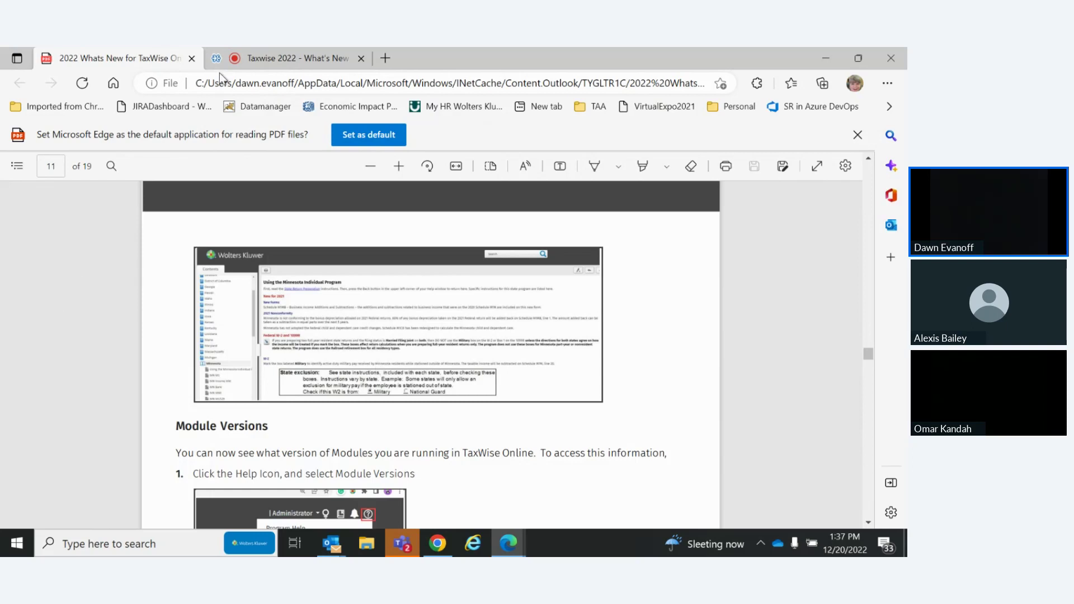
Minimize the PDF, close General Settings, and open State Help from the ? menu
{"action": "left_click", "coordinate": [826, 58]}
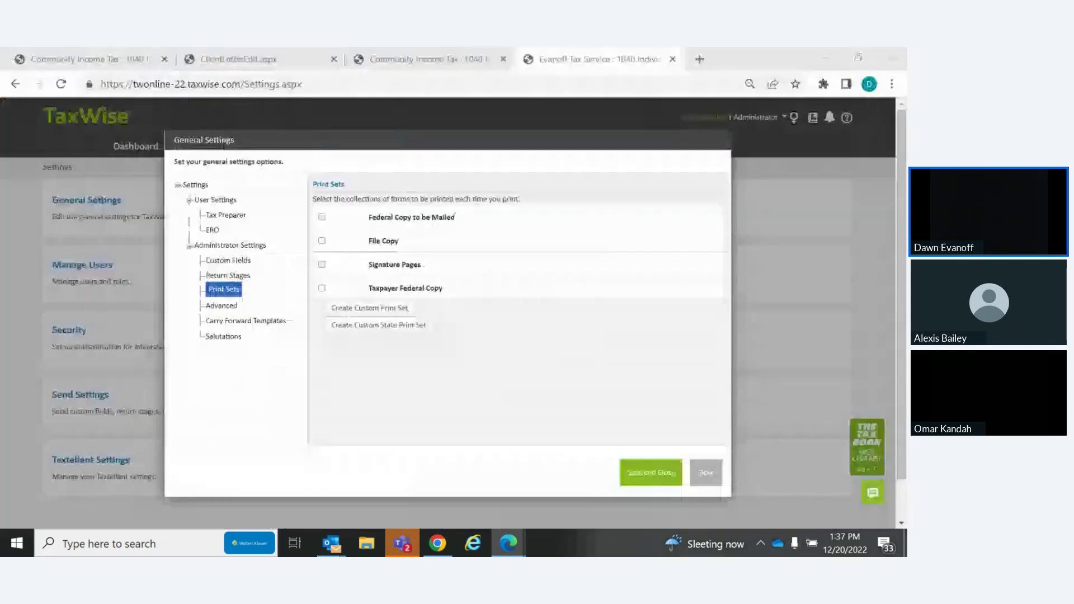
{"action": "left_click", "coordinate": [705, 473]}
{"action": "left_click", "coordinate": [846, 118]}
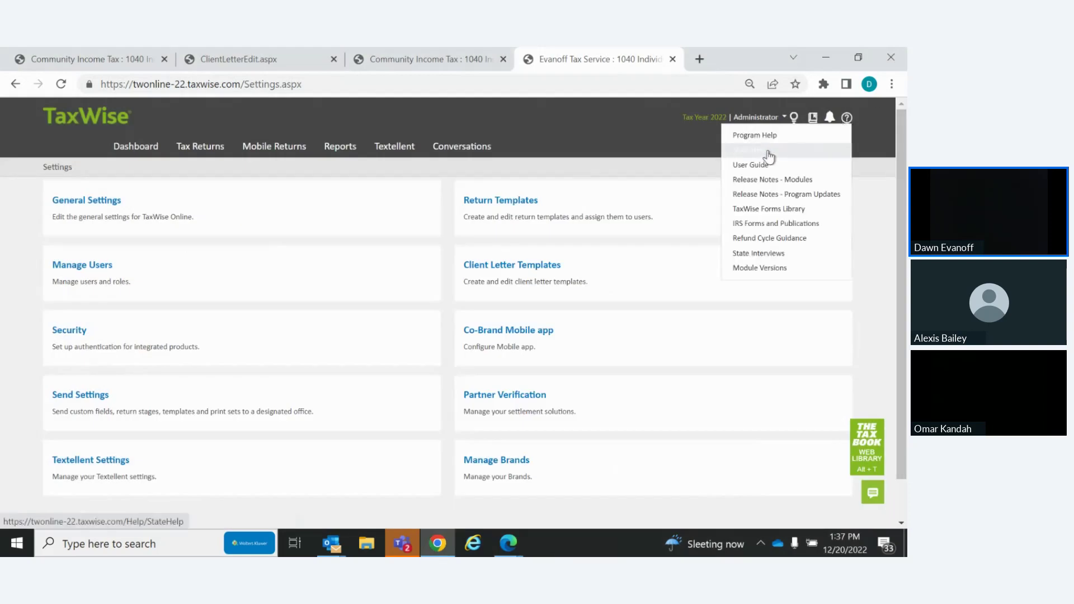
{"action": "left_click", "coordinate": [750, 150]}
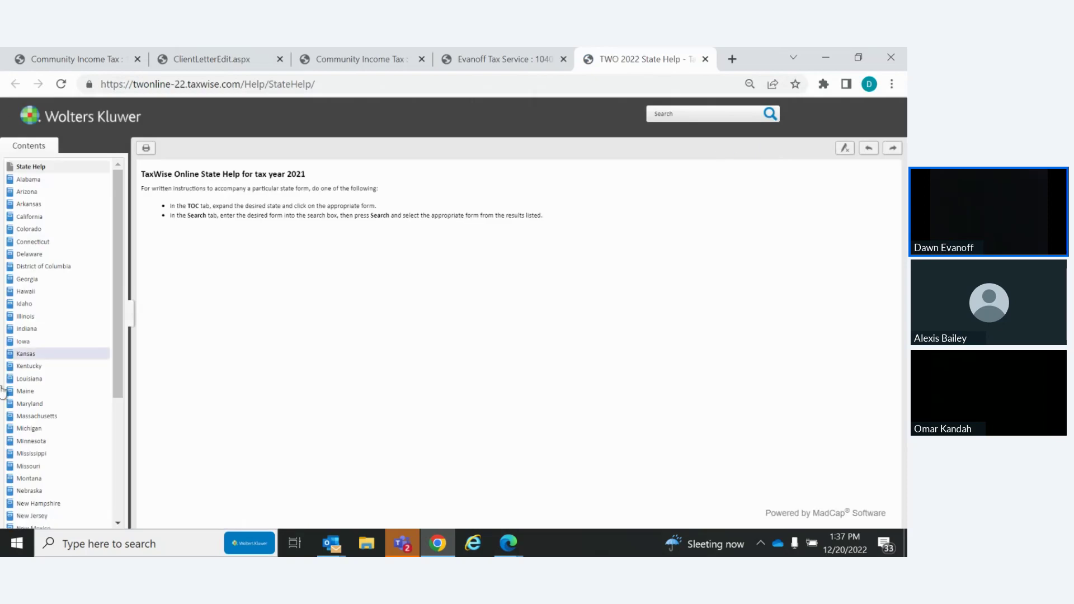
Read Minnesota's 'Using the Minnesota Individual Program' help page, then close the State Help tab
{"action": "left_click", "coordinate": [76, 442]}
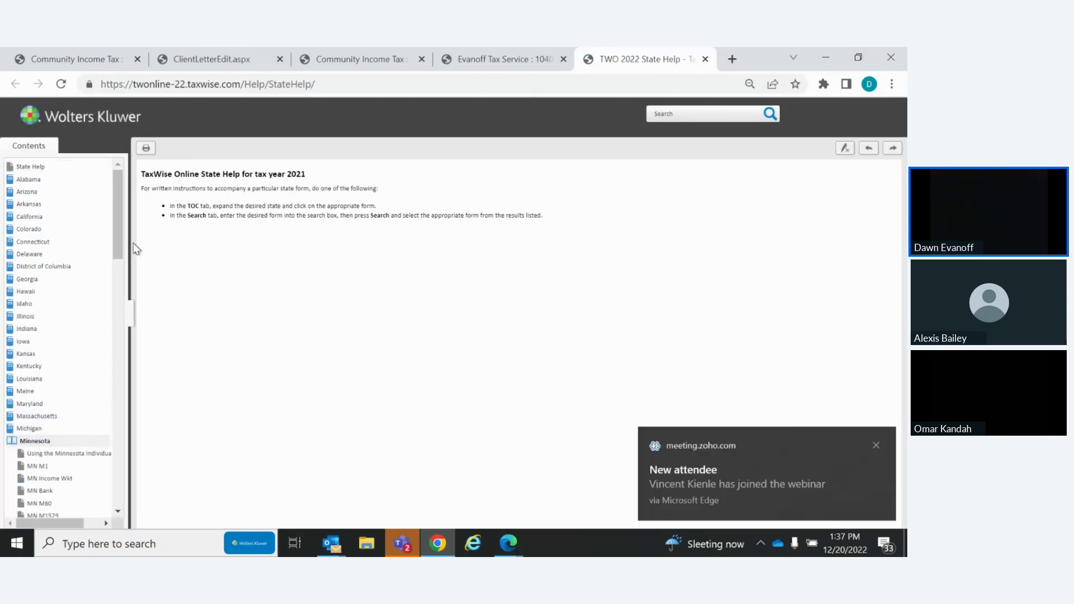
{"action": "left_click_drag", "start_coordinate": [121, 243], "coordinate": [122, 287]}
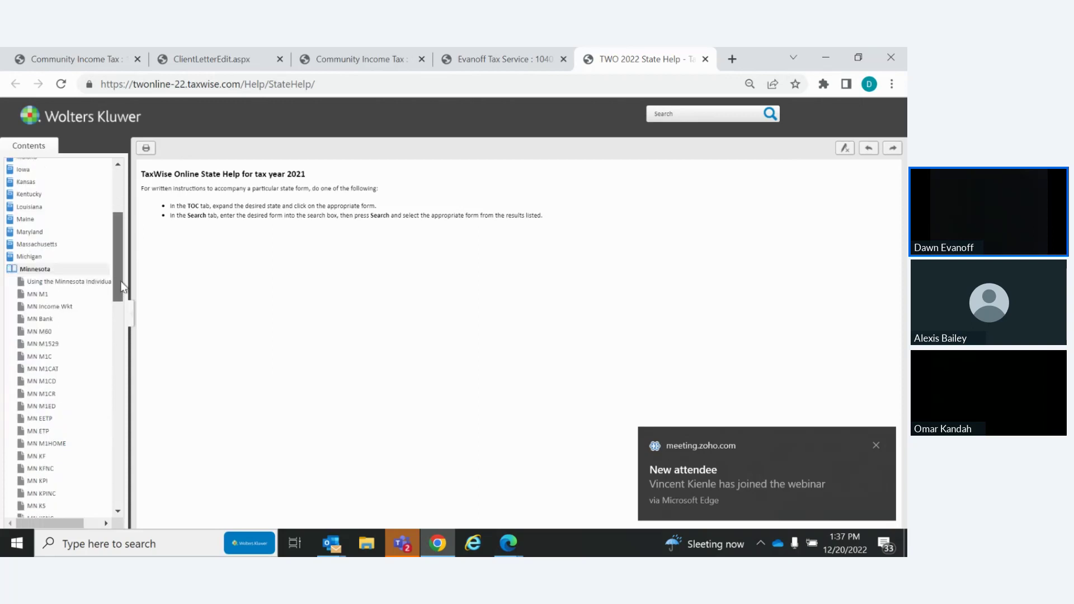
{"action": "left_click", "coordinate": [49, 283]}
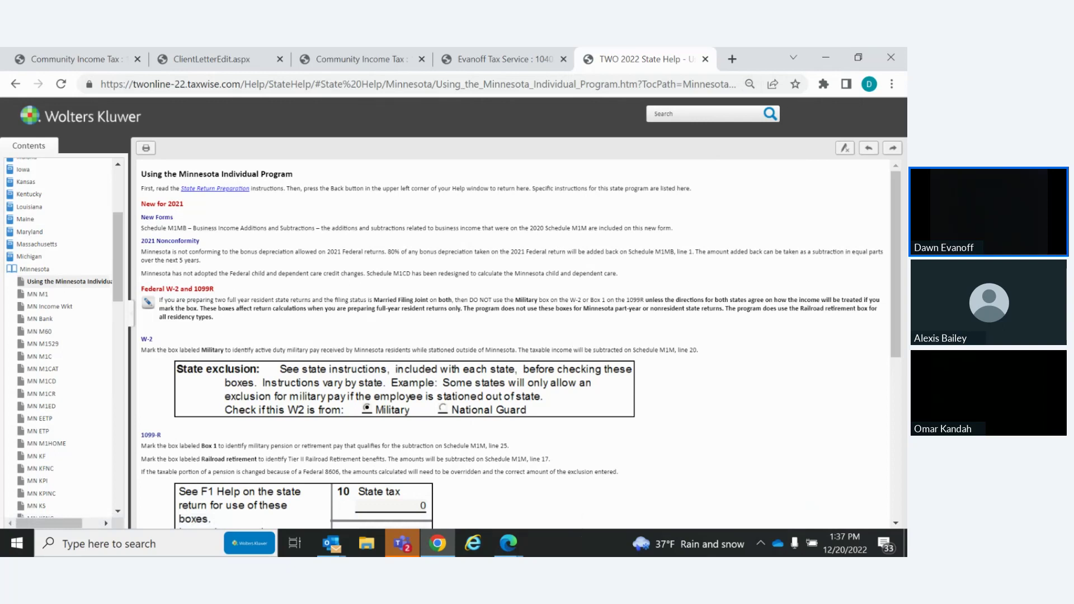
{"action": "key", "text": "alt+Tab"}
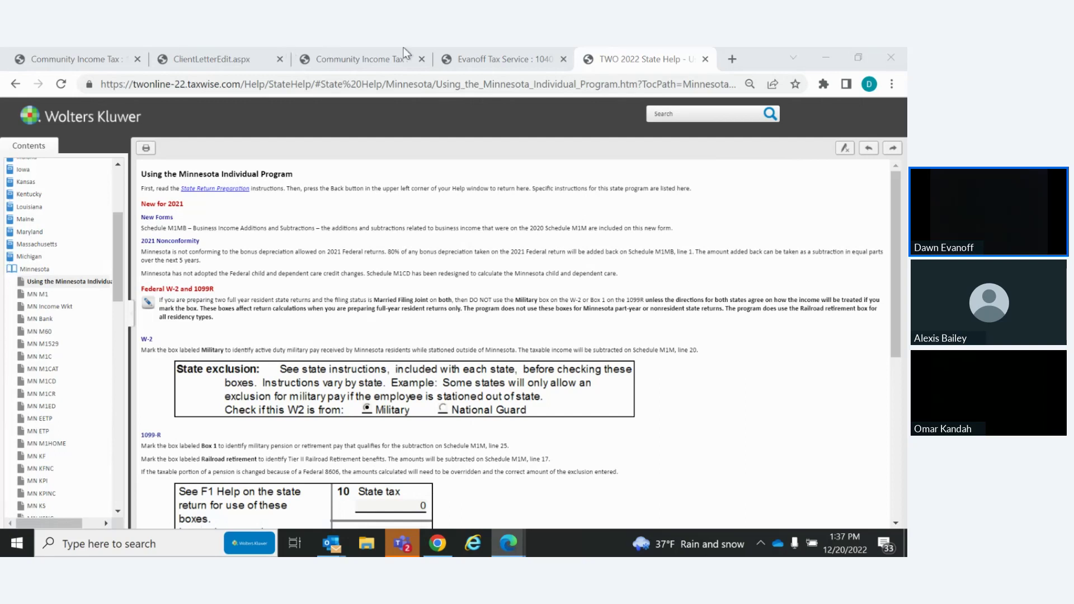
{"action": "left_click", "coordinate": [706, 59]}
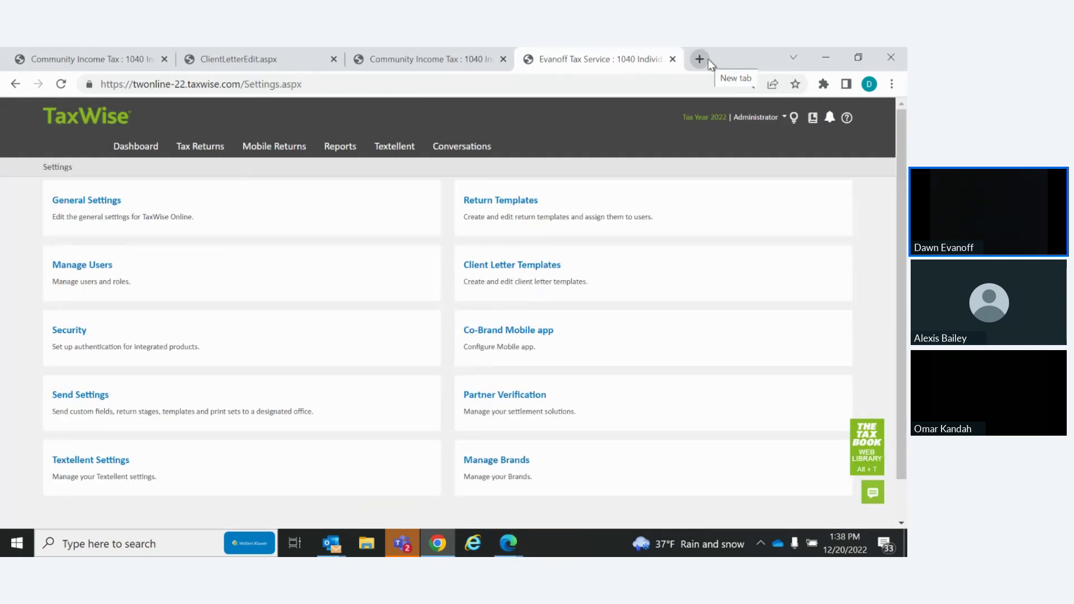
Open Module Versions from the help menu, showing Individual US version 2022.1 dated 11/3/2022
{"action": "left_click", "coordinate": [705, 209]}
{"action": "left_click", "coordinate": [848, 119]}
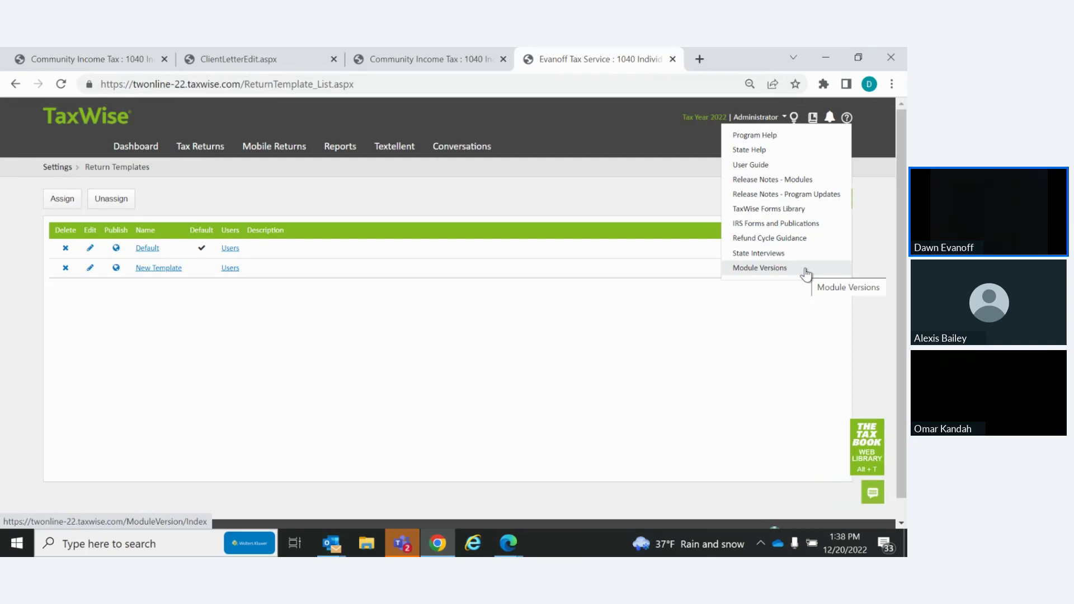
{"action": "left_click", "coordinate": [806, 271]}
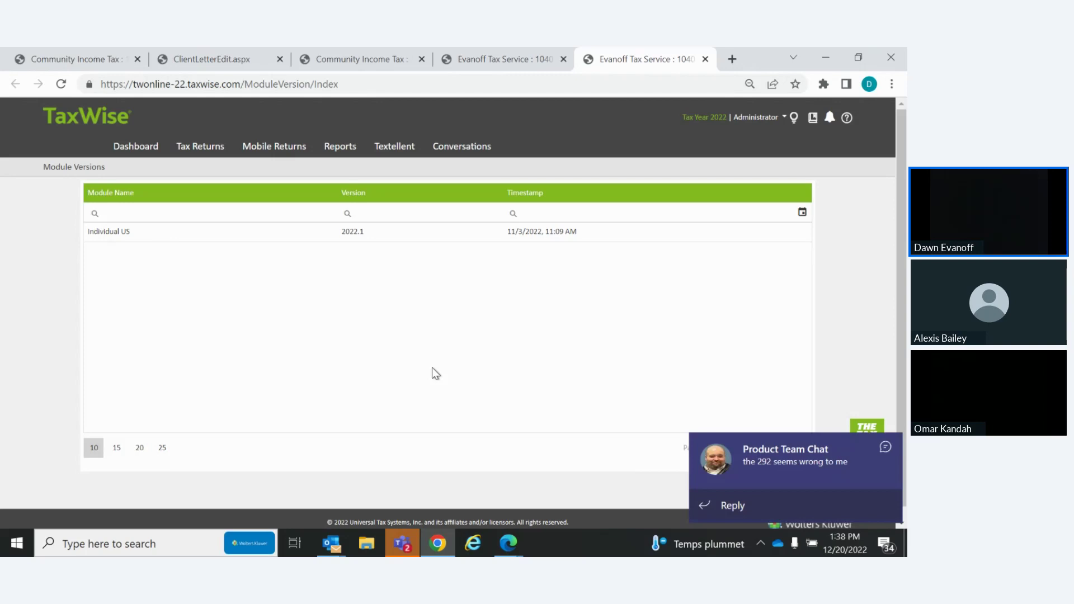
Dismiss the Teams chat and Zoho attendee notifications, then open the Administrator menu
{"action": "left_click", "coordinate": [885, 446]}
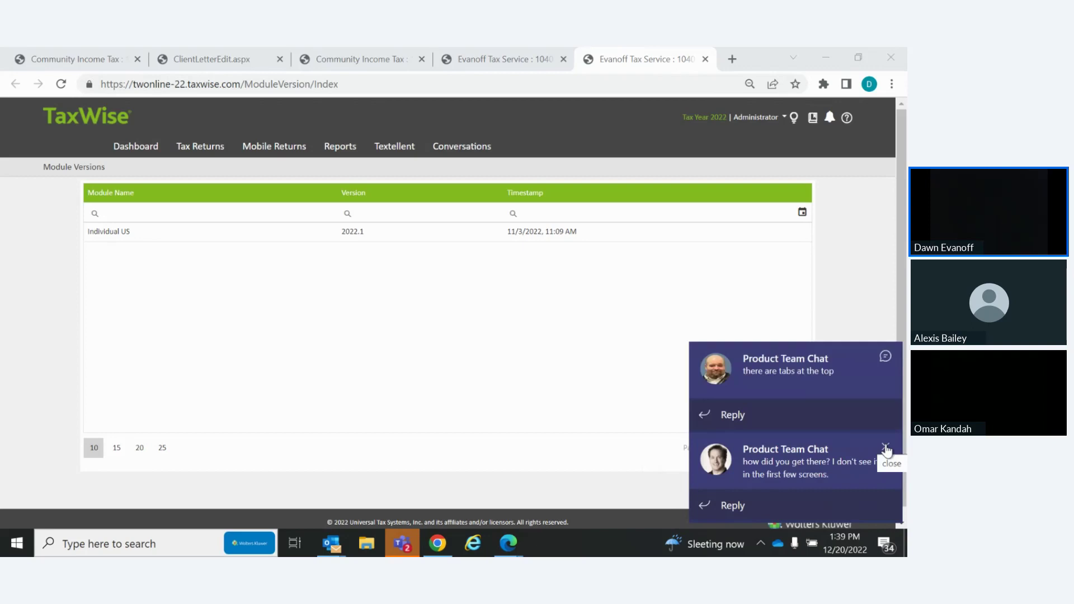
{"action": "left_click", "coordinate": [893, 448]}
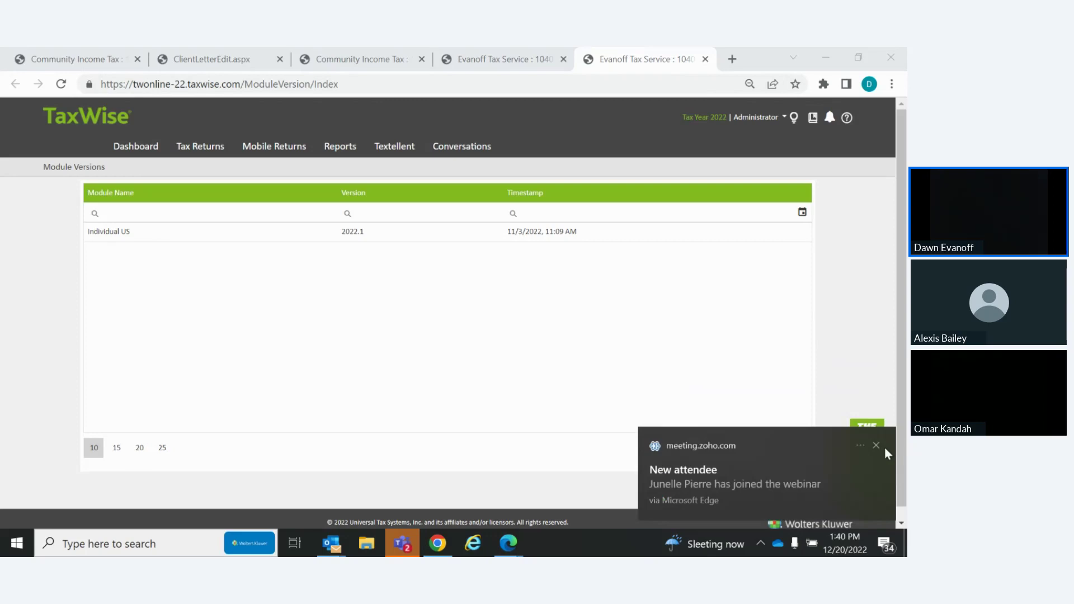
{"action": "left_click", "coordinate": [877, 446]}
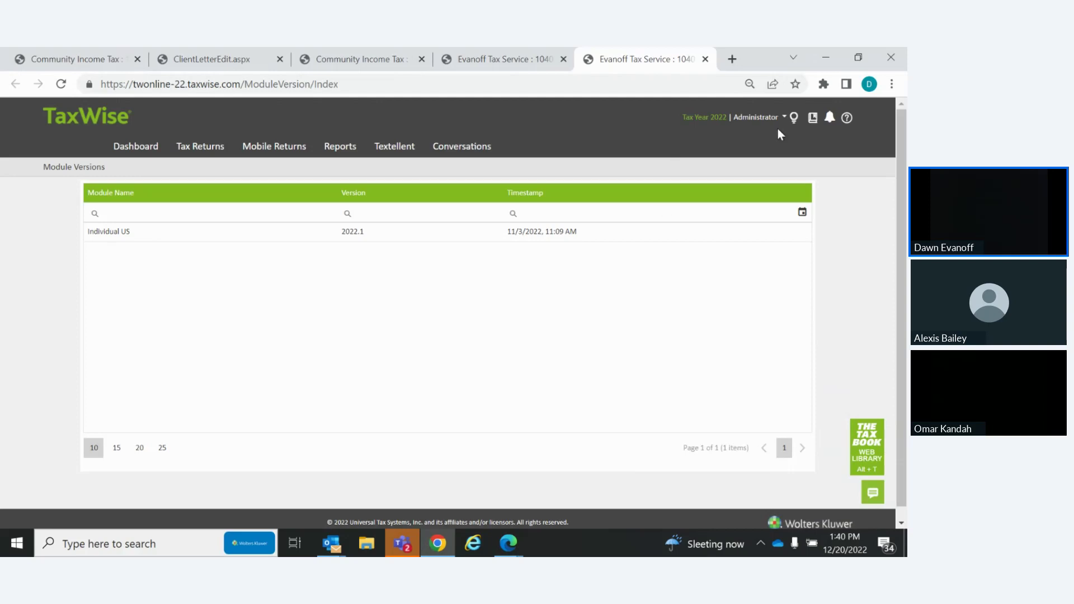
{"action": "left_click", "coordinate": [751, 121]}
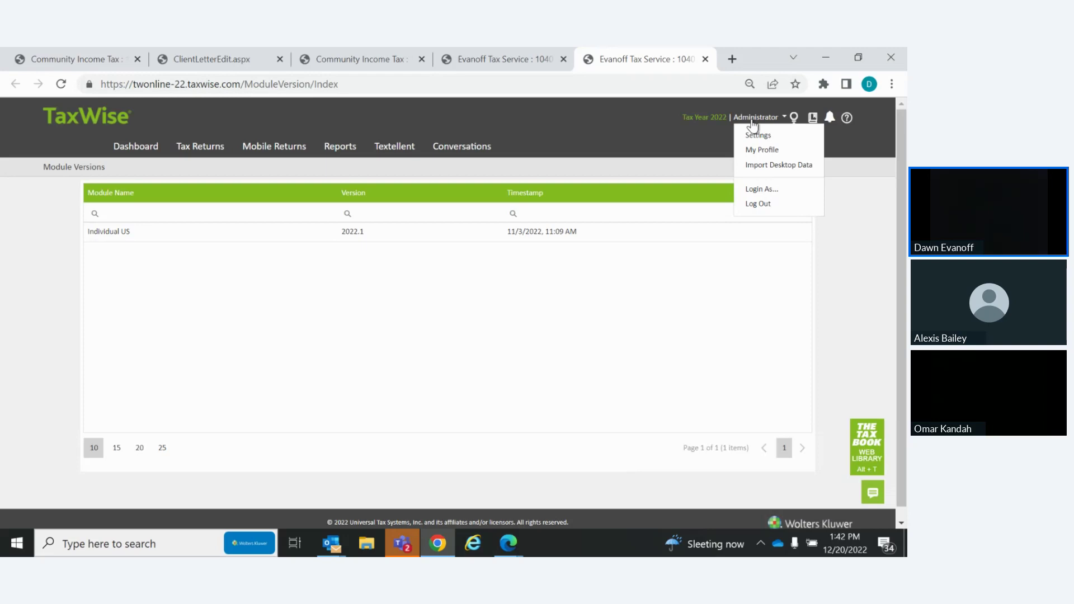
Go to Administrator > Settings and open Partner Verification, showing Protection Plus at $44.95
{"action": "left_click", "coordinate": [752, 121]}
{"action": "left_click", "coordinate": [748, 117]}
{"action": "left_click", "coordinate": [758, 136]}
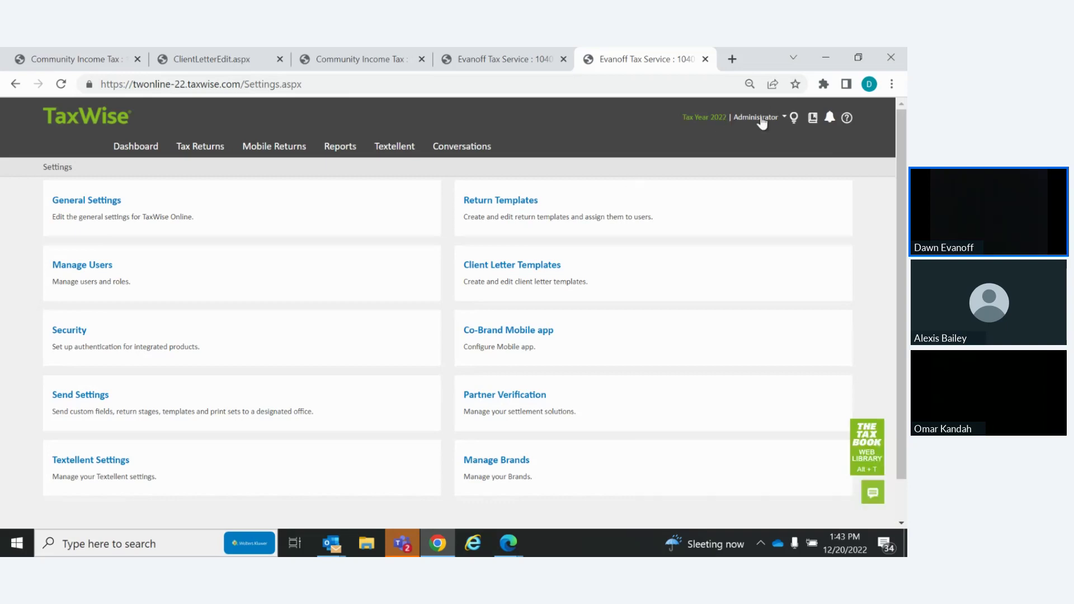
{"action": "left_click", "coordinate": [761, 118]}
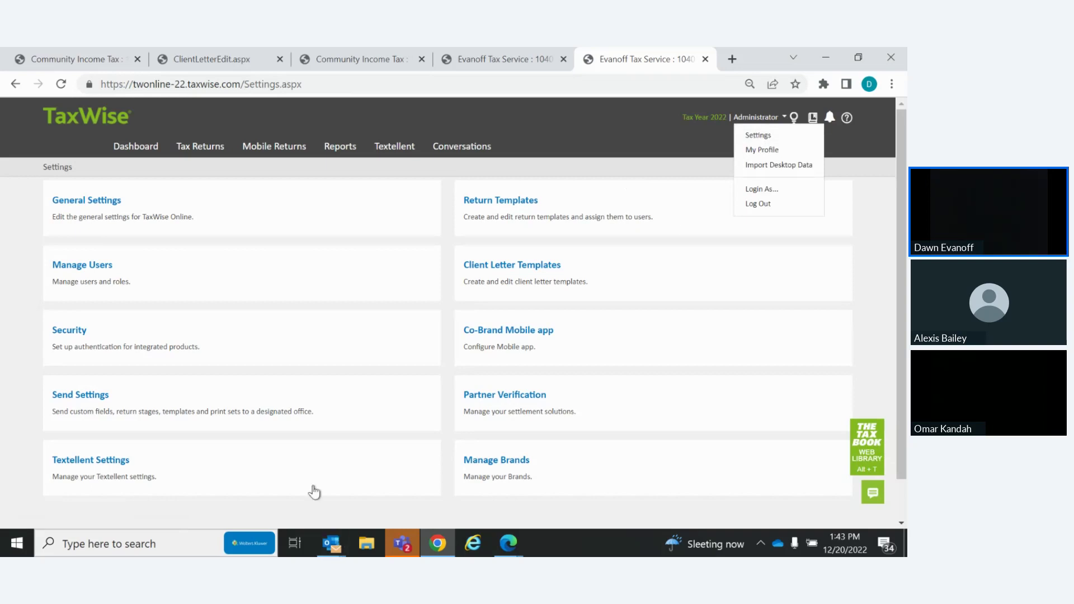
{"action": "left_click", "coordinate": [502, 397]}
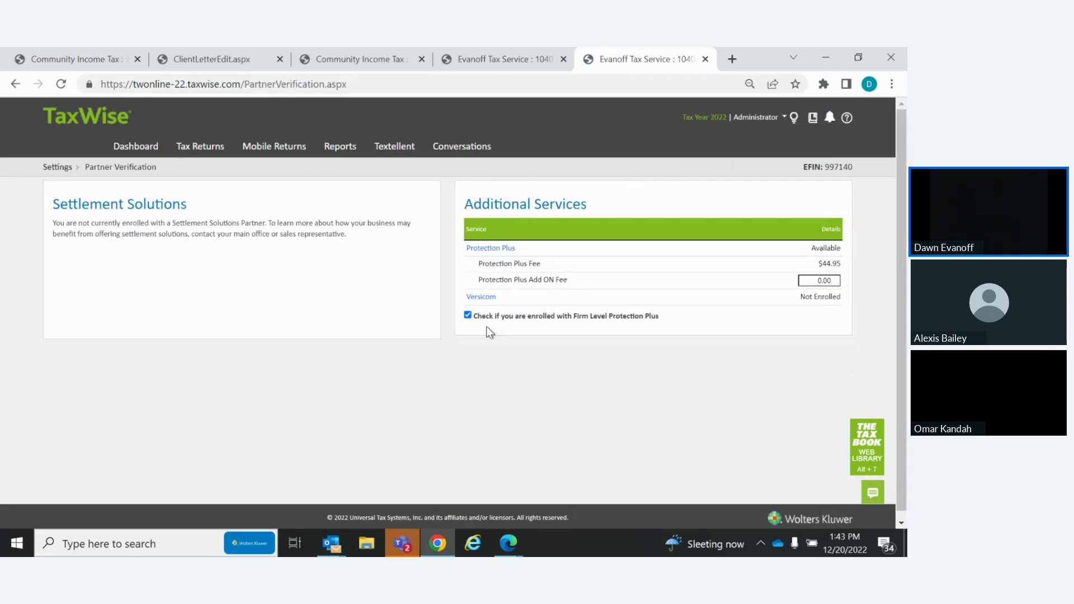
Open the Protection Plus TaxWise registration page, review its Firm-Level and Per-Return program options, then return to TaxWise
{"action": "left_click", "coordinate": [491, 249]}
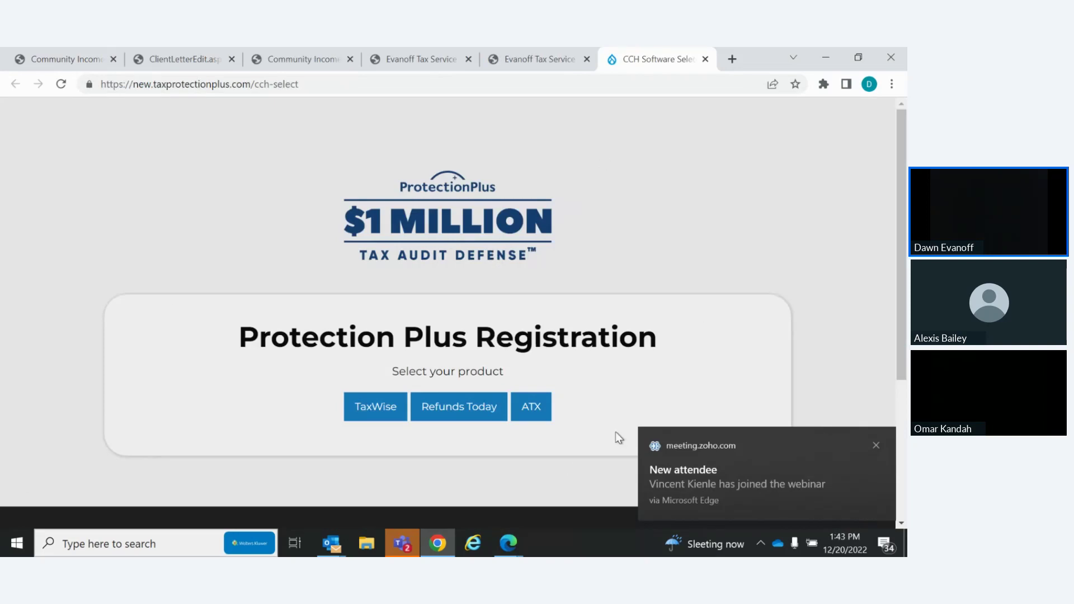
{"action": "left_click", "coordinate": [373, 412]}
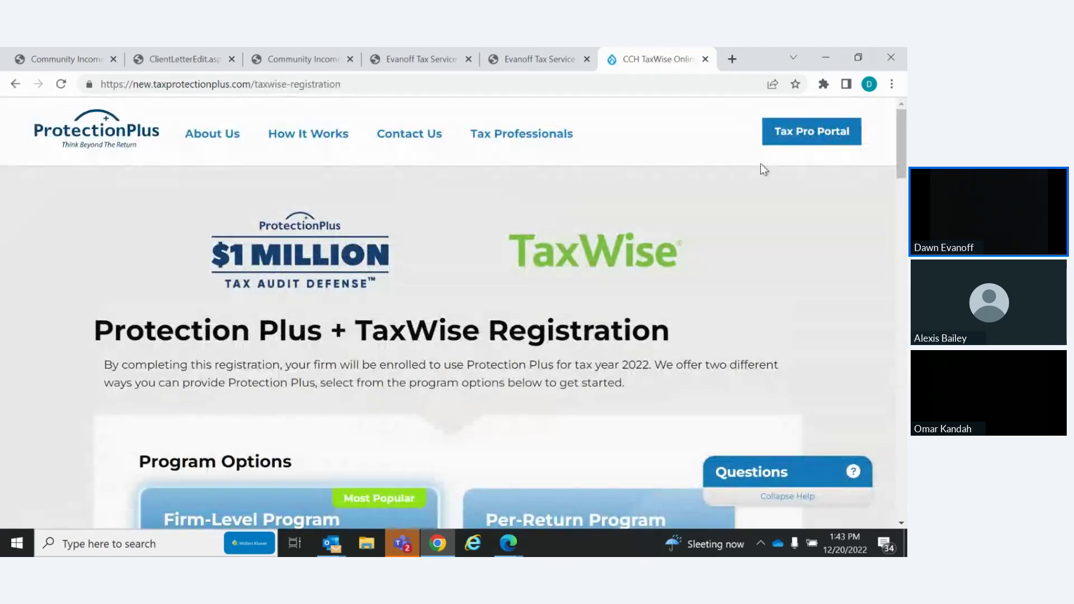
{"action": "scroll", "coordinate": [894, 129], "scroll_direction": "down", "scroll_amount": 6}
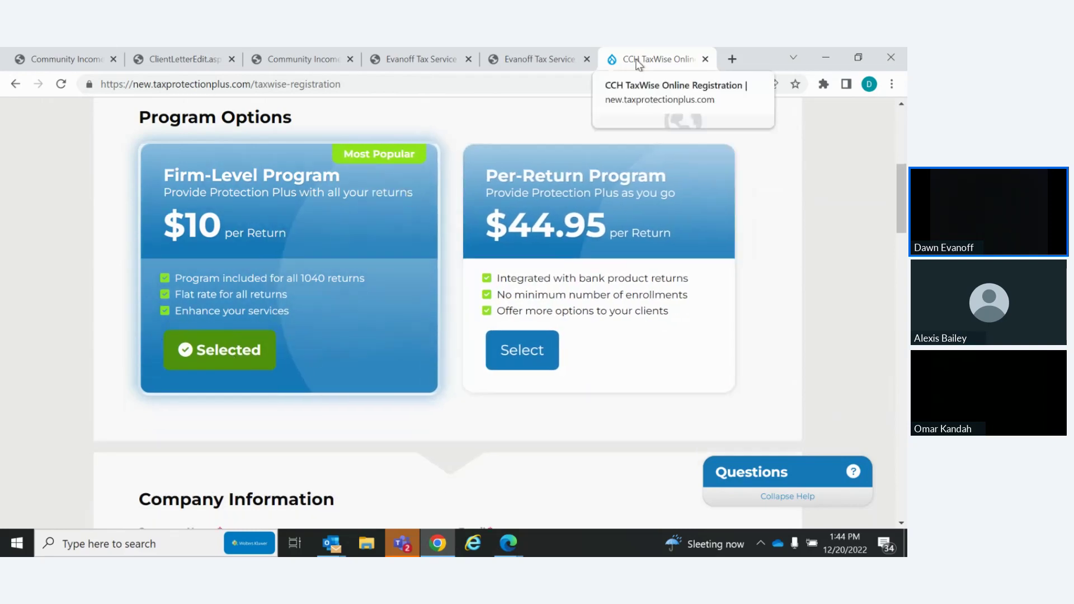
{"action": "left_click", "coordinate": [540, 60]}
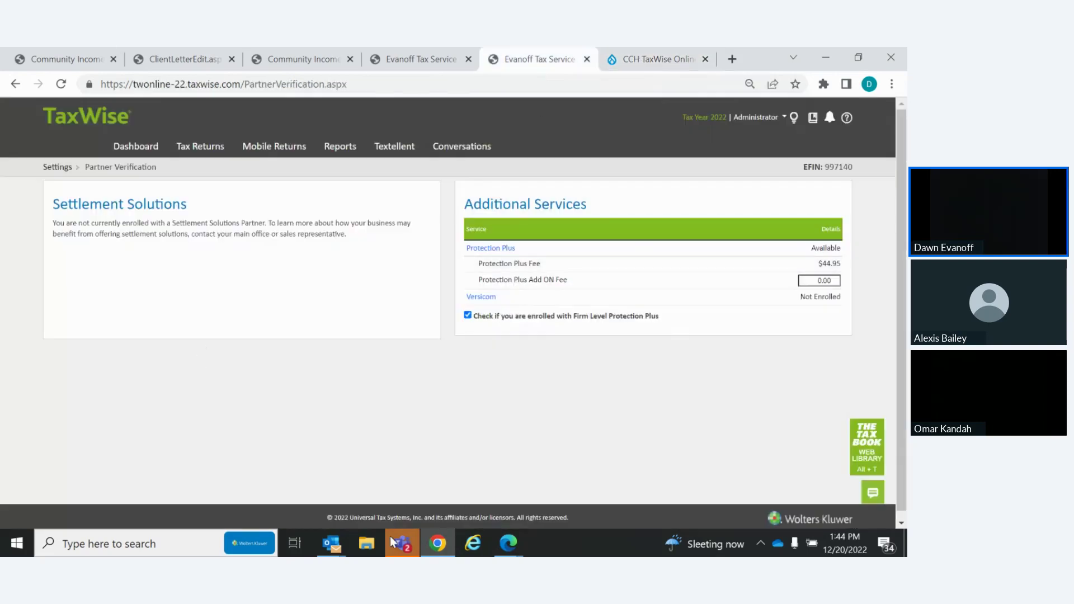
Keep Firm Level Protection Plus enrollment checked and close the Protection Plus registration tab
{"action": "mouse_move", "coordinate": [391, 538]}
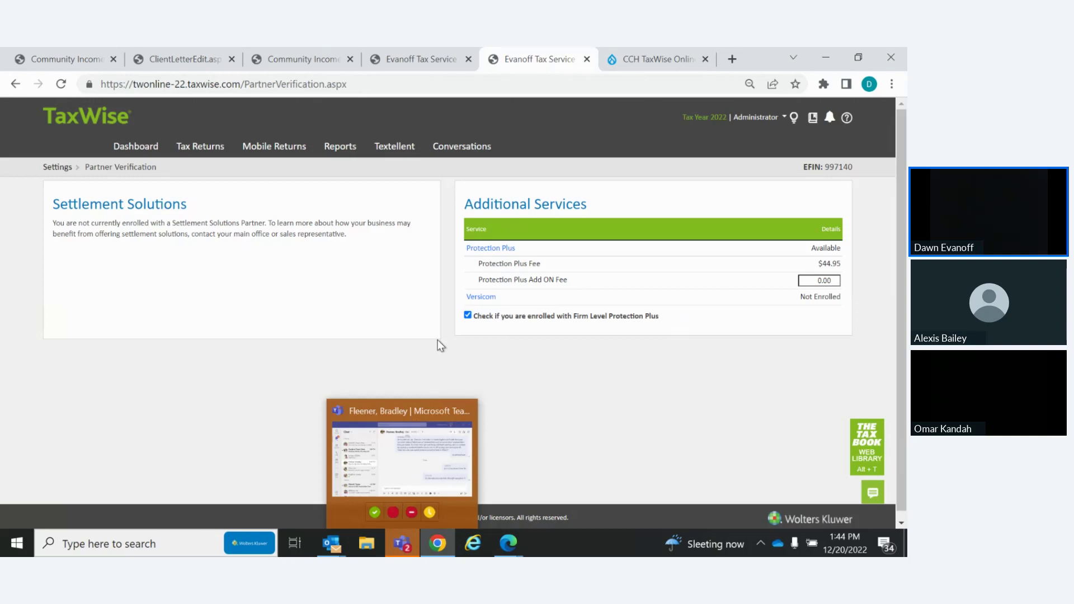
{"action": "left_click", "coordinate": [524, 321]}
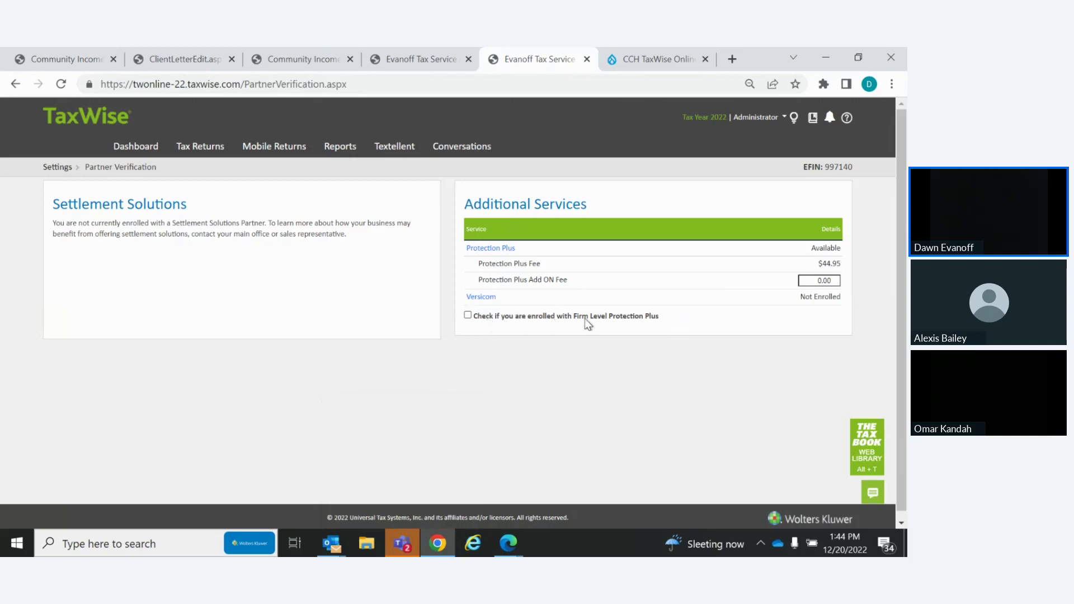
{"action": "left_click", "coordinate": [468, 317]}
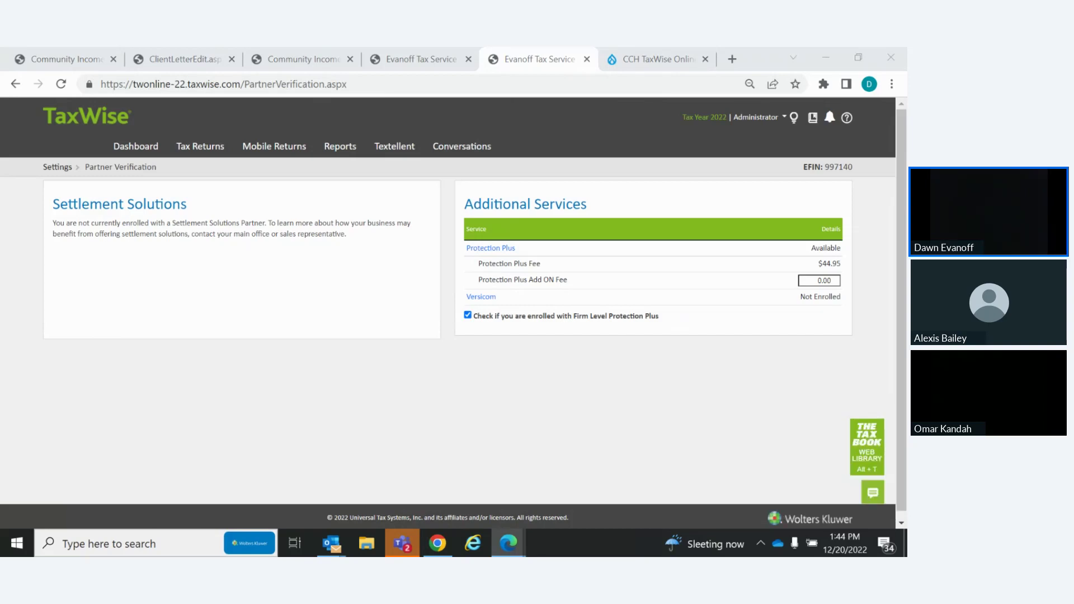
{"action": "left_click", "coordinate": [706, 59]}
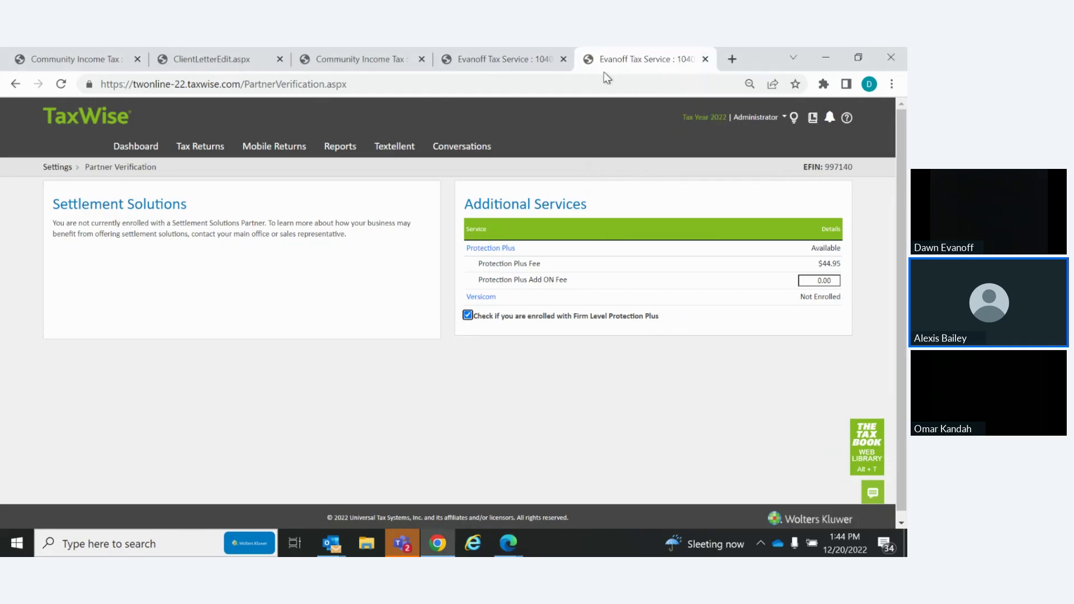
Close the Partner Verification and ClientLetterEdit.aspx tabs, then open the Return Templates list
{"action": "left_click", "coordinate": [703, 62]}
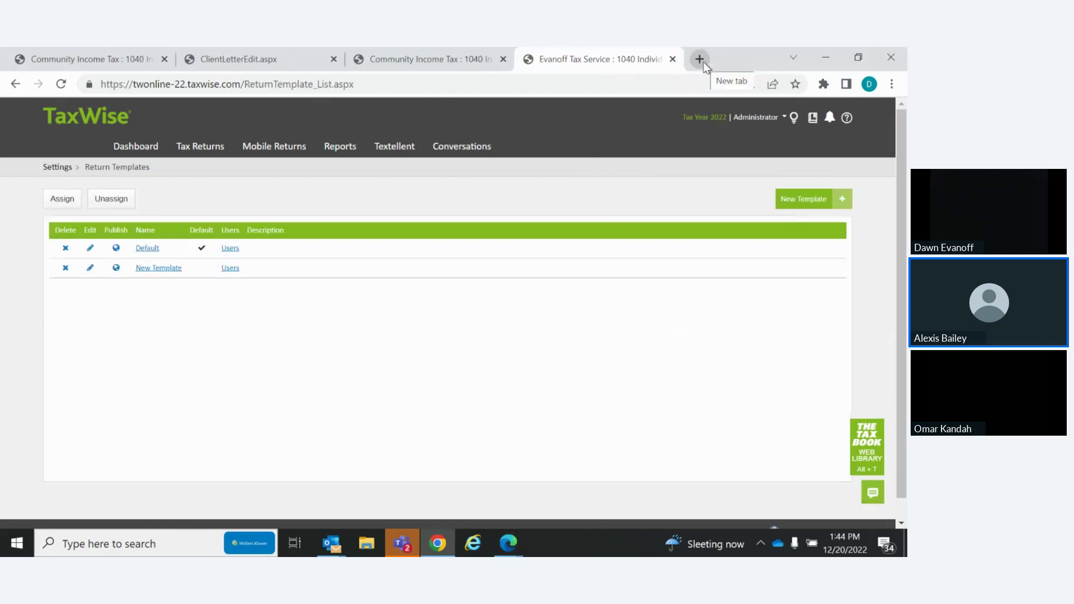
{"action": "left_click", "coordinate": [334, 59]}
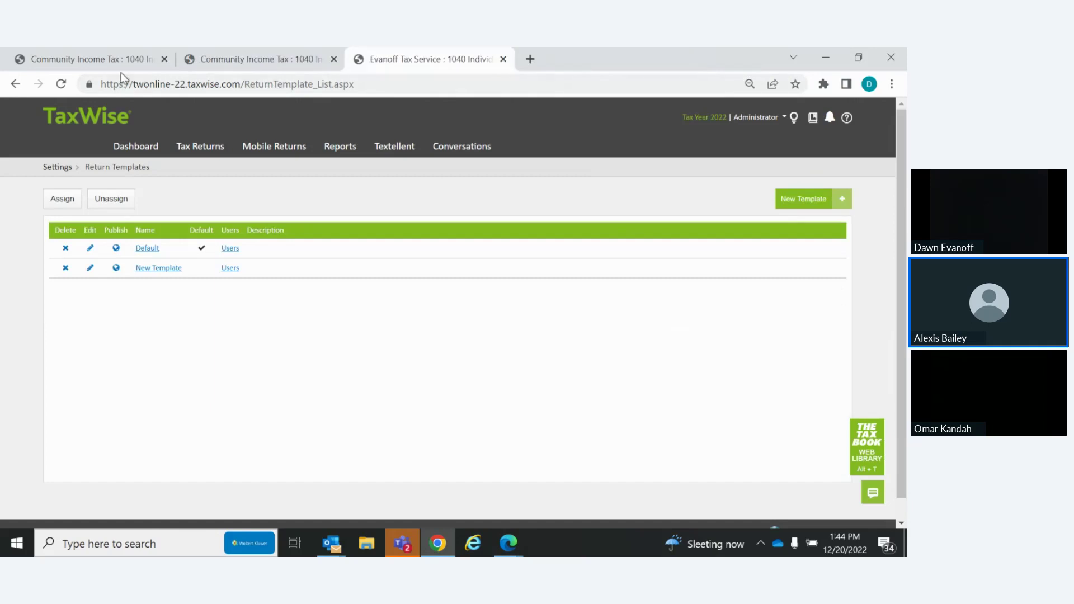
{"action": "left_click", "coordinate": [270, 62]}
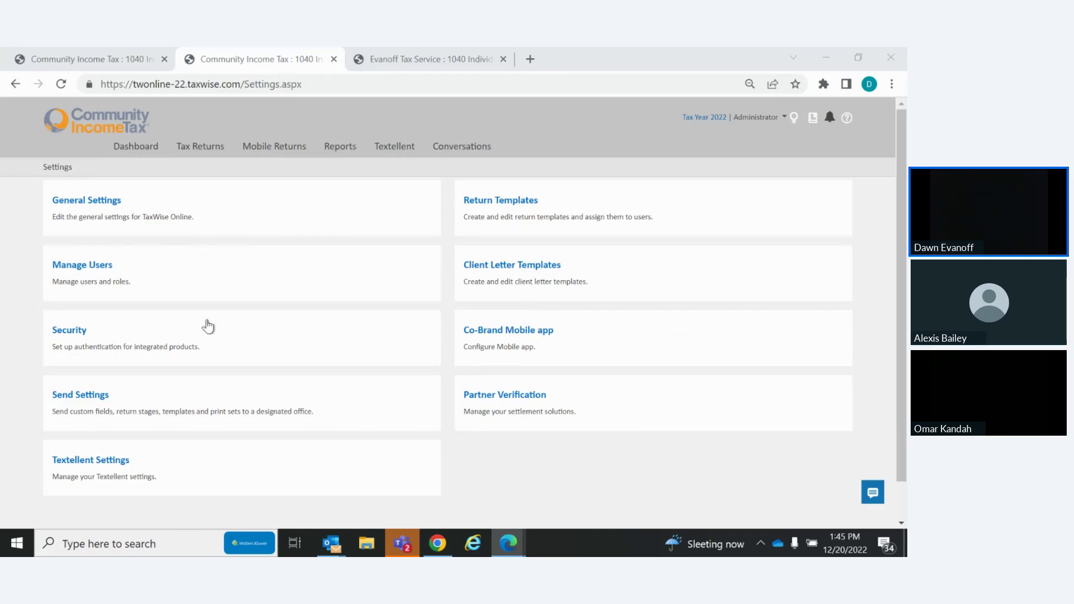
{"action": "left_click", "coordinate": [498, 214]}
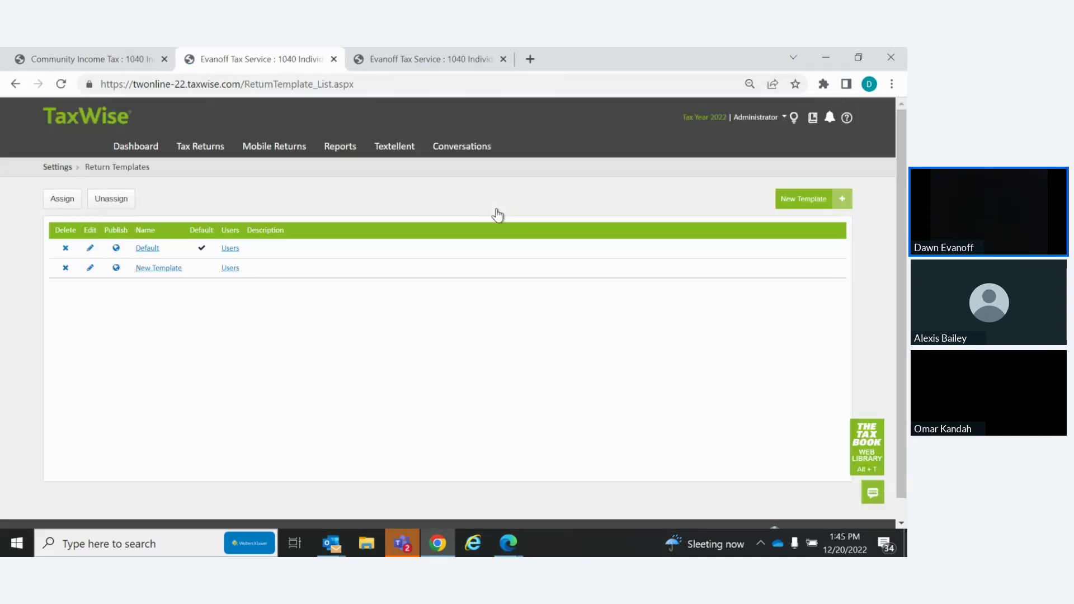
Edit the Default template and view its Price fee table: 1040 at 110.00, ProtectionPLUS at 20.00
{"action": "left_click", "coordinate": [89, 249]}
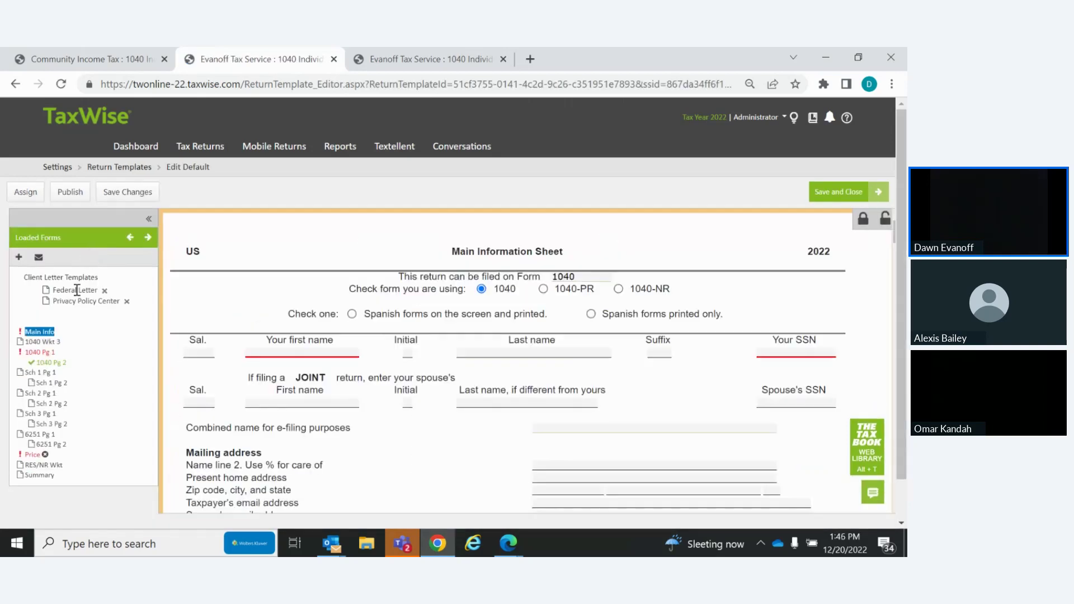
{"action": "left_click", "coordinate": [33, 455]}
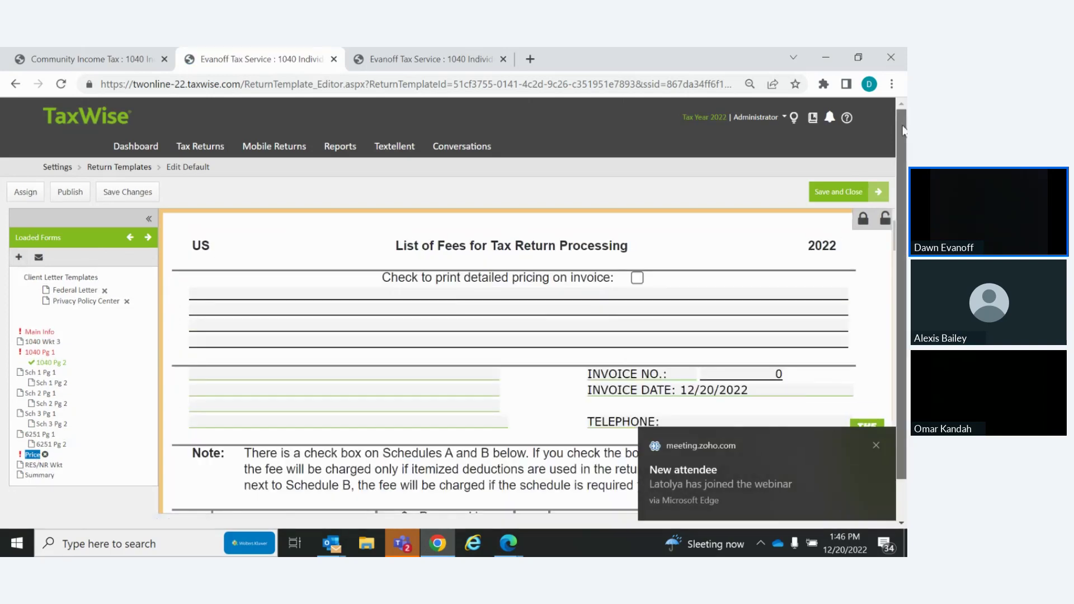
{"action": "scroll", "coordinate": [887, 246], "scroll_direction": "down", "scroll_amount": 1}
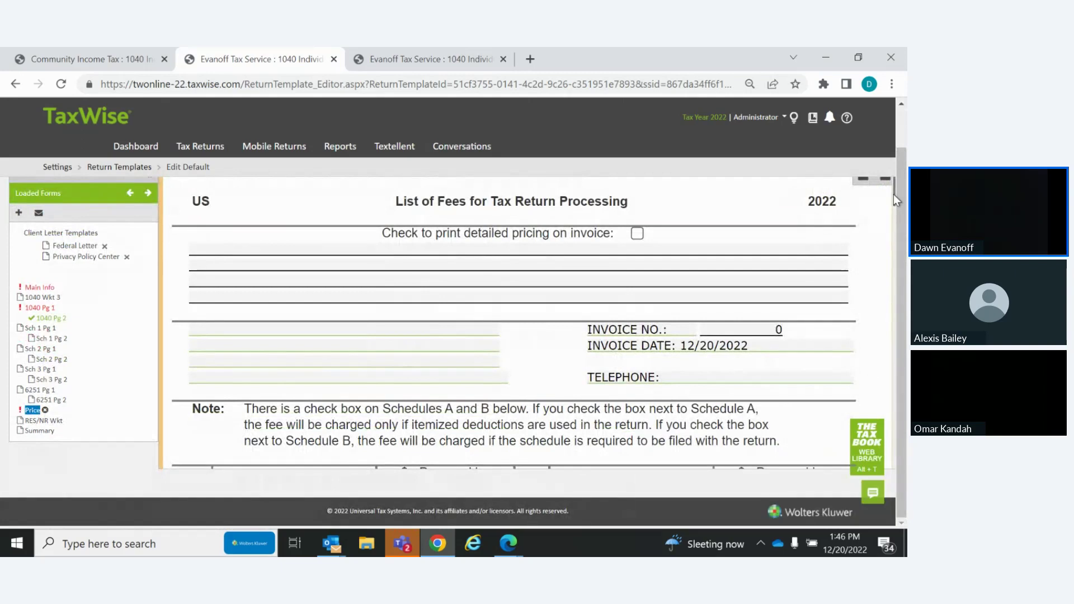
{"action": "left_click_drag", "start_coordinate": [895, 194], "coordinate": [895, 211]}
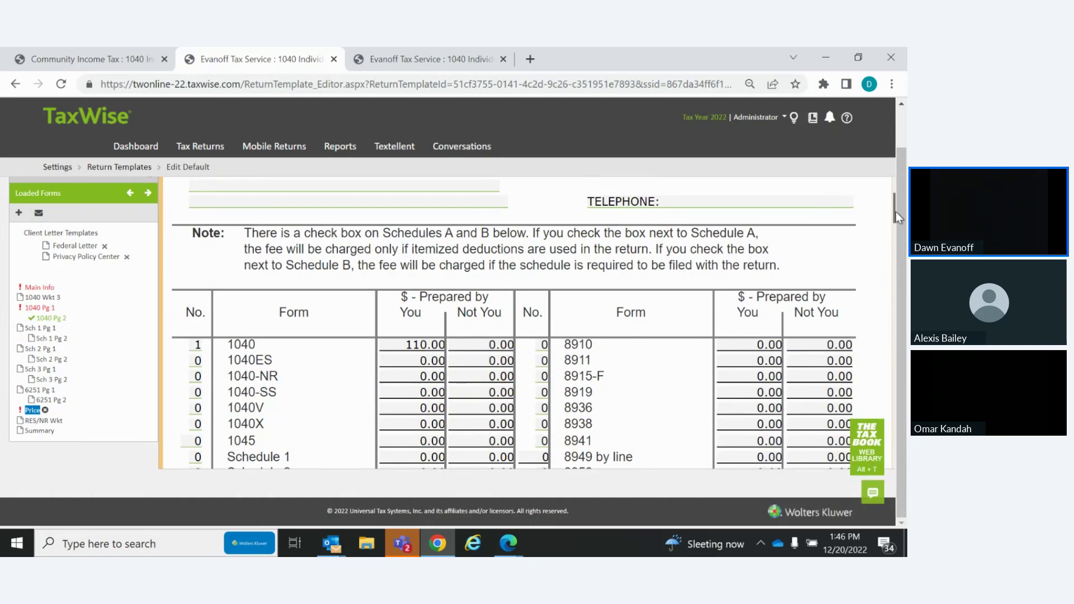
{"action": "left_click_drag", "start_coordinate": [895, 211], "coordinate": [895, 212]}
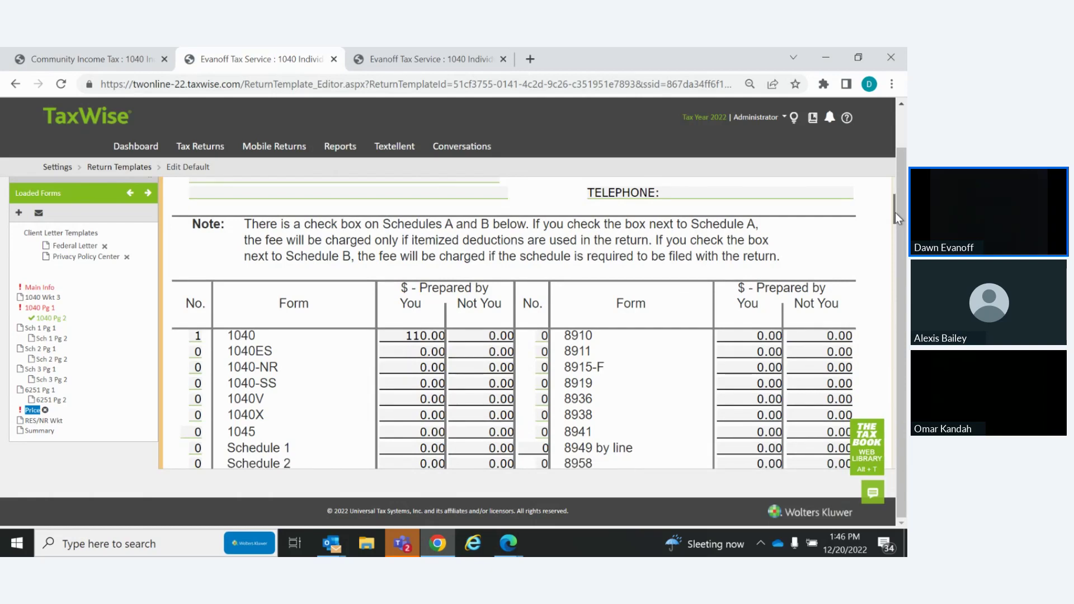
{"action": "left_click_drag", "start_coordinate": [896, 212], "coordinate": [859, 386]}
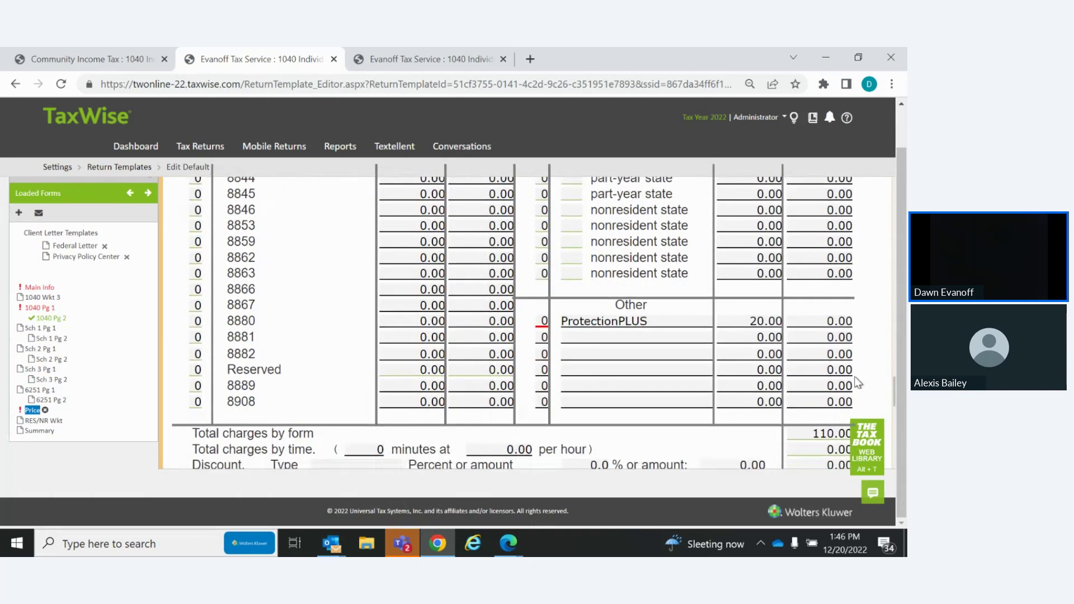
Enter a quantity of 1 on the 20.00 ProtectionPLUS fee line
{"action": "left_click", "coordinate": [692, 321]}
{"action": "left_click", "coordinate": [762, 320]}
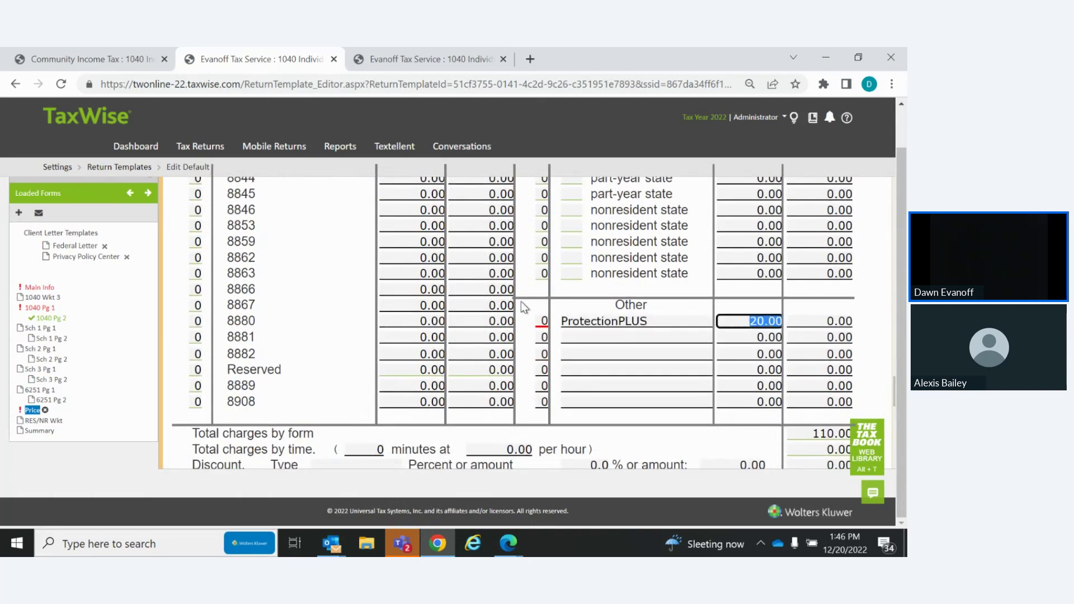
{"action": "left_click", "coordinate": [542, 322]}
{"action": "type", "text": "1"}
{"action": "key", "text": "Tab"}
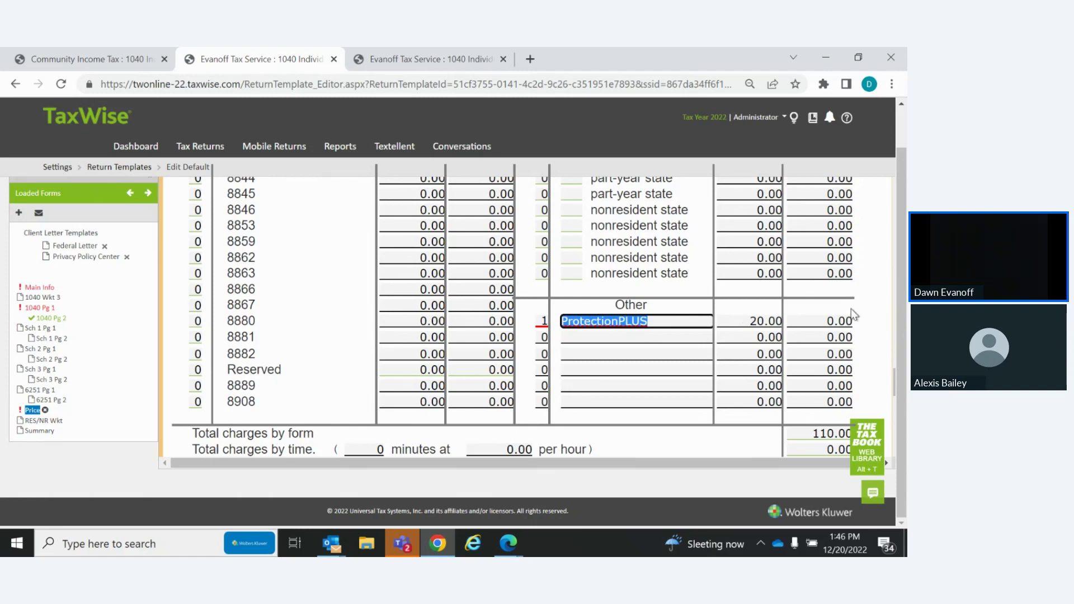
Re-apply the ProtectionPLUS quantity so total charges by form recalculate to 130.00
{"action": "left_click_drag", "start_coordinate": [895, 384], "coordinate": [899, 186]}
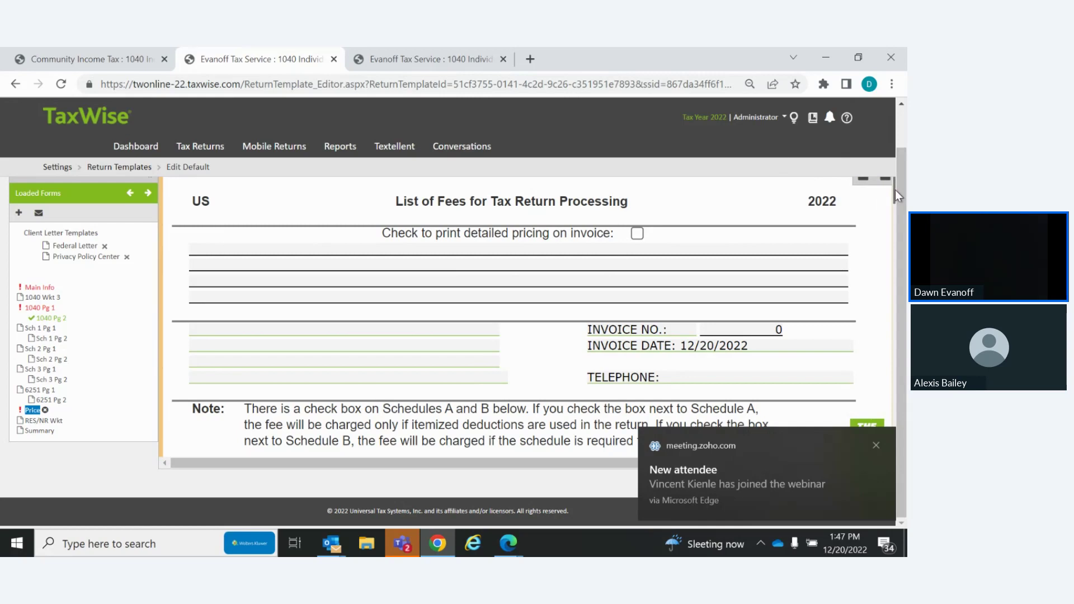
{"action": "left_click_drag", "start_coordinate": [895, 190], "coordinate": [888, 395]}
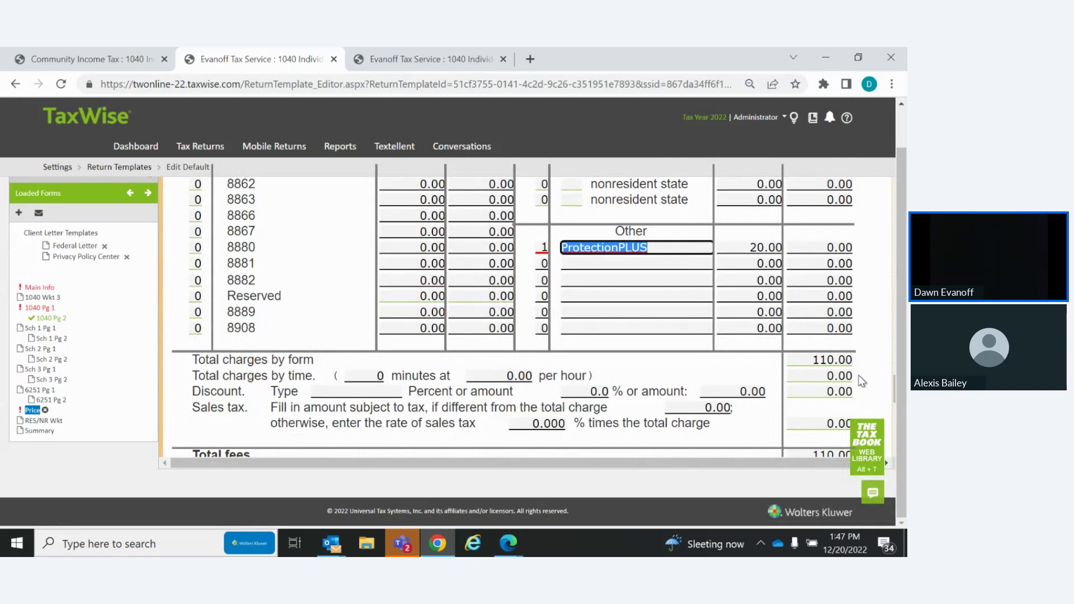
{"action": "left_click", "coordinate": [541, 247]}
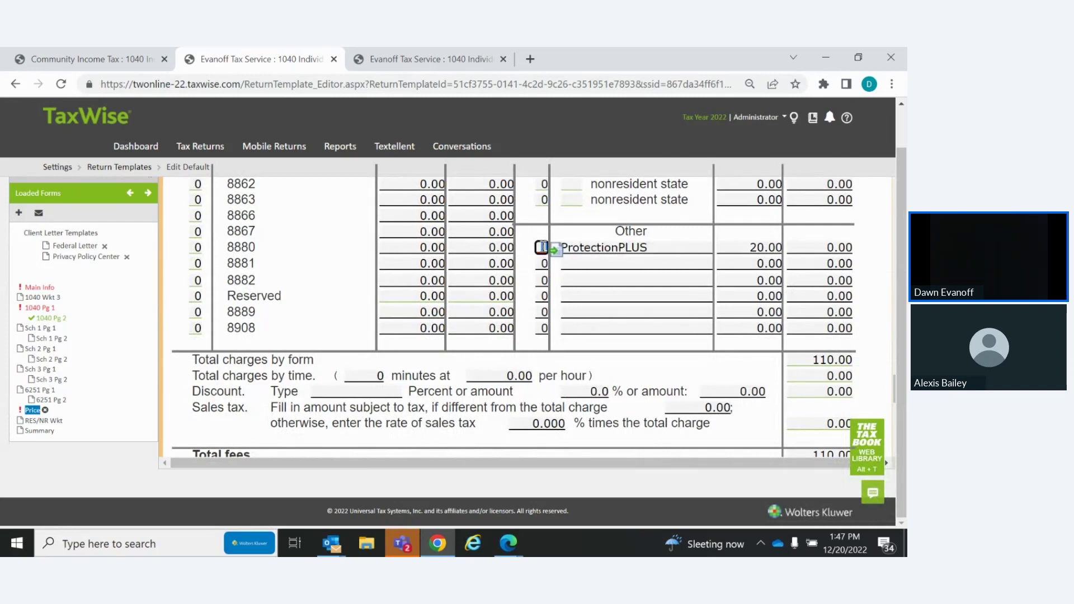
{"action": "key", "text": "Tab"}
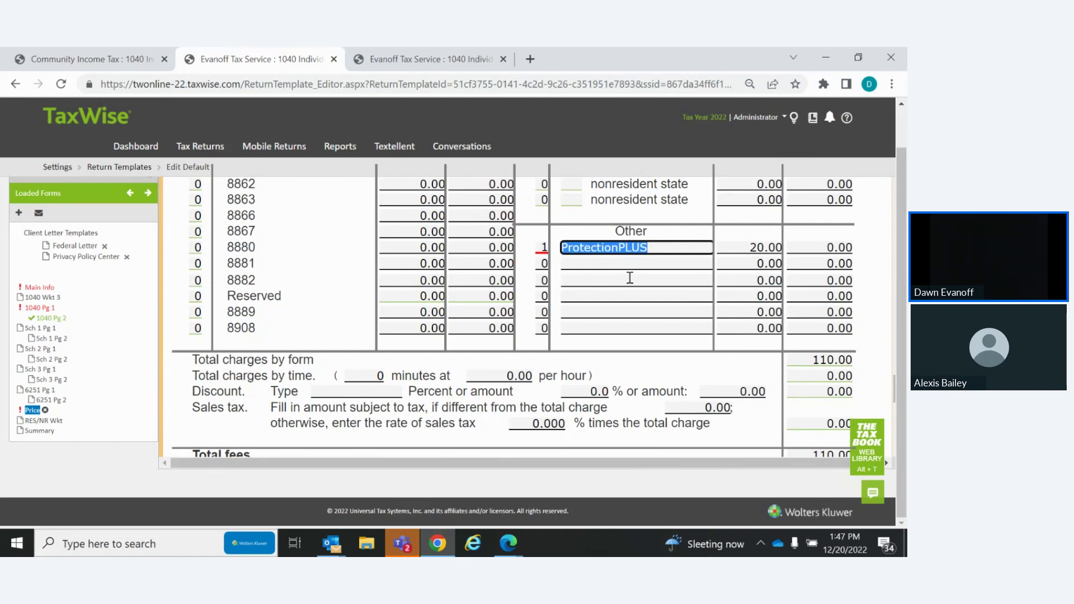
{"action": "left_click", "coordinate": [630, 278]}
{"action": "left_click", "coordinate": [542, 247]}
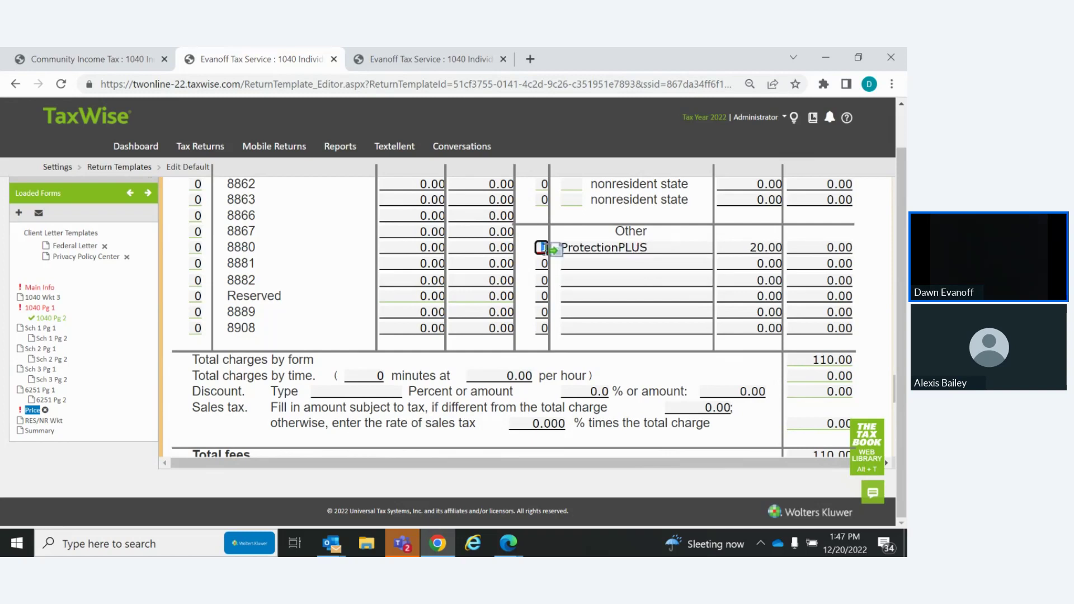
{"action": "key", "text": "Tab"}
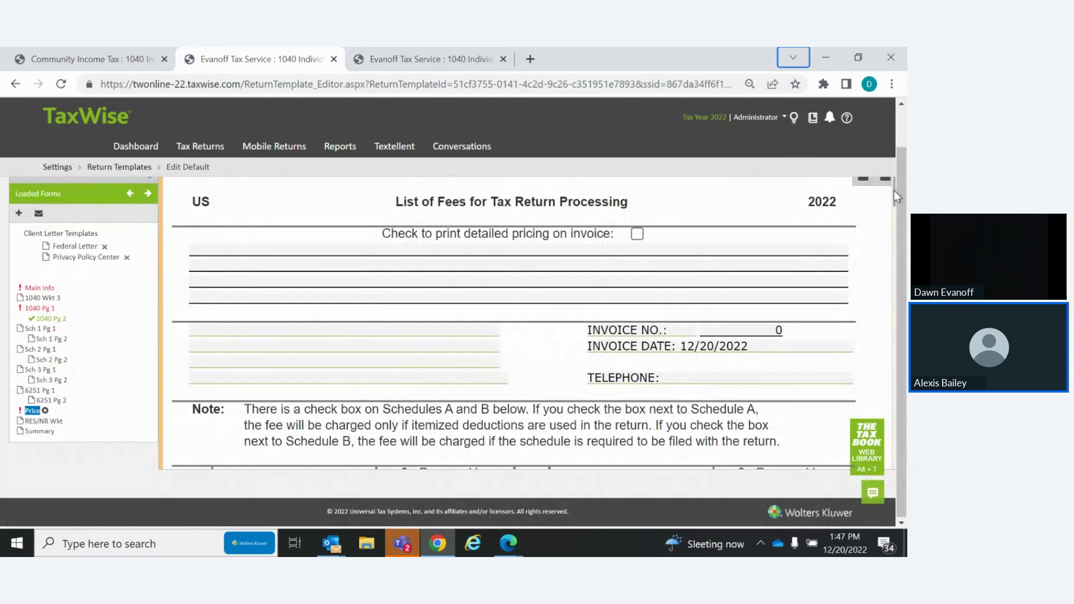
{"action": "left_click_drag", "start_coordinate": [894, 190], "coordinate": [892, 398]}
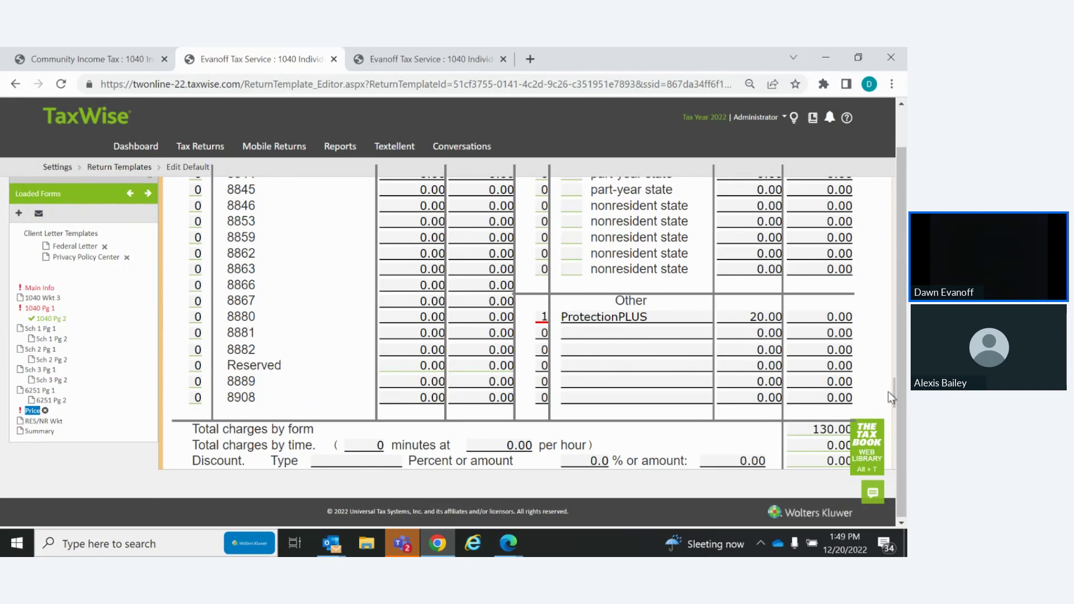
Return to Settings and reopen Partner Verification to view the Additional Services panel
{"action": "left_click", "coordinate": [751, 120]}
{"action": "left_click", "coordinate": [760, 133]}
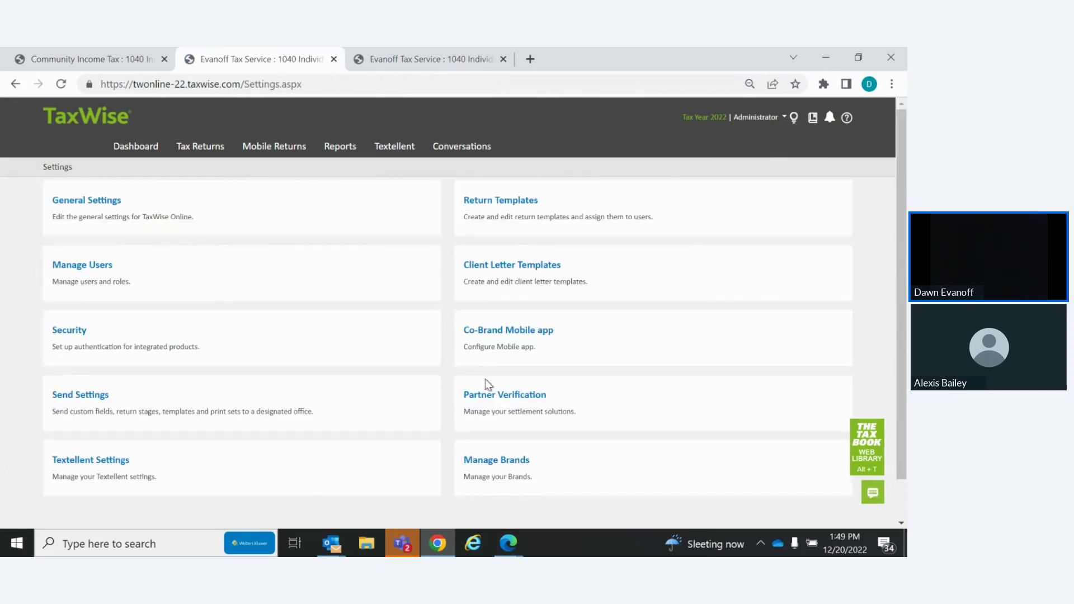
{"action": "left_click", "coordinate": [486, 401]}
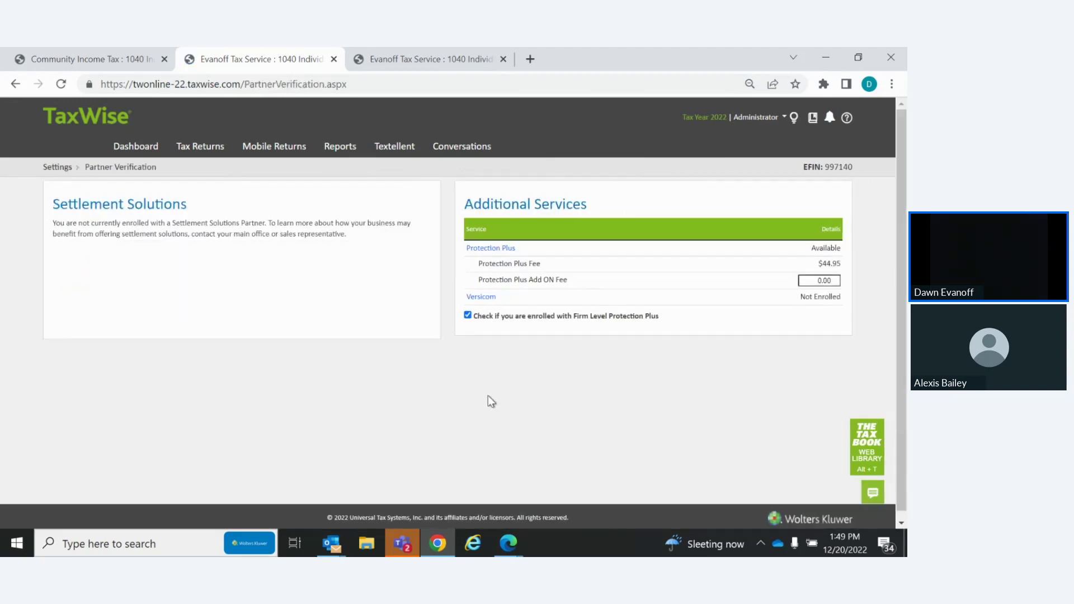
Reopen the Protection Plus TaxWise registration form and scroll through it to the Firm-Level Program
{"action": "left_click", "coordinate": [493, 248]}
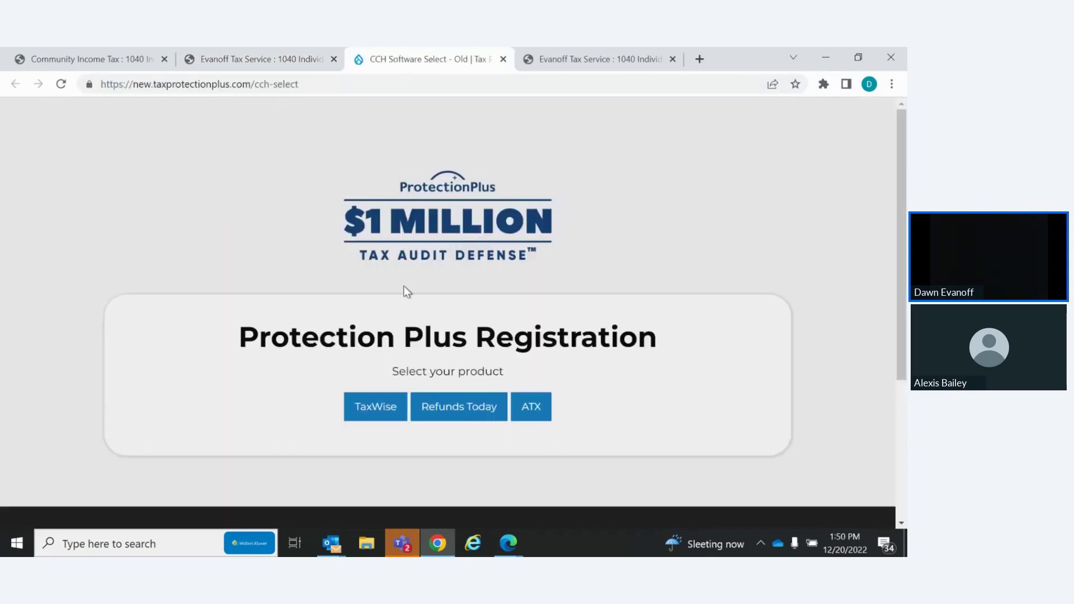
{"action": "left_click", "coordinate": [380, 415]}
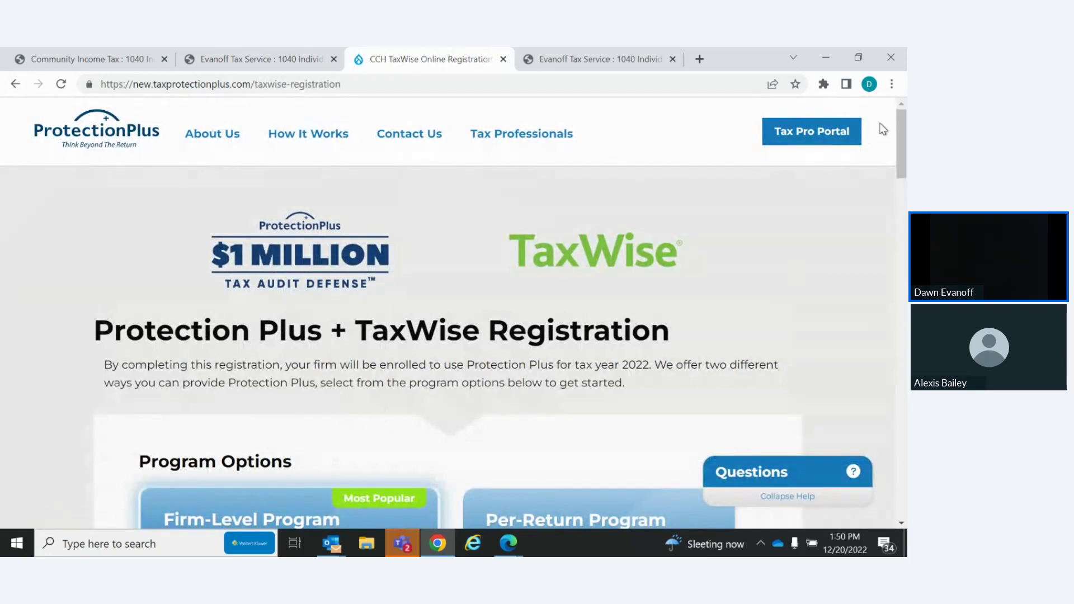
{"action": "scroll", "coordinate": [900, 127], "scroll_direction": "down", "scroll_amount": 5}
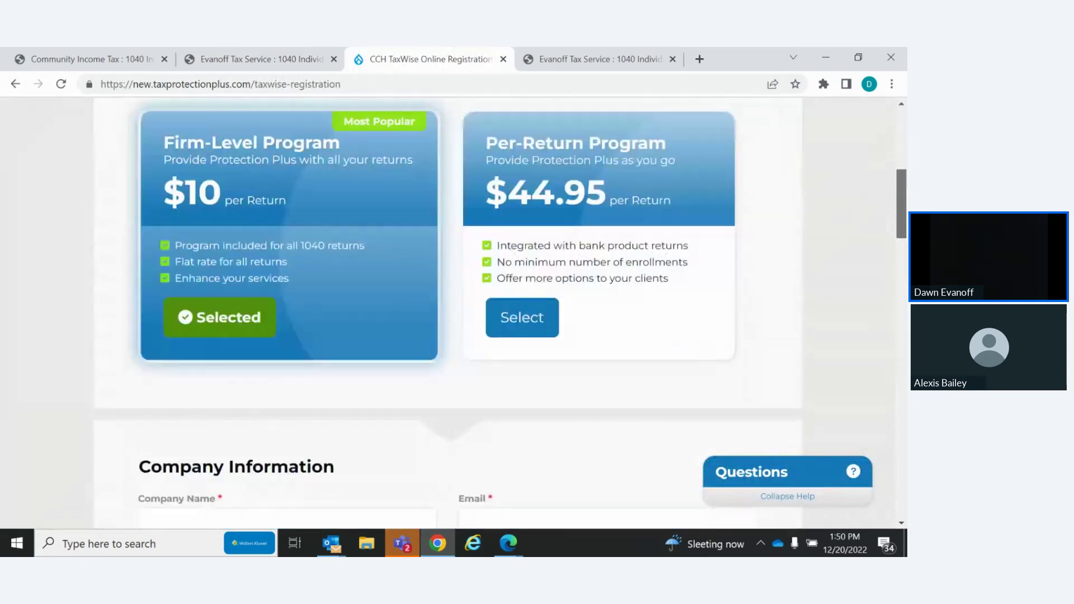
{"action": "scroll", "coordinate": [499, 311], "scroll_direction": "down", "scroll_amount": 2}
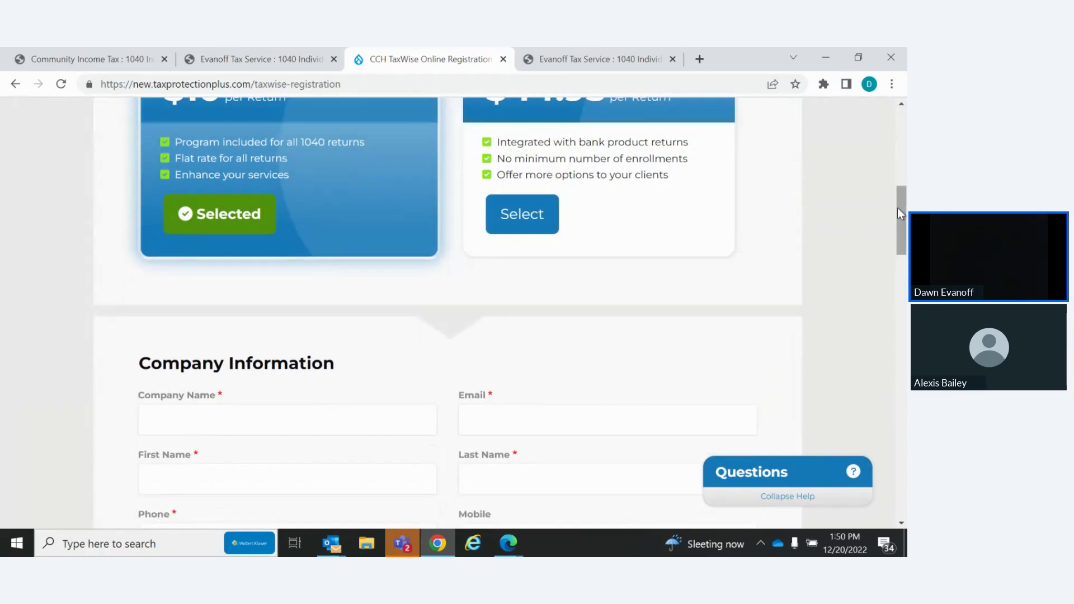
{"action": "left_click", "coordinate": [900, 261]}
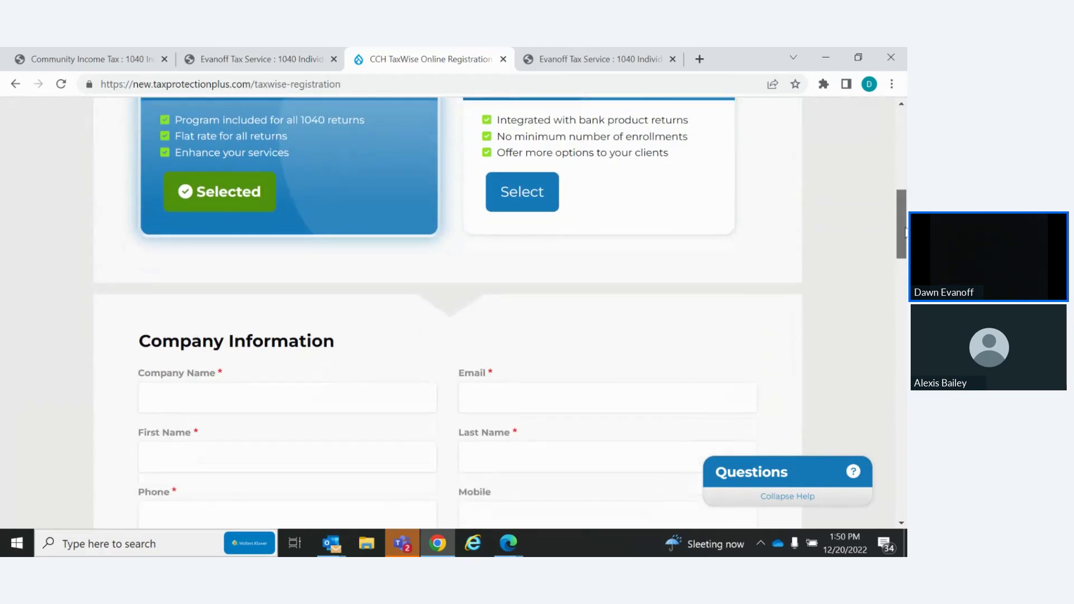
{"action": "scroll", "coordinate": [447, 313], "scroll_direction": "down", "scroll_amount": 10}
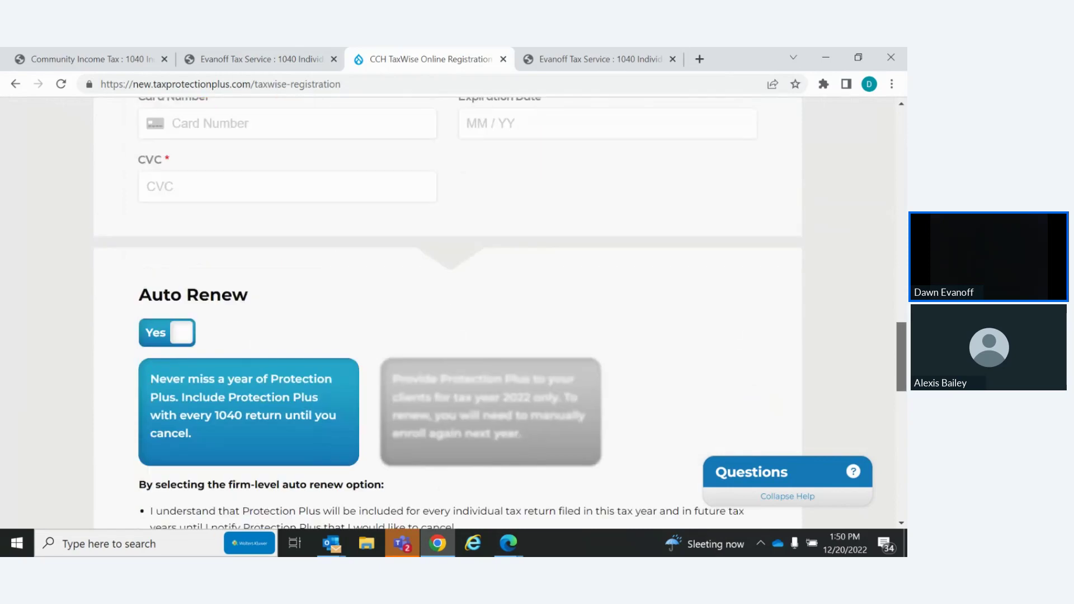
{"action": "scroll", "coordinate": [411, 479], "scroll_direction": "down", "scroll_amount": 10}
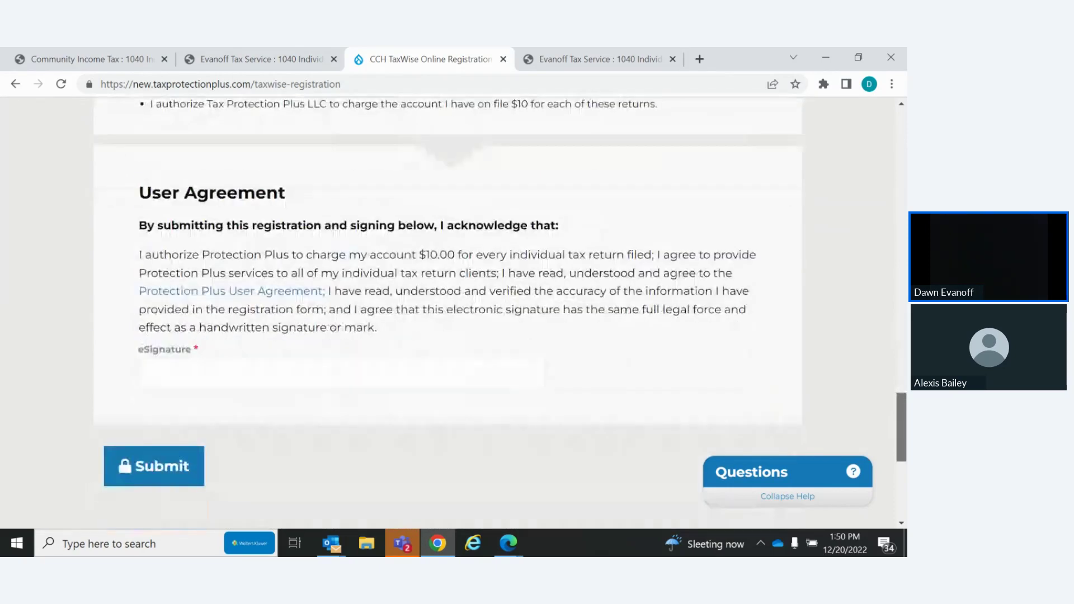
{"action": "scroll", "coordinate": [411, 480], "scroll_direction": "down", "scroll_amount": 2}
{"action": "scroll", "coordinate": [360, 160], "scroll_direction": "up", "scroll_amount": 20}
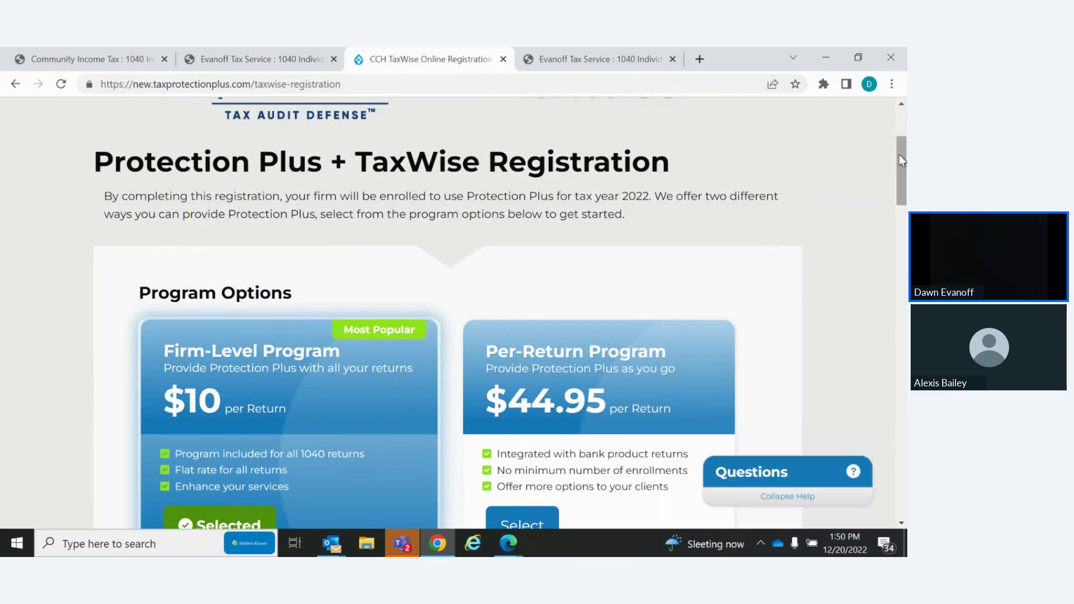
{"action": "scroll", "coordinate": [902, 196], "scroll_direction": "down", "scroll_amount": 4}
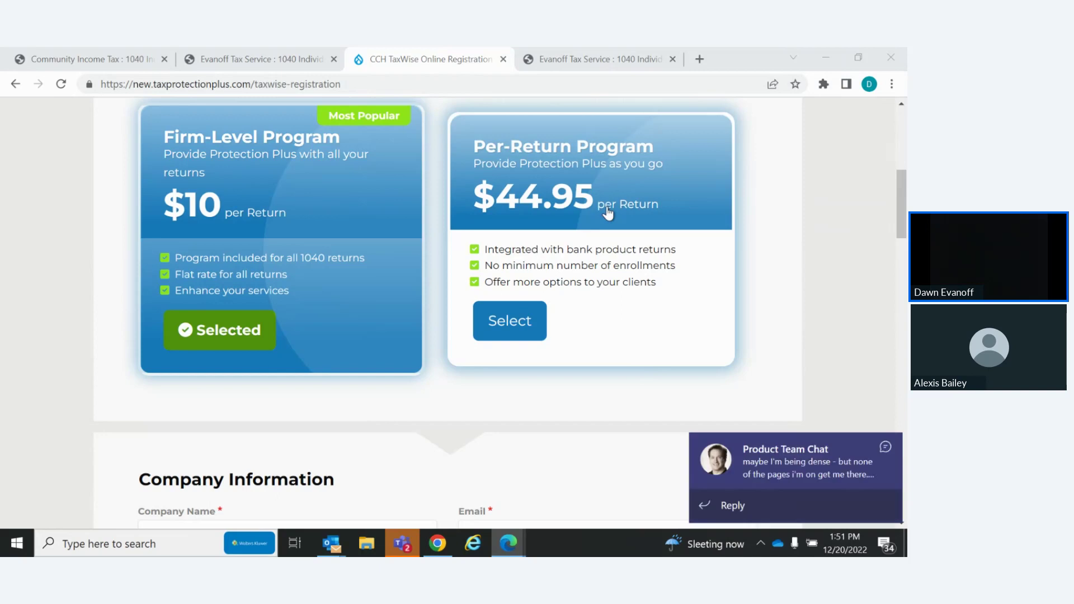
{"action": "left_click", "coordinate": [888, 445]}
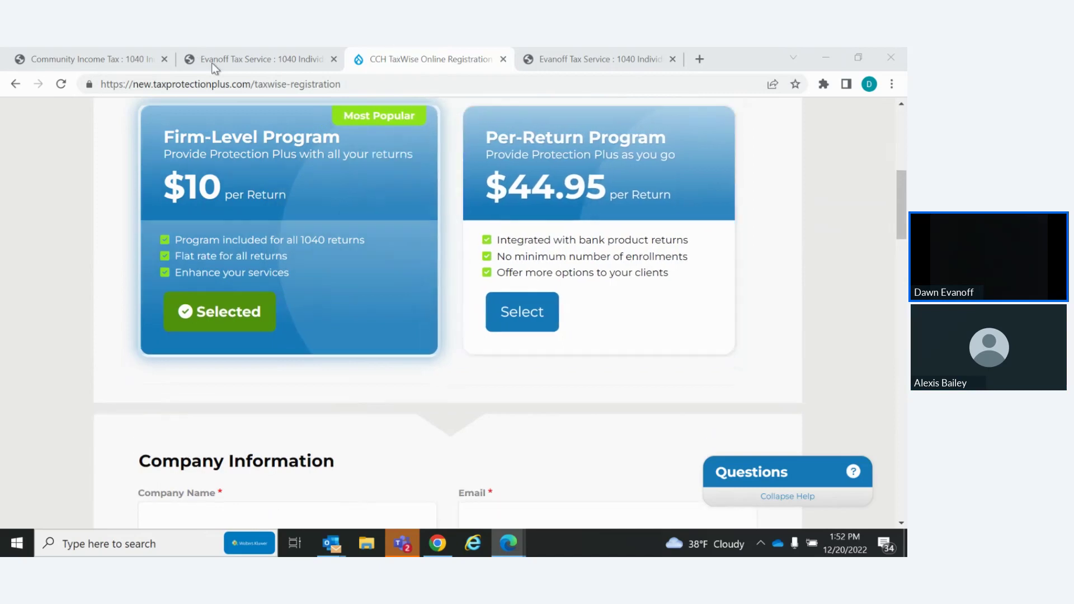
Switch back to the TaxWise tab and show the Dashboard with its e-filing status chart
{"action": "left_click", "coordinate": [214, 67]}
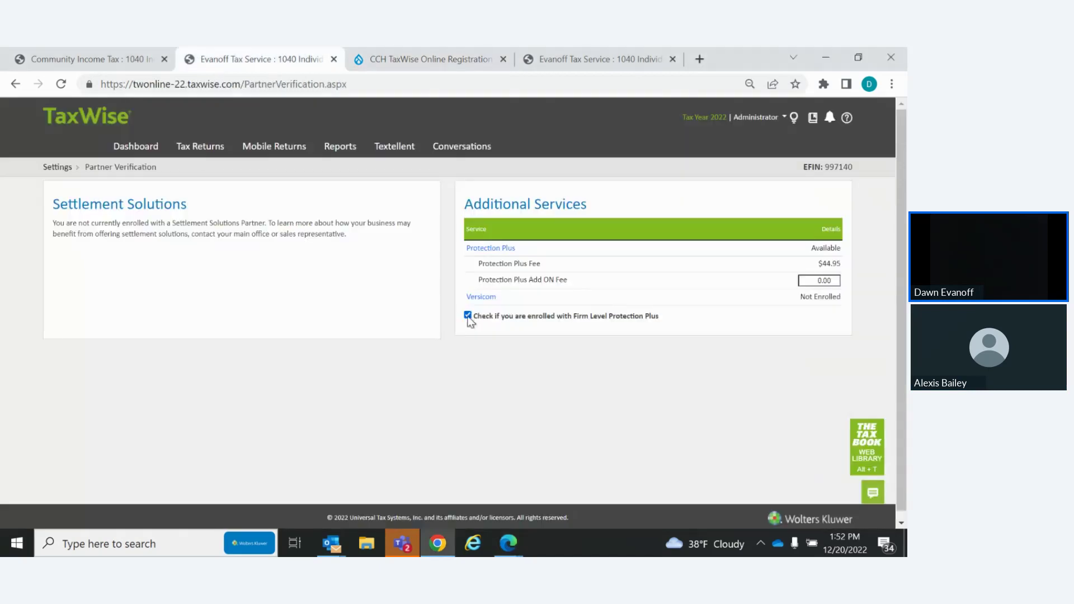
{"action": "left_click", "coordinate": [141, 149]}
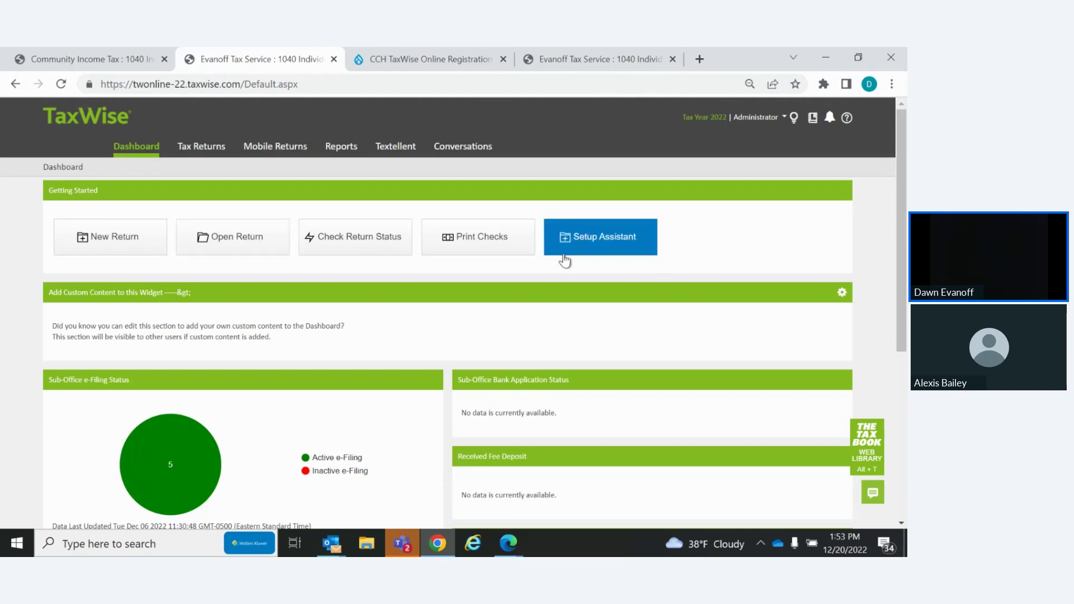
{"action": "left_click", "coordinate": [615, 241]}
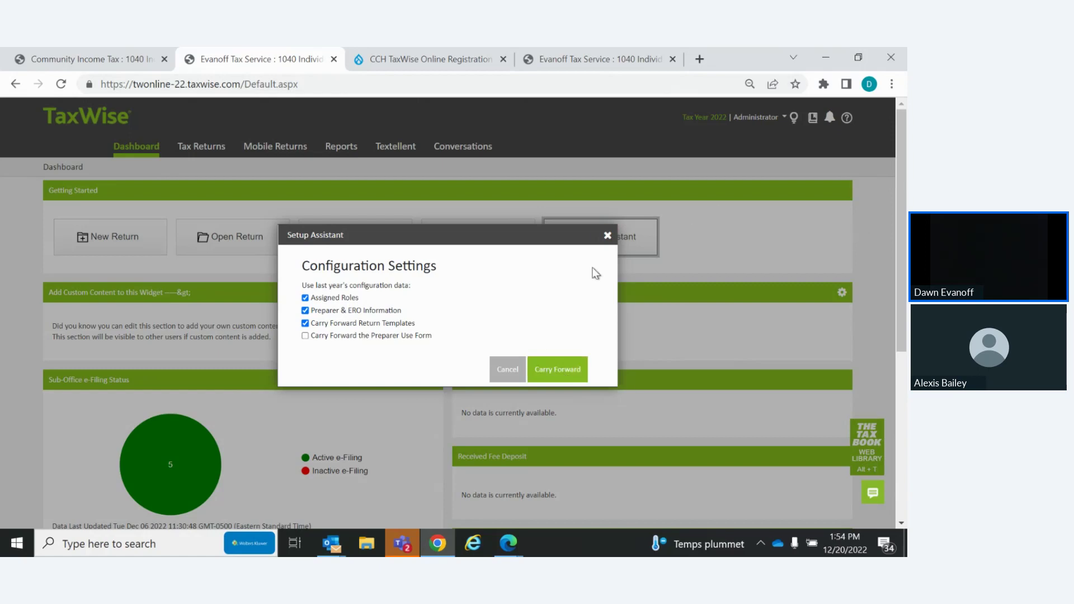
{"action": "left_click", "coordinate": [608, 235]}
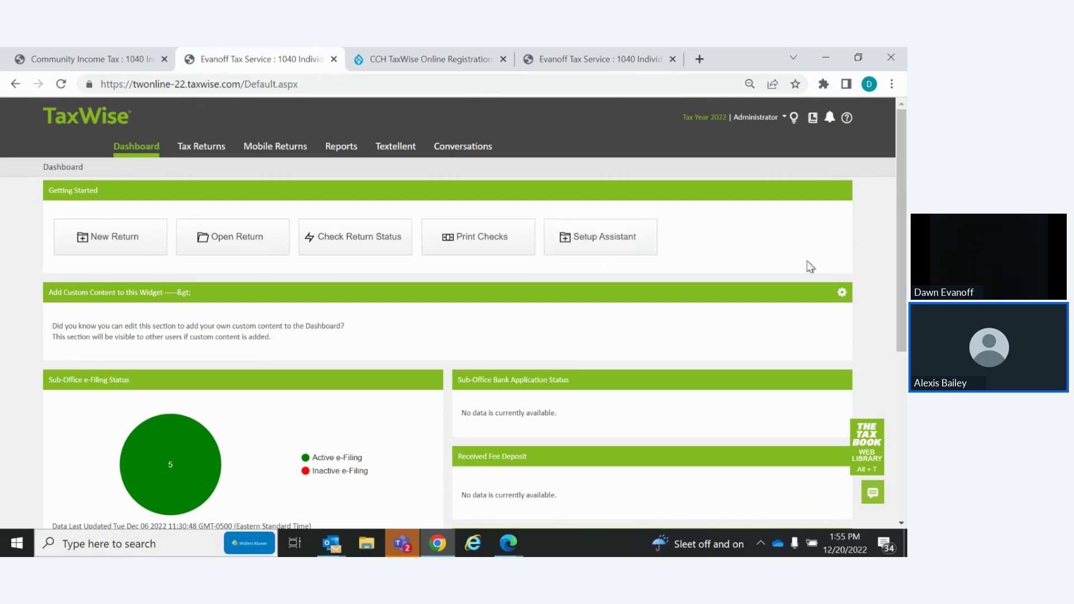
{"action": "key", "text": "alt+Tab"}
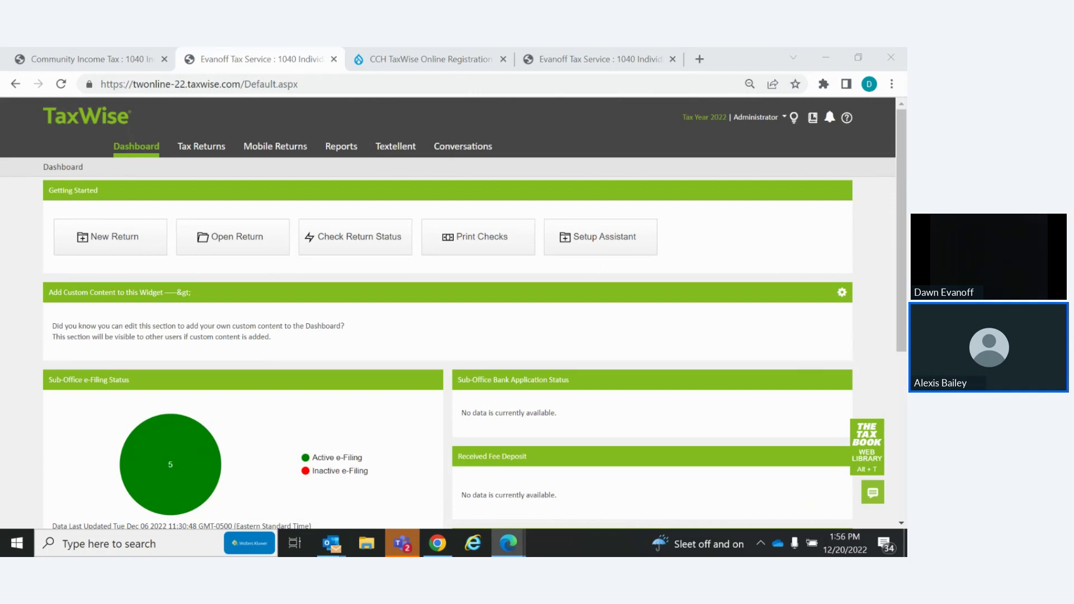
{"action": "left_click", "coordinate": [532, 499]}
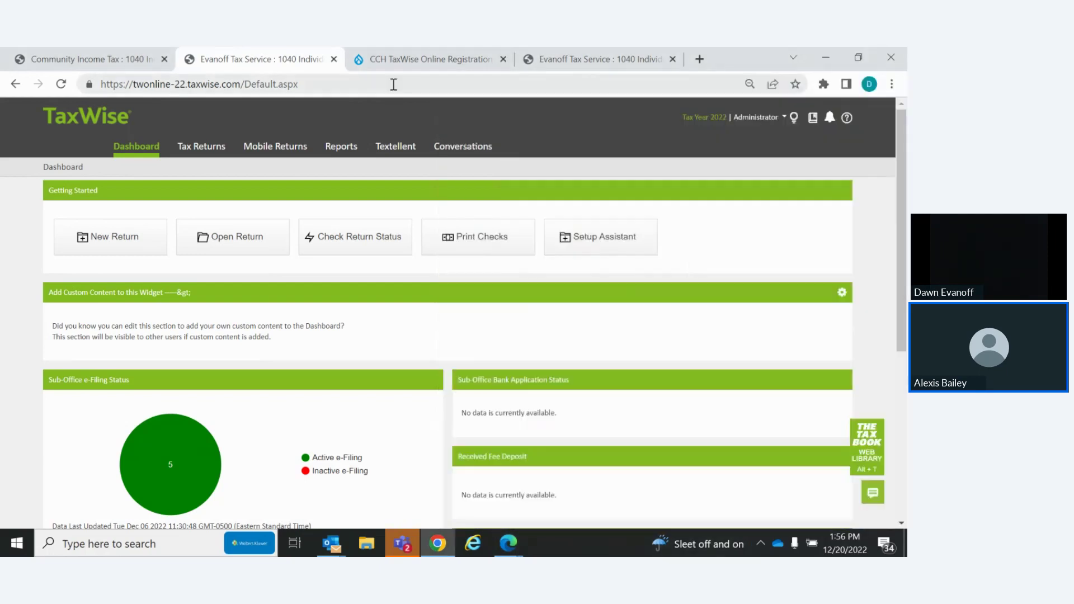
{"action": "left_click", "coordinate": [394, 85]}
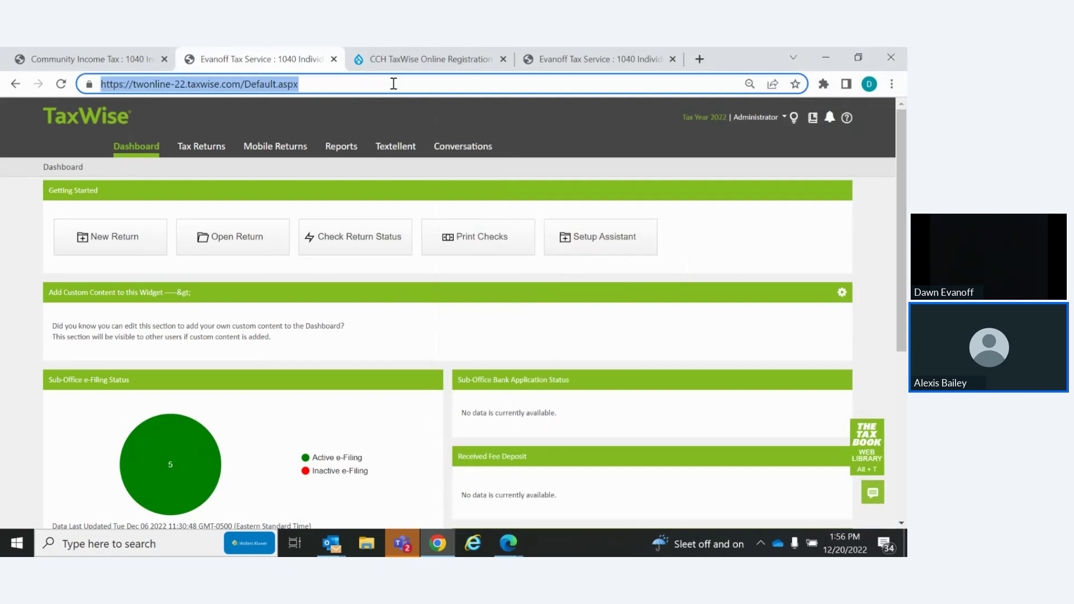